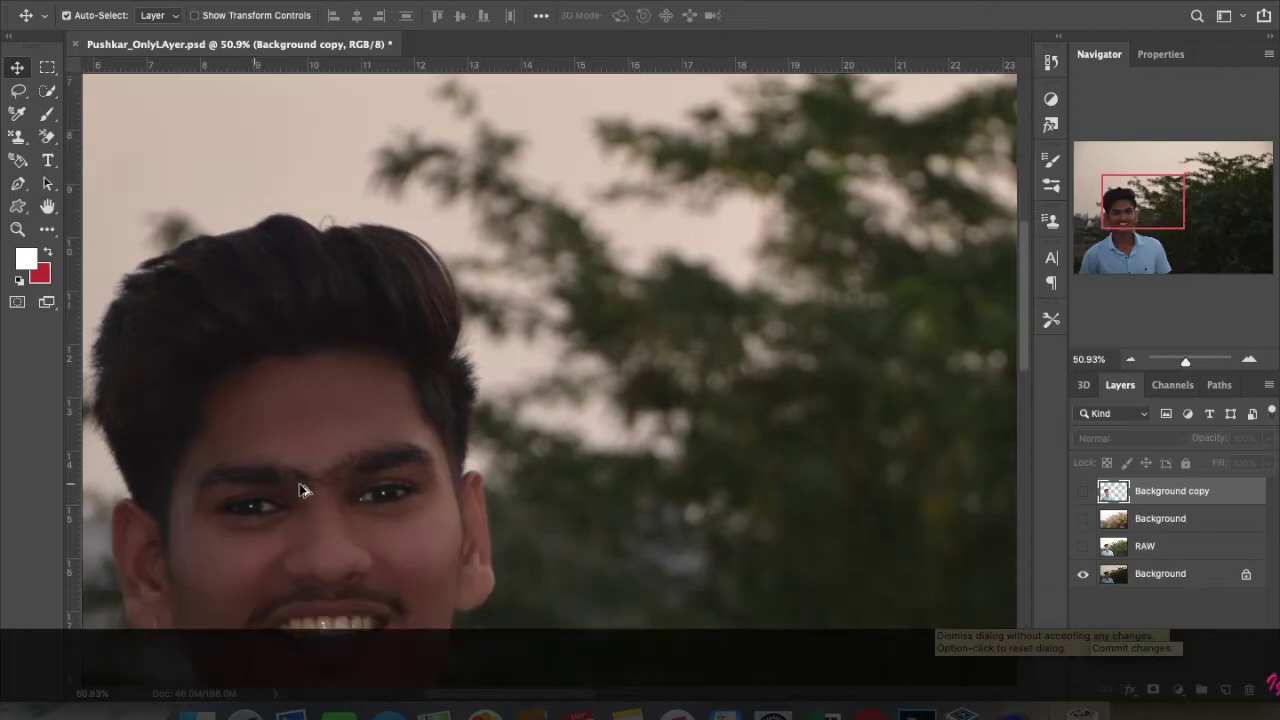
- Scroll from the finished preview to the Pushkar_2.JPG portrait with its GB layer above Background
scroll(255, 500, left, 2)
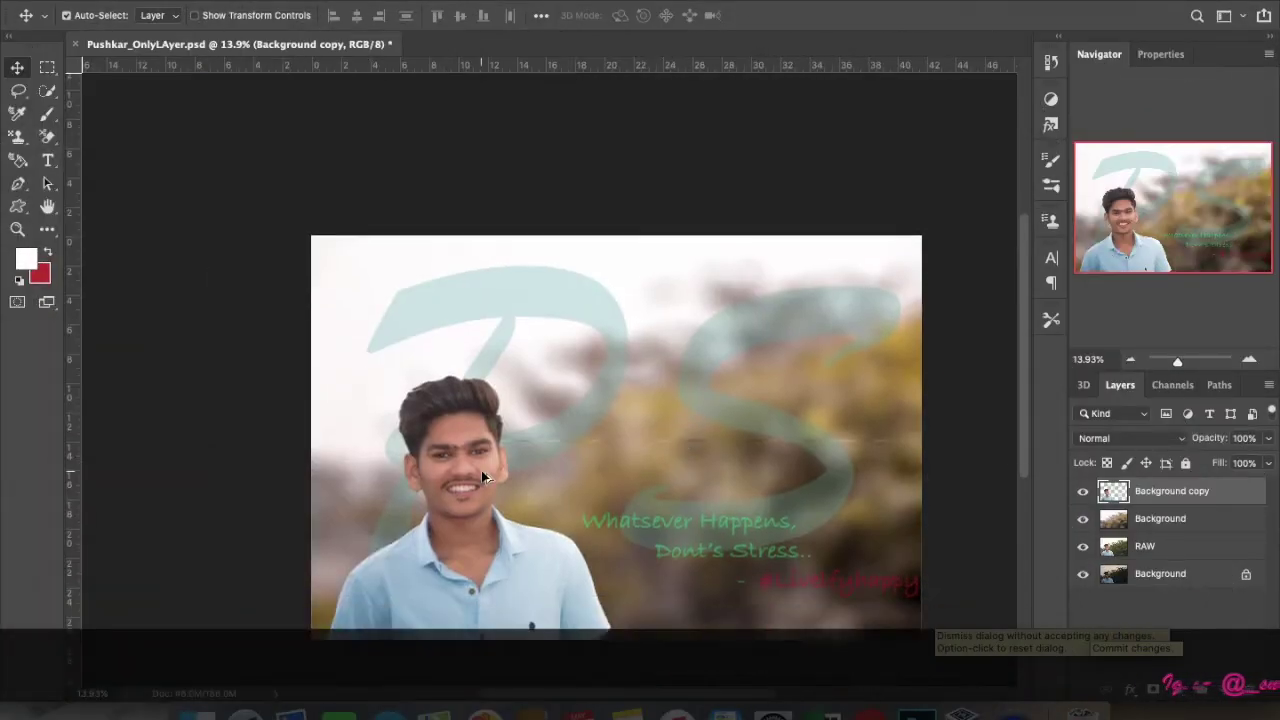
scroll(481, 470, up, 3)
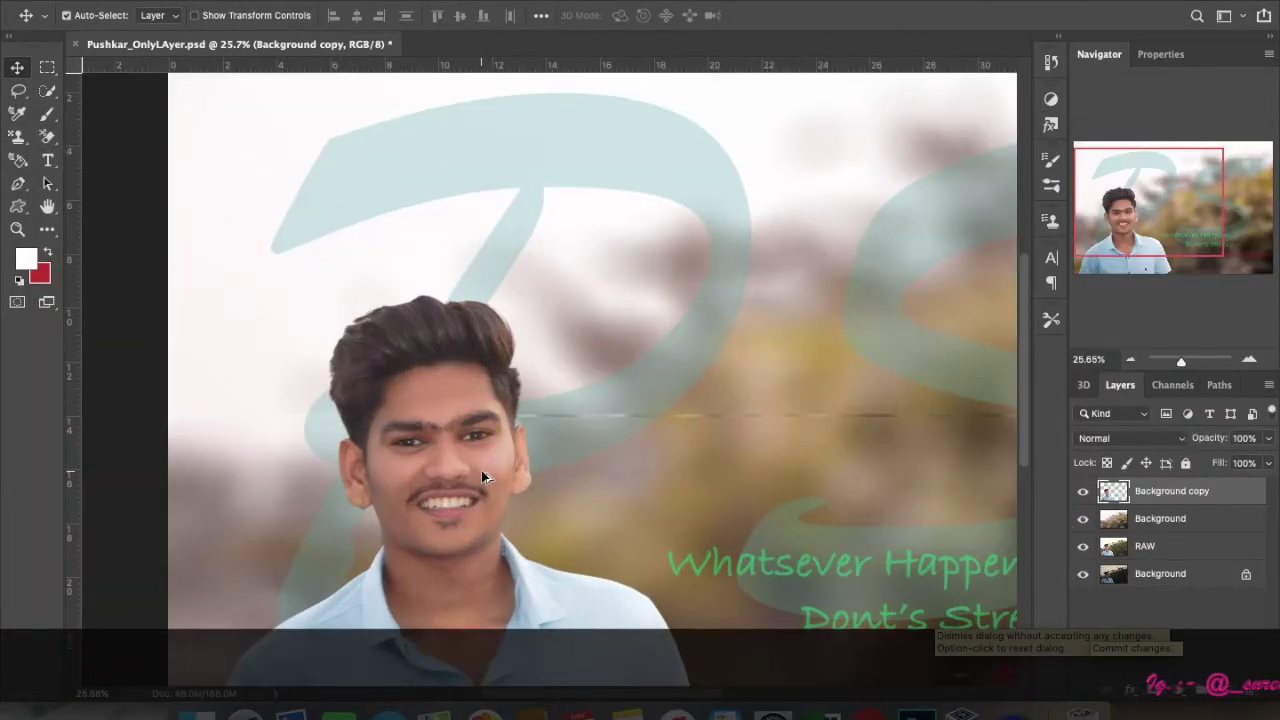
scroll(481, 470, up, 5)
scroll(481, 470, down, 1)
scroll(483, 474, down, 3)
scroll(503, 480, down, 1)
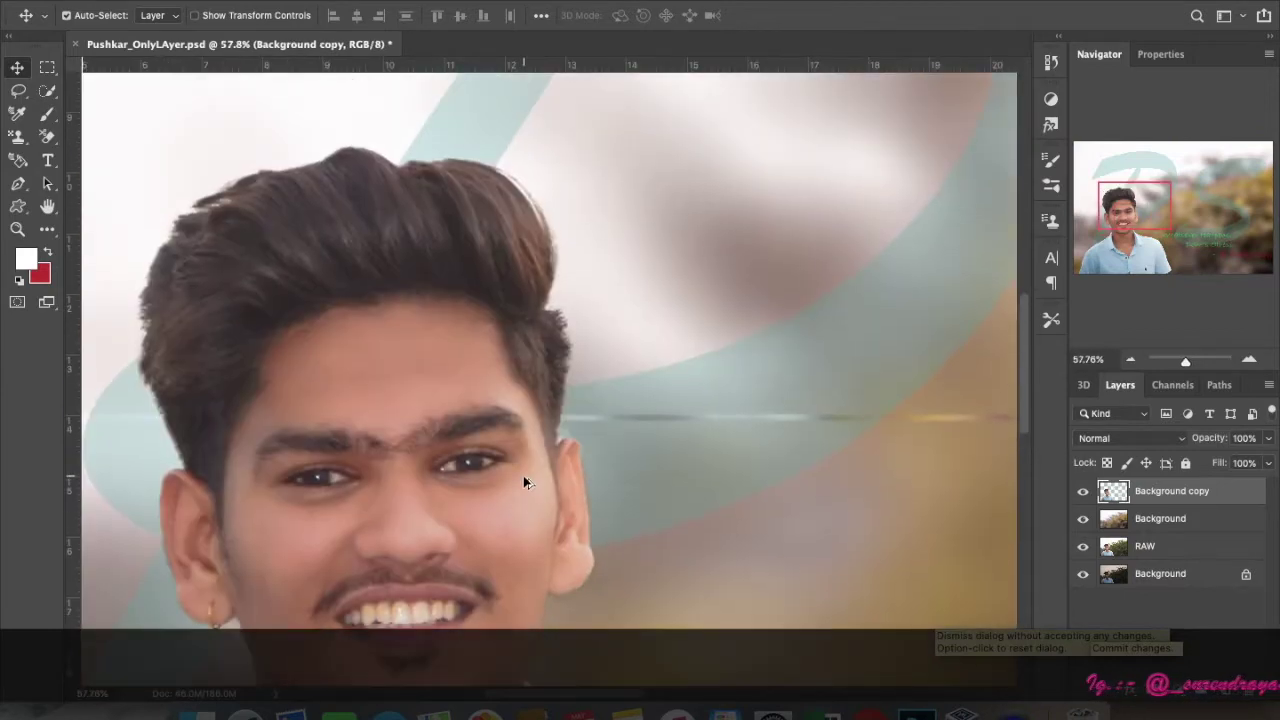
scroll(526, 483, down, 2)
scroll(580, 492, down, 1)
scroll(611, 491, down, 2)
scroll(611, 491, down, 1)
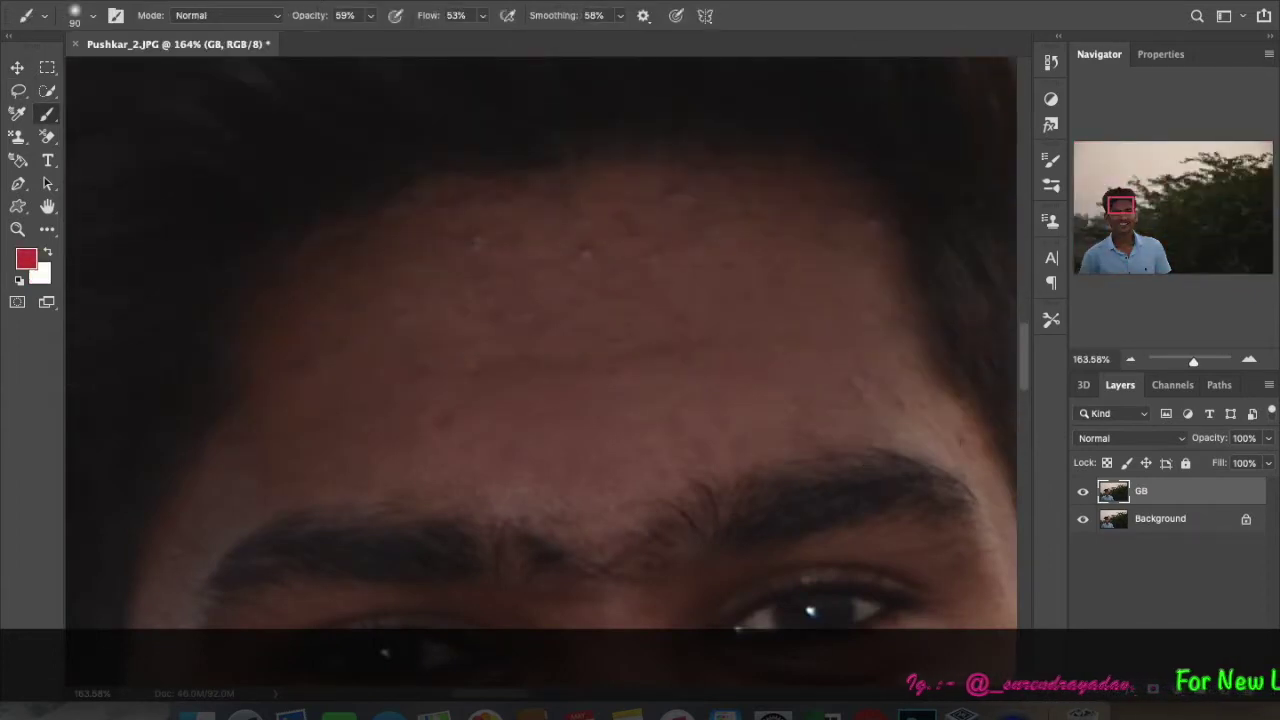
- Apply Filter > Blur > Gaussian Blur with a 14.8-pixel radius to the GB layer
scroll(526, 214, down, 2)
scroll(517, 214, down, 1)
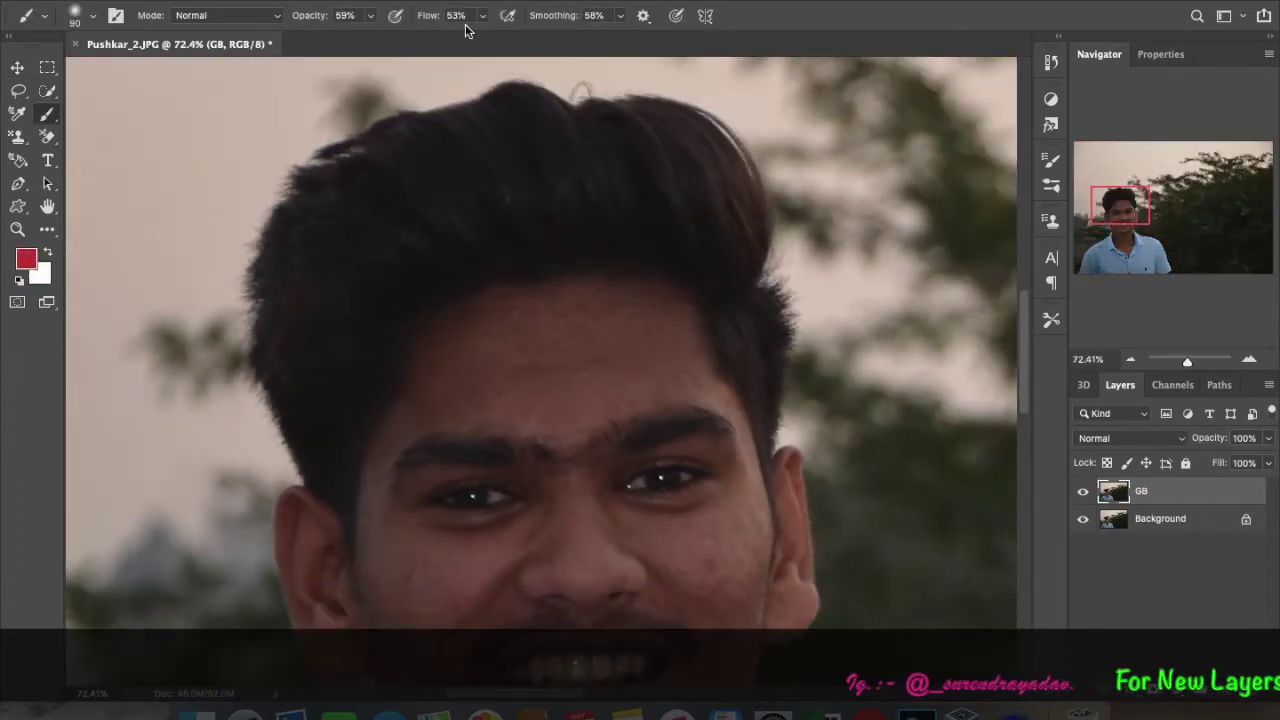
click(445, 2)
mouse_move(445, 181)
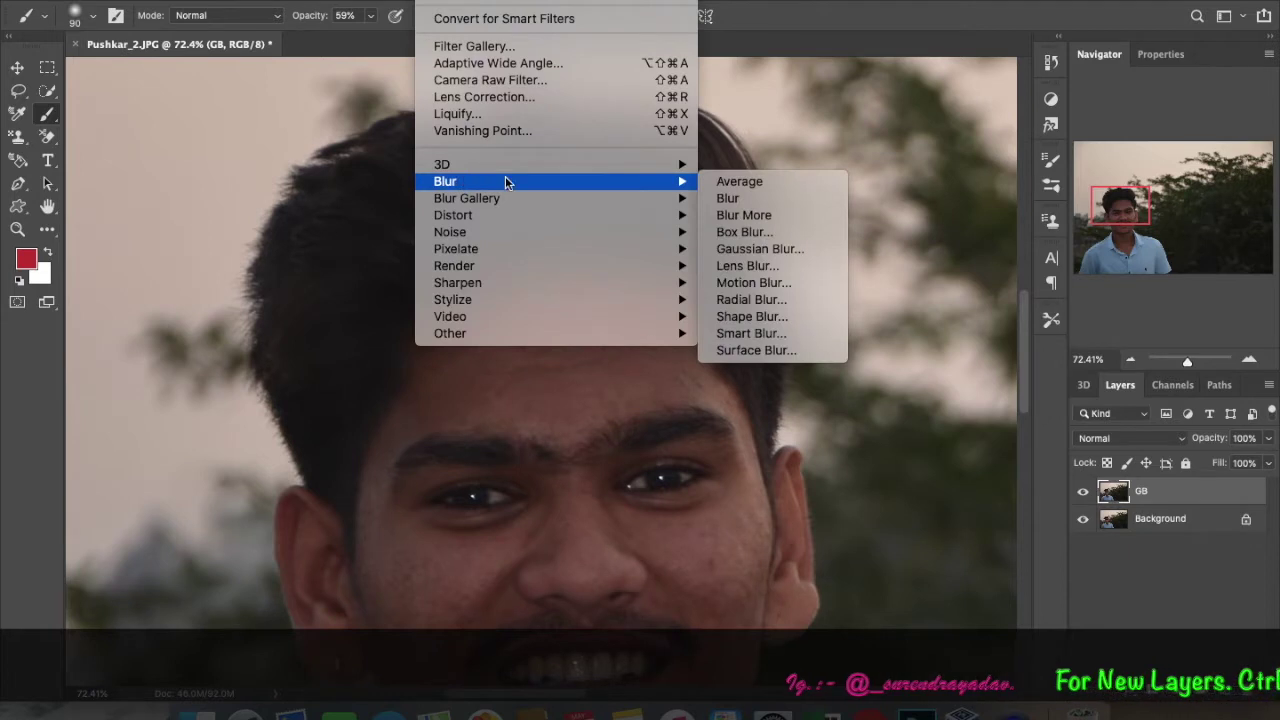
click(734, 248)
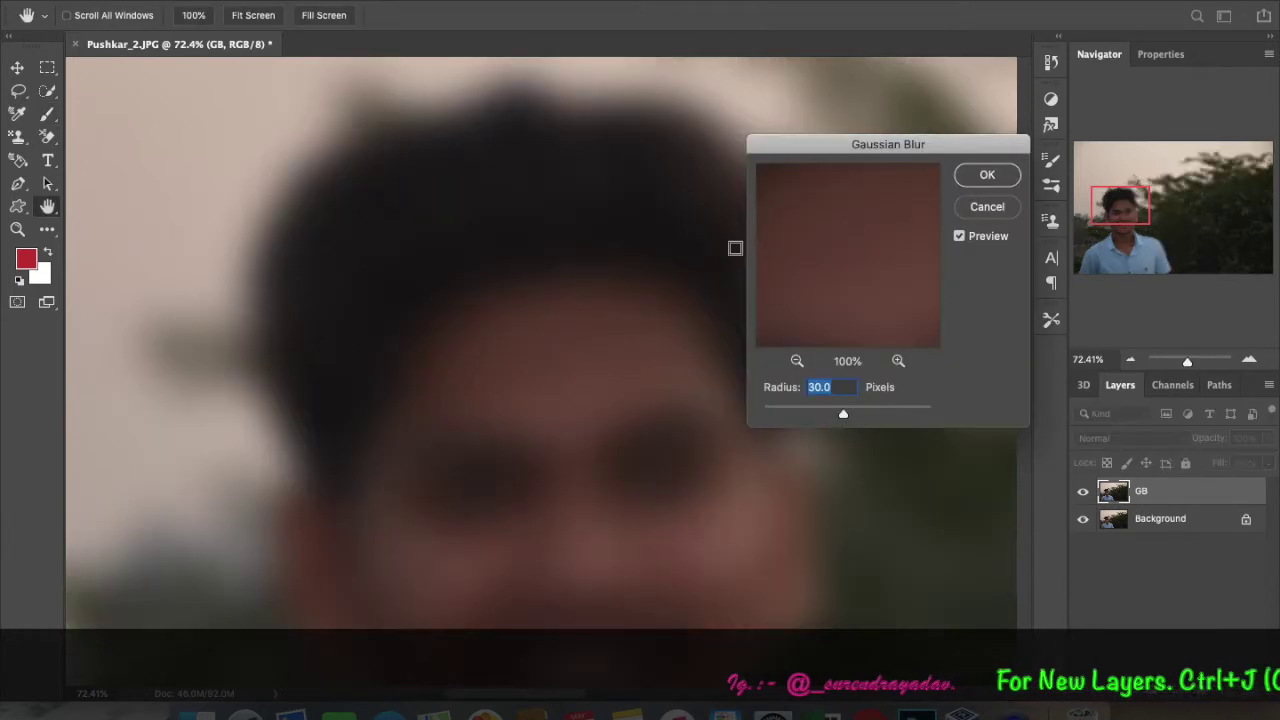
drag(851, 420, 835, 419)
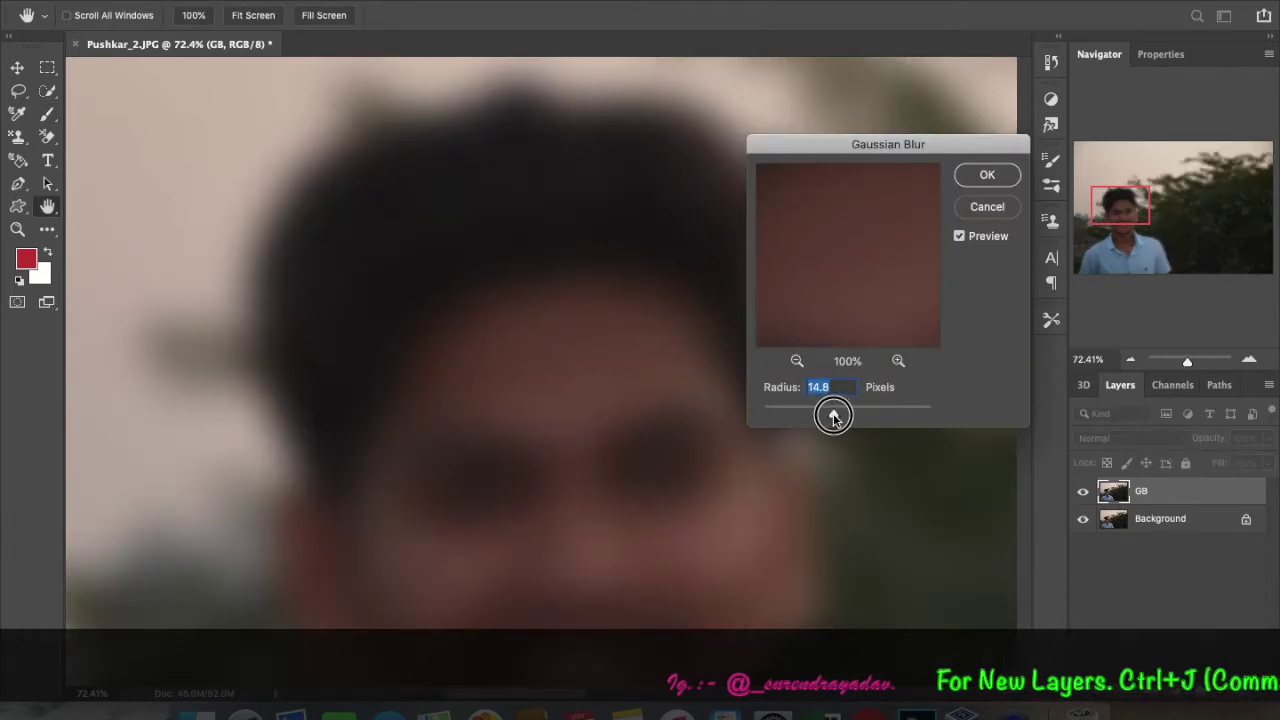
click(988, 176)
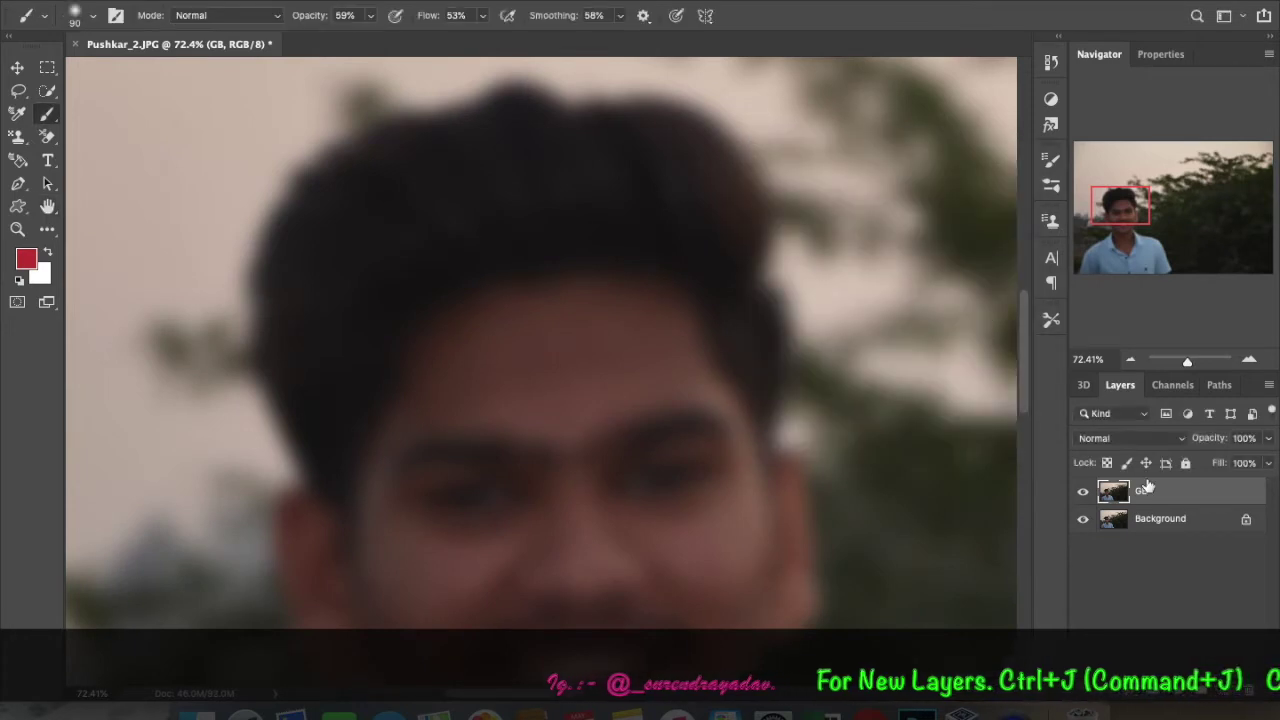
- Undo an accidental layer invert, then add a layer mask to GB and invert it to black
key(ctrl+i)
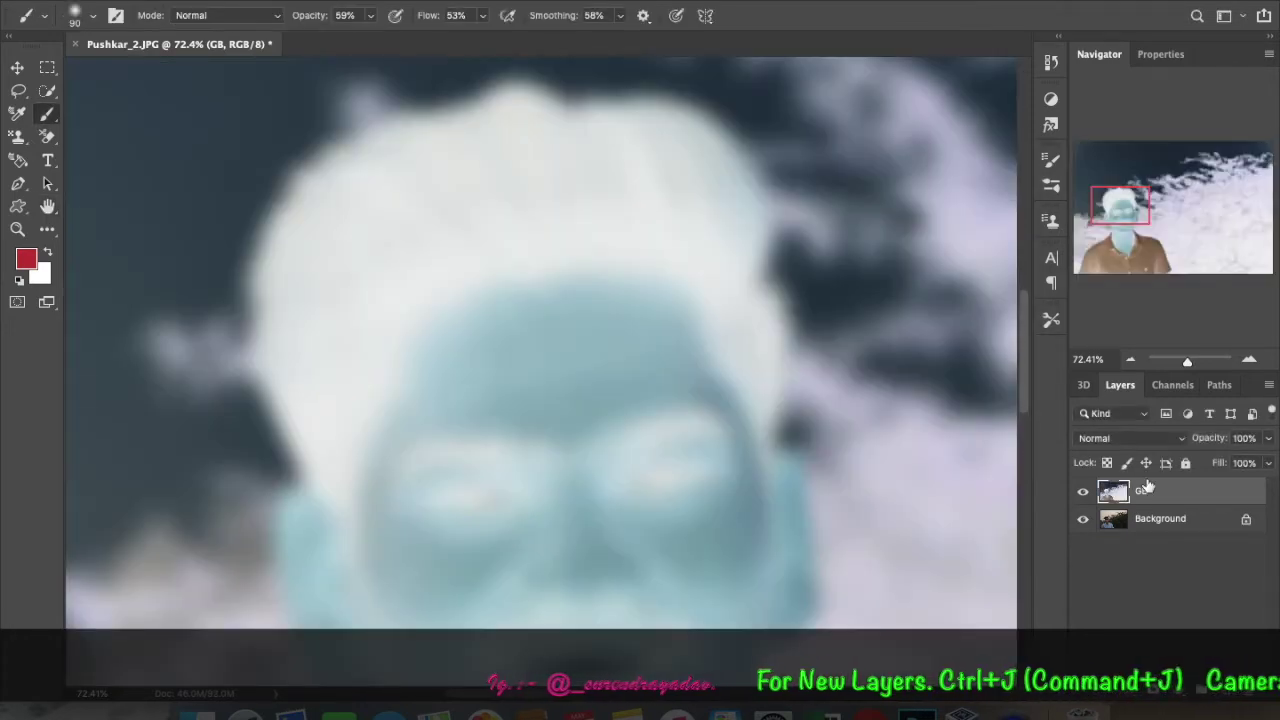
key(ctrl+z)
click(1161, 694)
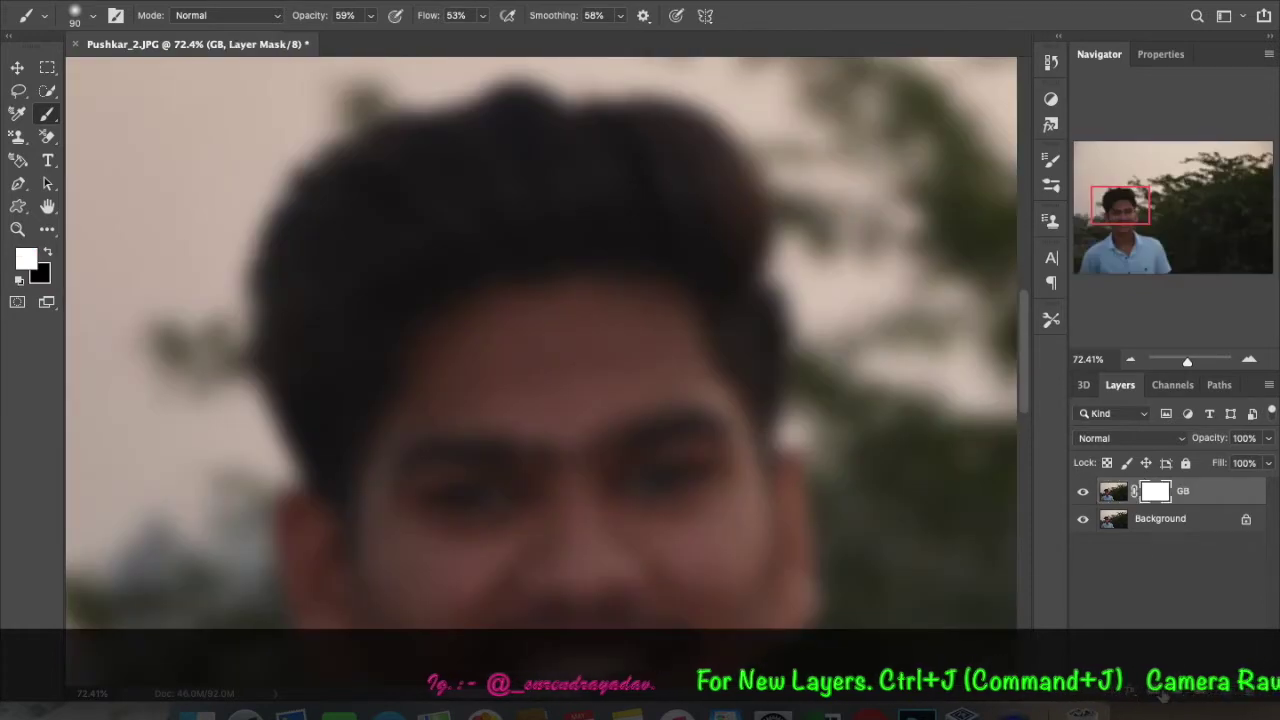
key(ctrl+i)
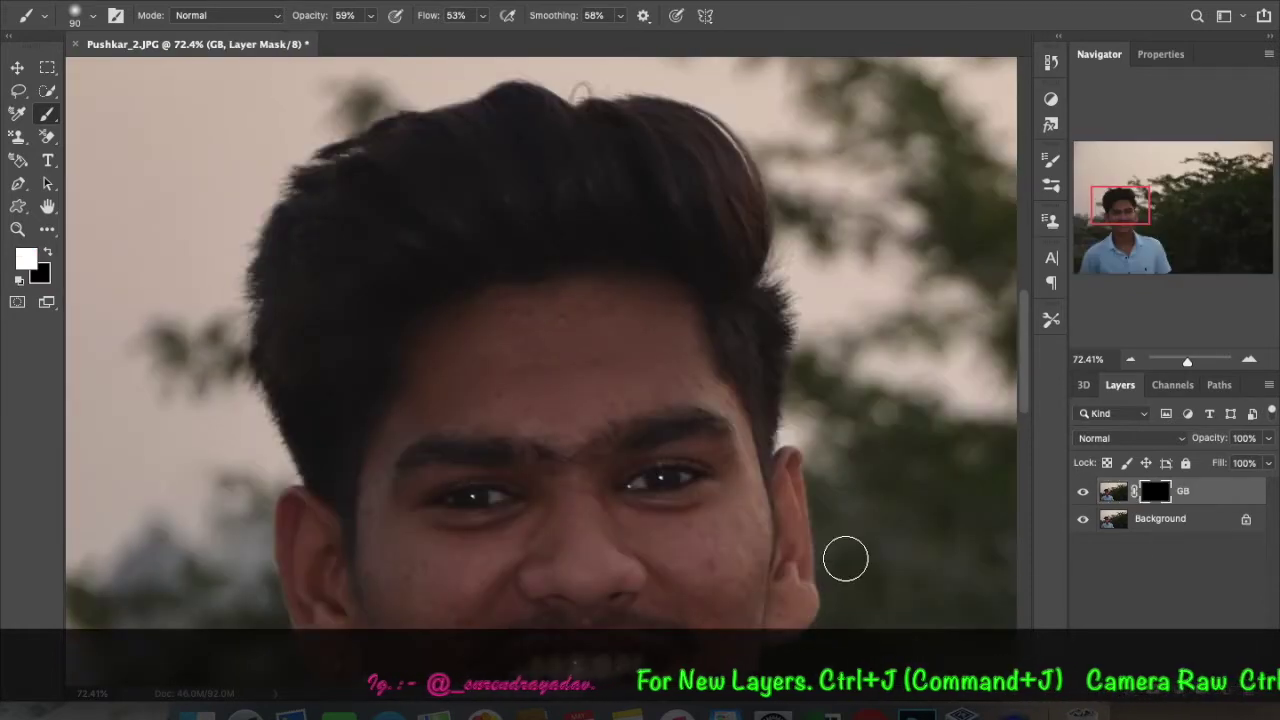
- Paint the soft blur back onto the forehead skin through the black mask
scroll(846, 558, down, 3)
scroll(846, 558, left, 3)
scroll(846, 558, up, 3)
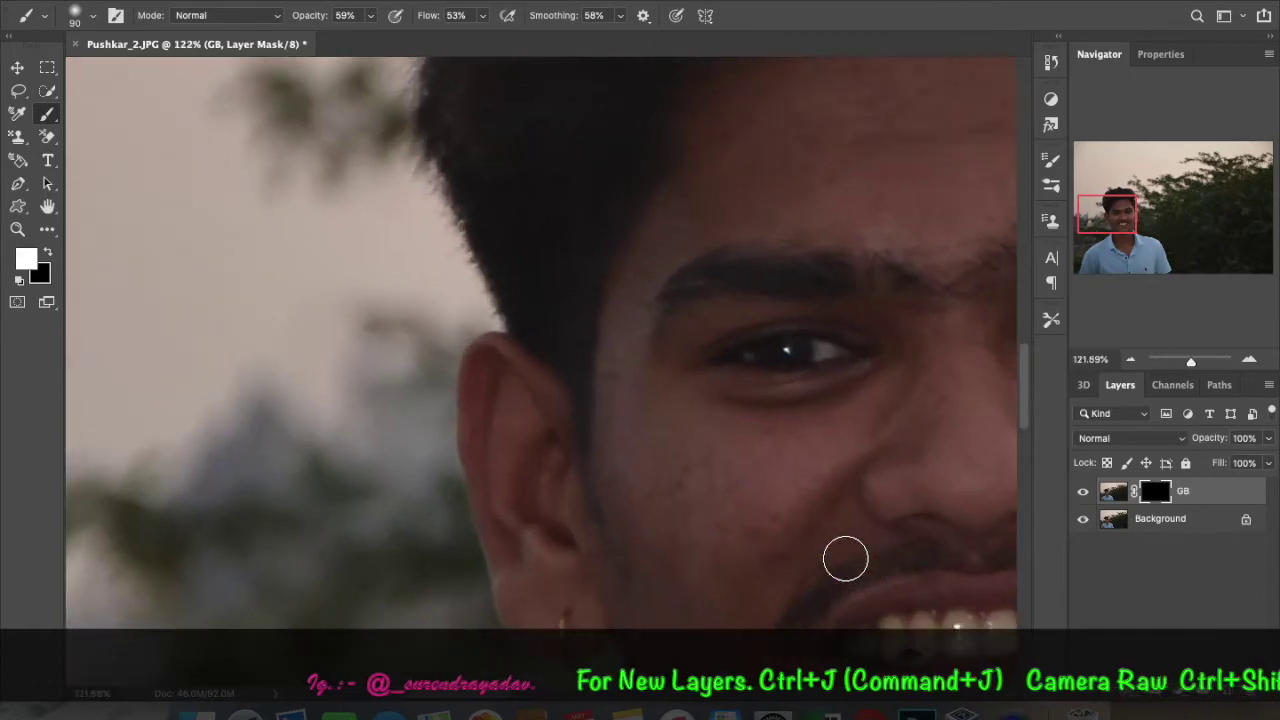
scroll(846, 558, up, 5)
scroll(846, 558, up, 2)
click(683, 340)
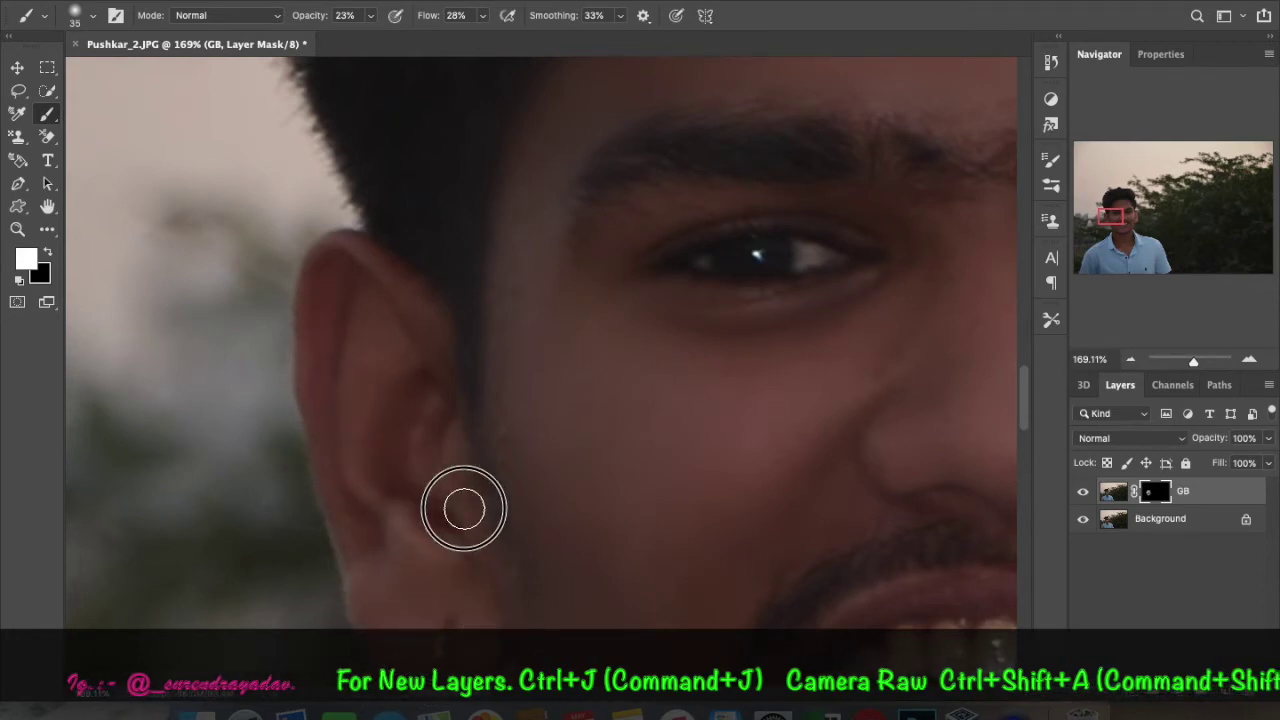
- Paint the blur back over the ear, around the mouth and above the upper teeth at 23% opacity
drag(317, 378, 371, 500)
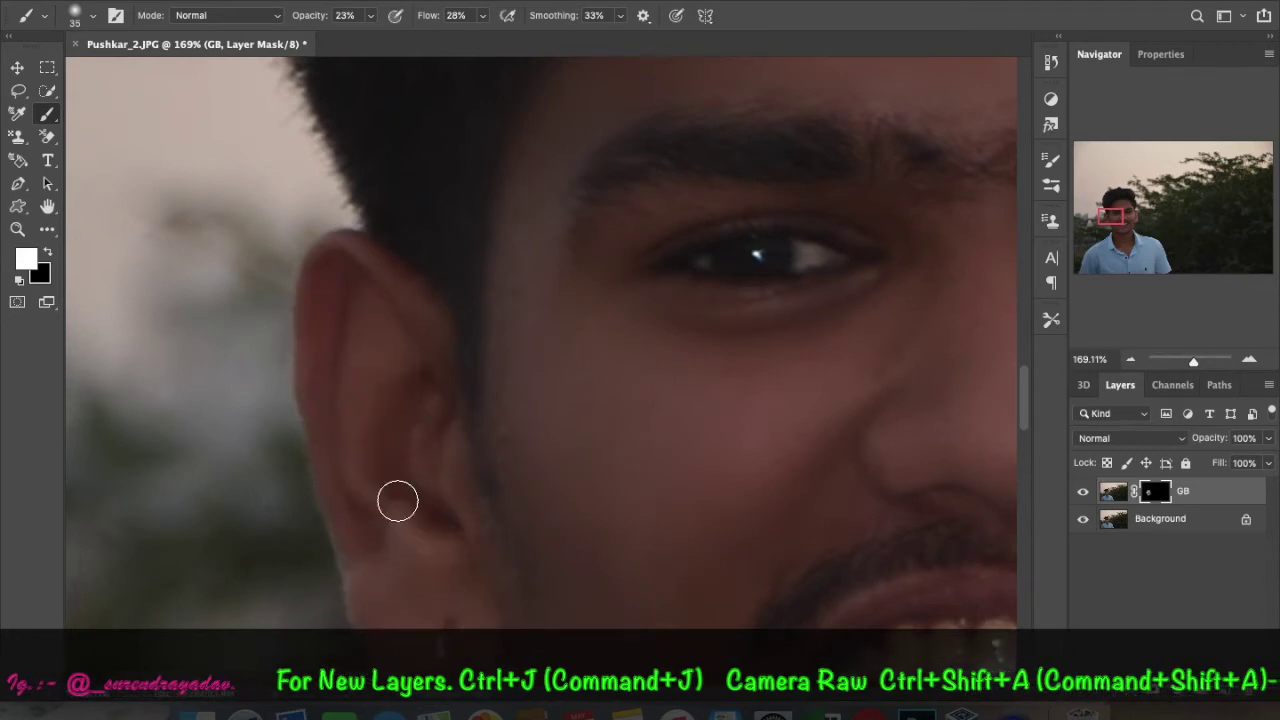
scroll(525, 422, down, 5)
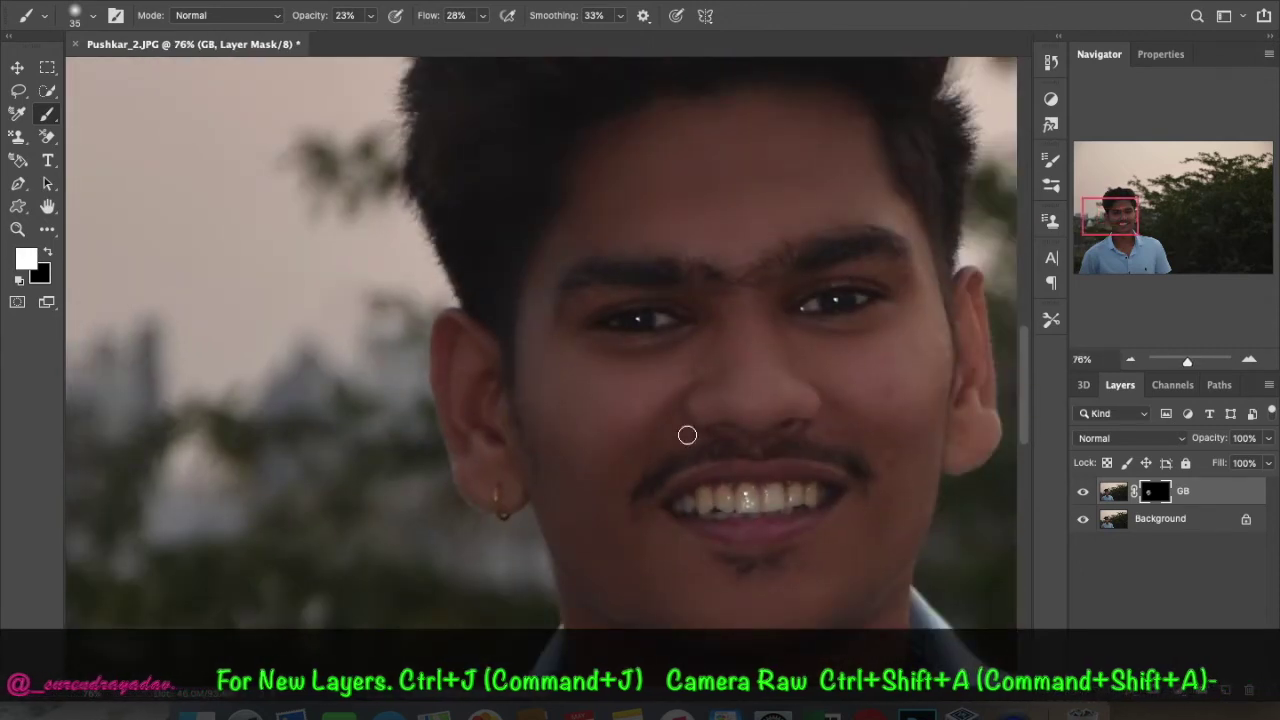
scroll(690, 400, down, 1)
scroll(714, 370, right, 2)
scroll(716, 398, up, 1)
scroll(686, 449, up, 4)
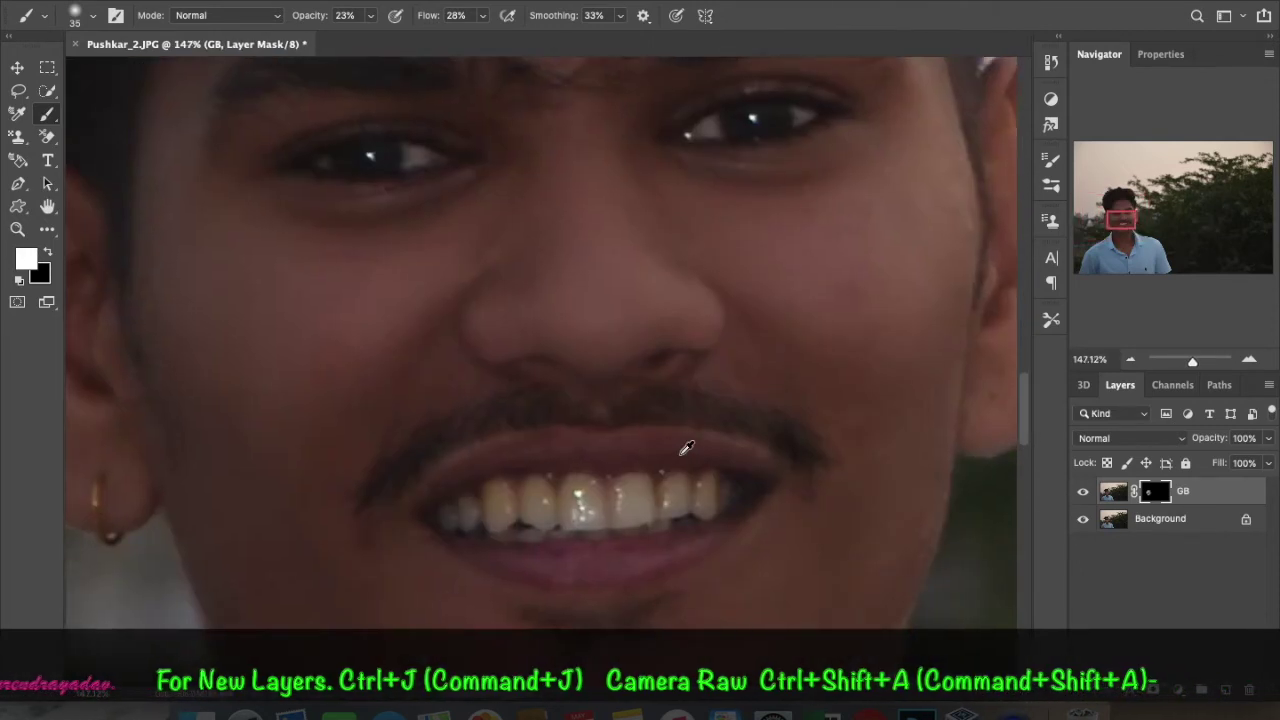
scroll(300, 440, up, 3)
mouse_move(438, 528)
mouse_down()
mouse_move(655, 508)
mouse_move(671, 523)
mouse_move(814, 534)
mouse_move(440, 502)
mouse_up()
scroll(450, 510, down, 3)
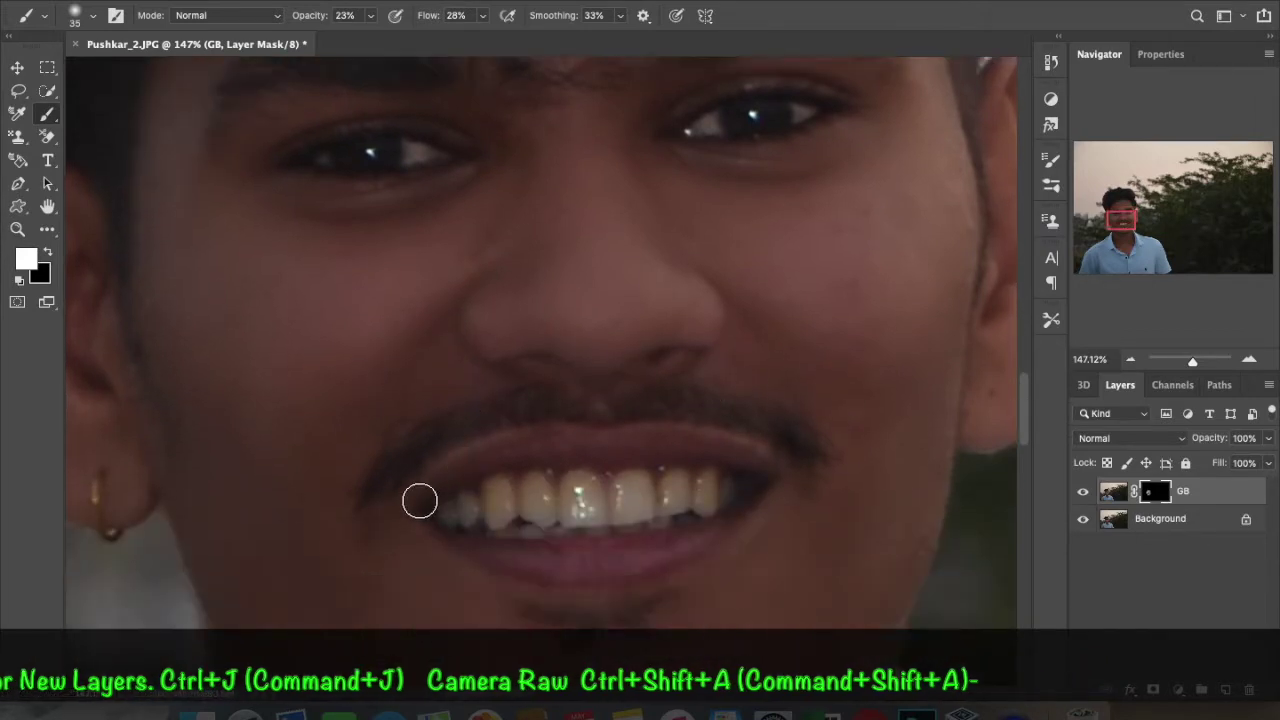
mouse_move(545, 457)
mouse_down()
mouse_move(543, 434)
mouse_move(703, 429)
mouse_move(789, 463)
mouse_move(747, 521)
mouse_move(517, 589)
mouse_move(751, 549)
mouse_move(586, 557)
mouse_move(400, 533)
mouse_up()
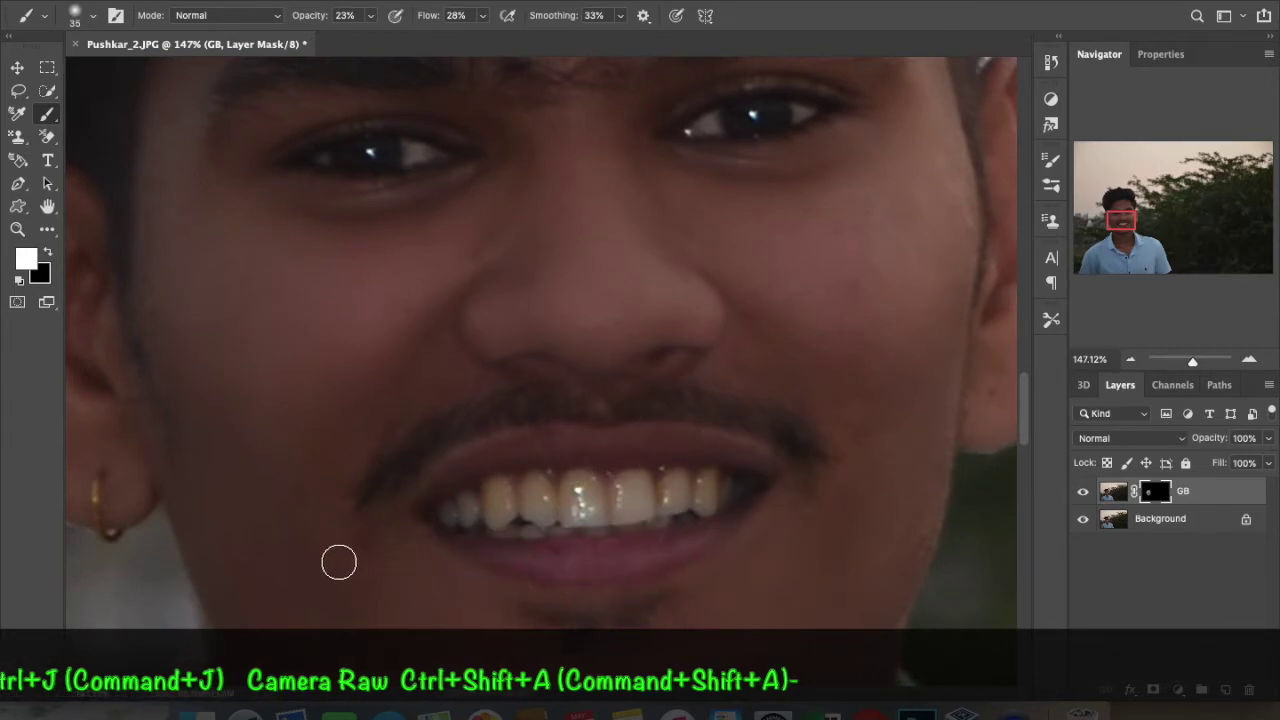
- Reveal the soft blur along both eyebrows
scroll(526, 409, up, 3)
alt+scroll(300, 316, up, 2)
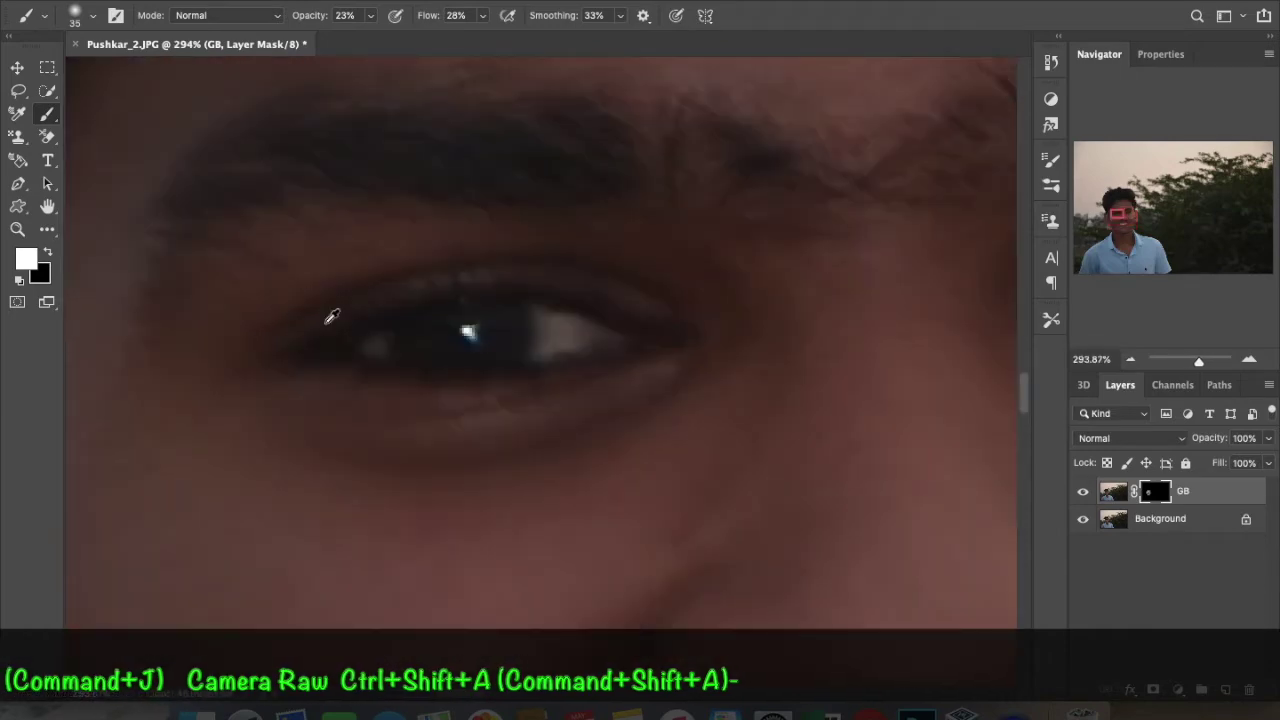
alt+scroll(370, 316, up, 2)
alt+scroll(435, 322, up, 2)
alt+scroll(458, 322, down, 7)
mouse_move(396, 331)
mouse_down()
mouse_move(601, 327)
mouse_move(588, 357)
mouse_up()
drag(678, 283, 857, 286)
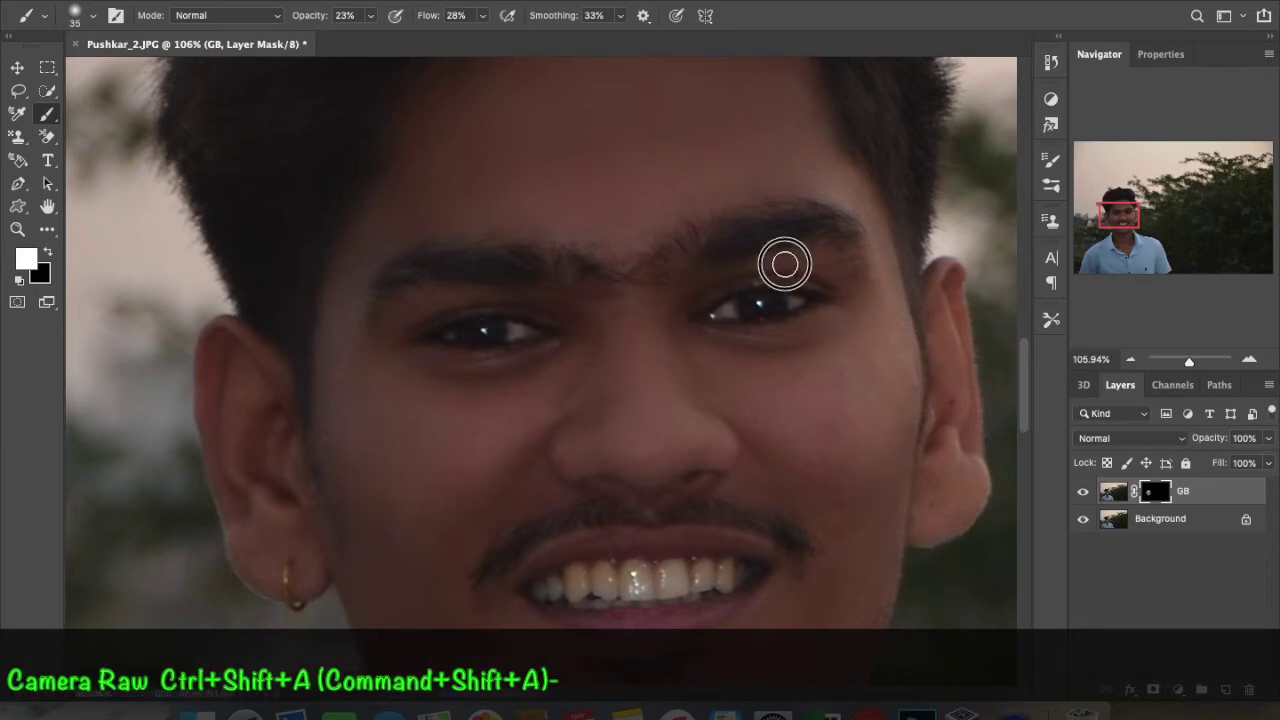
- Enlarge the brush to 90 and reveal the blur up the neck skin
scroll(843, 293, down, 3)
scroll(689, 343, down, 3)
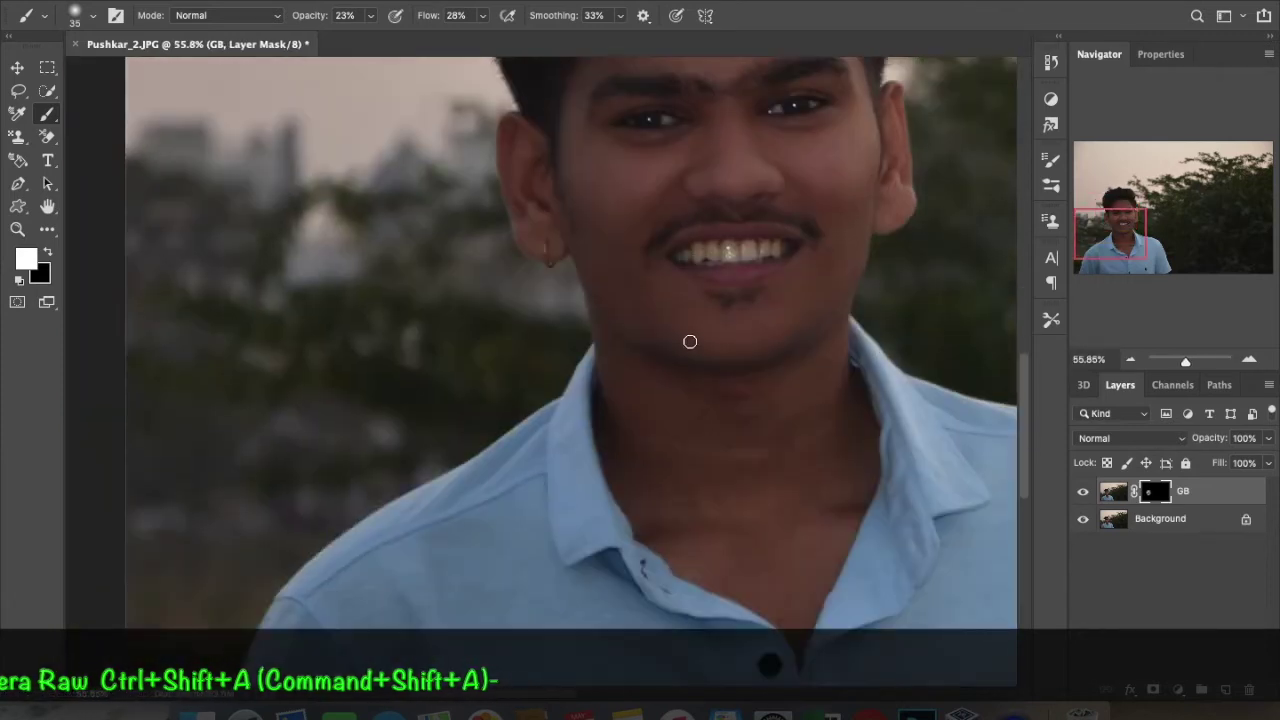
scroll(734, 343, up, 3)
scroll(740, 375, down, 3)
scroll(860, 382, down, 3)
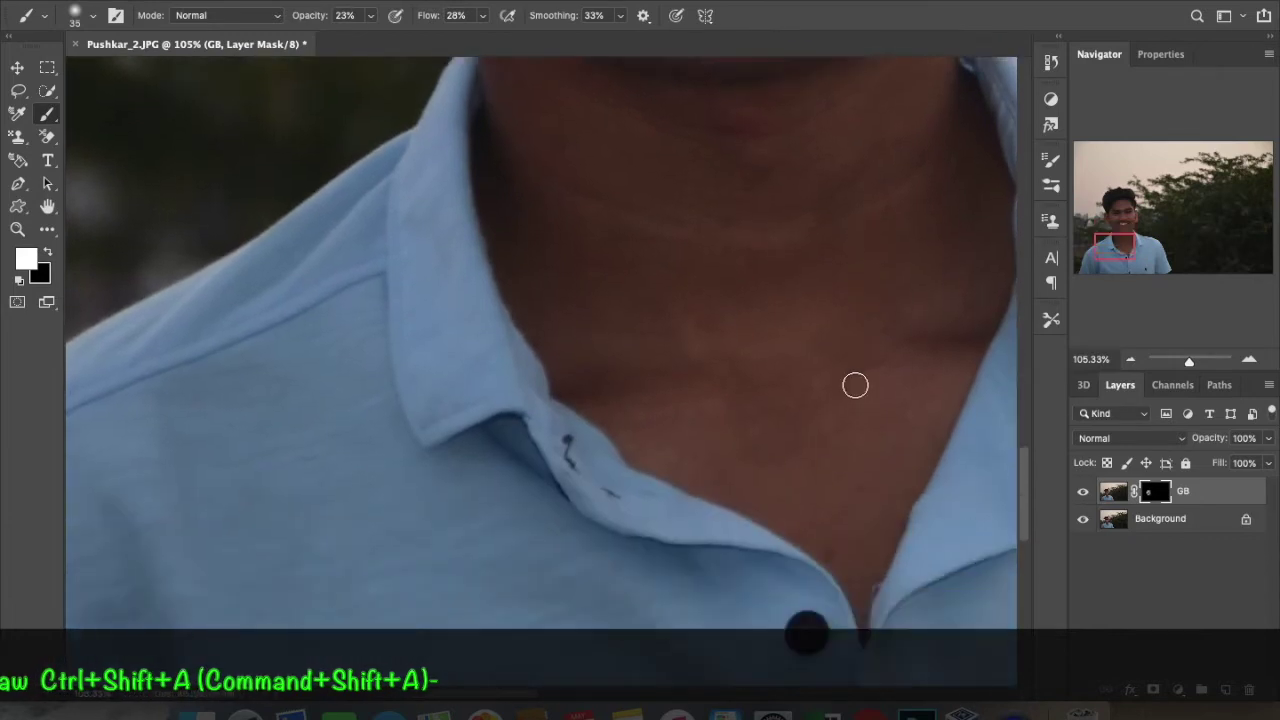
key(bracketright)
key(bracketright)
key(bracketright)
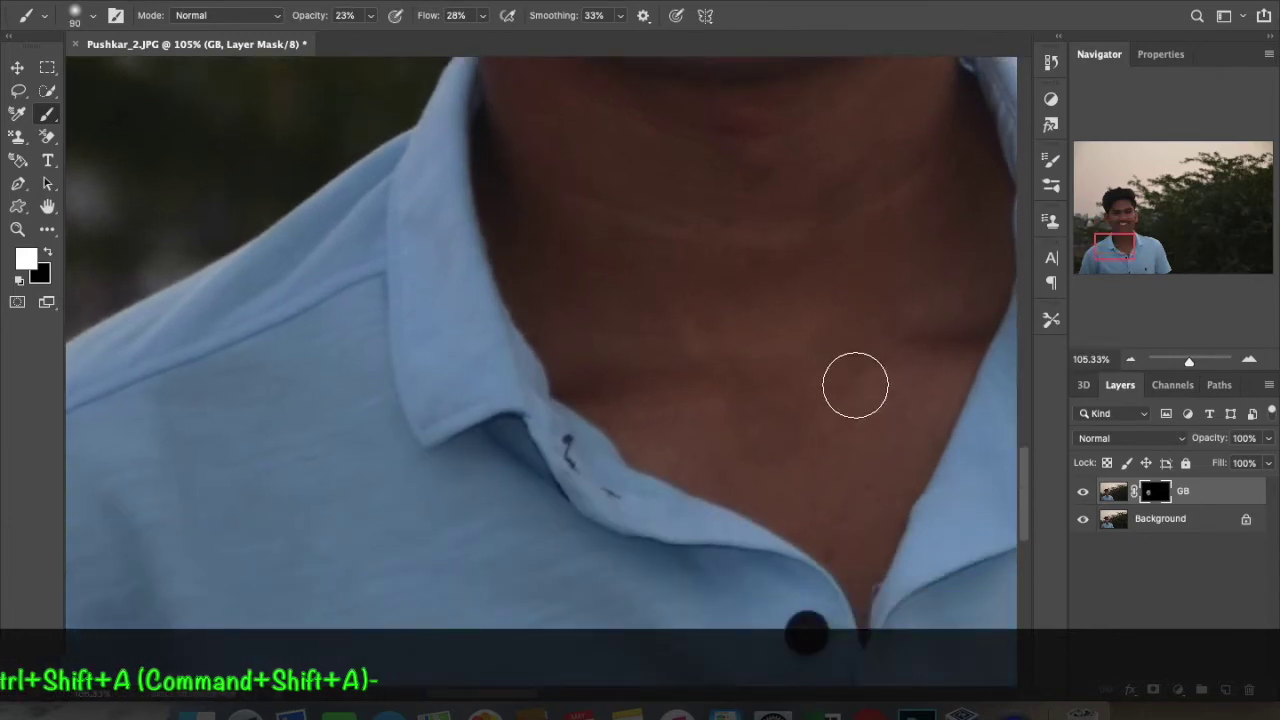
drag(829, 214, 820, 255)
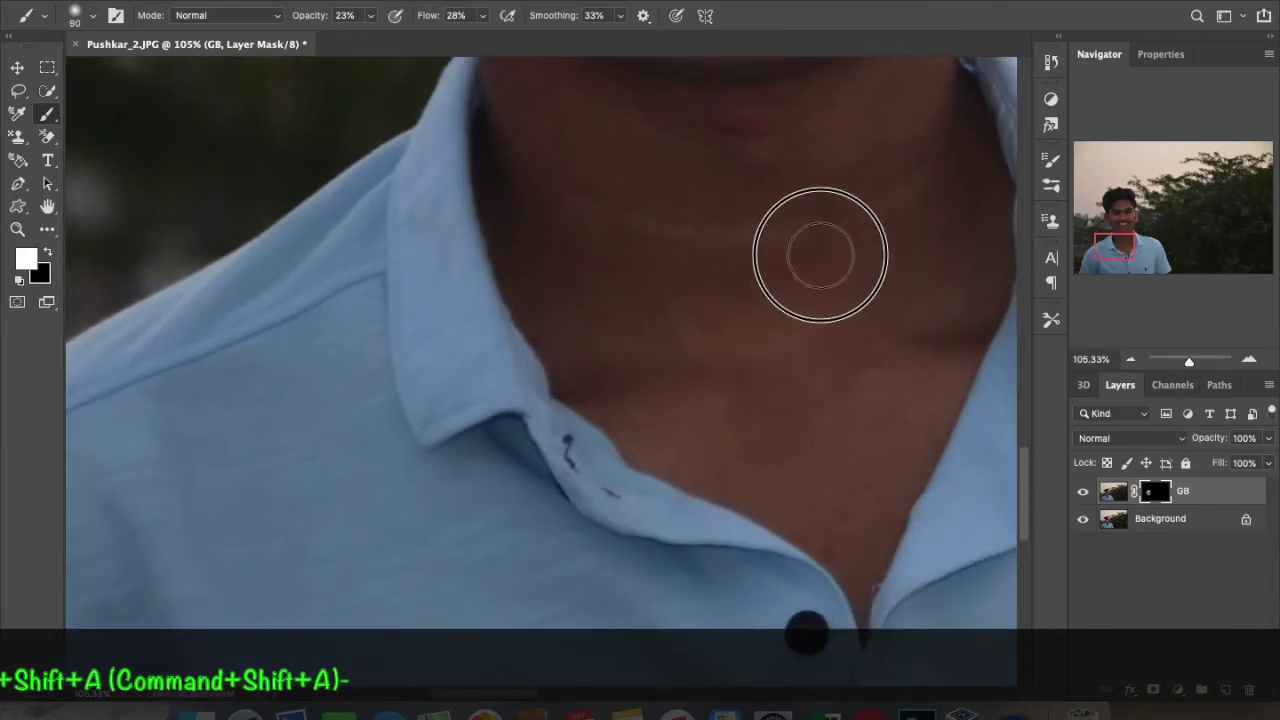
click(619, 17)
drag(622, 37, 626, 38)
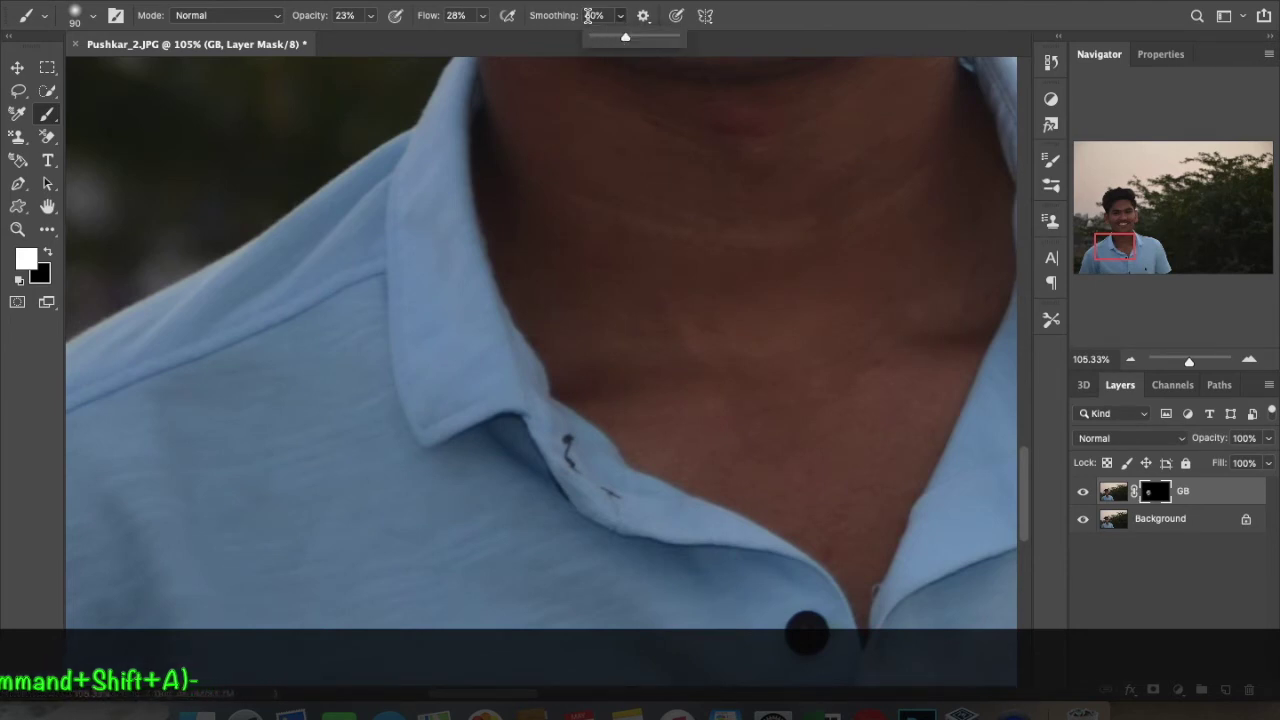
click(589, 17)
text(50)
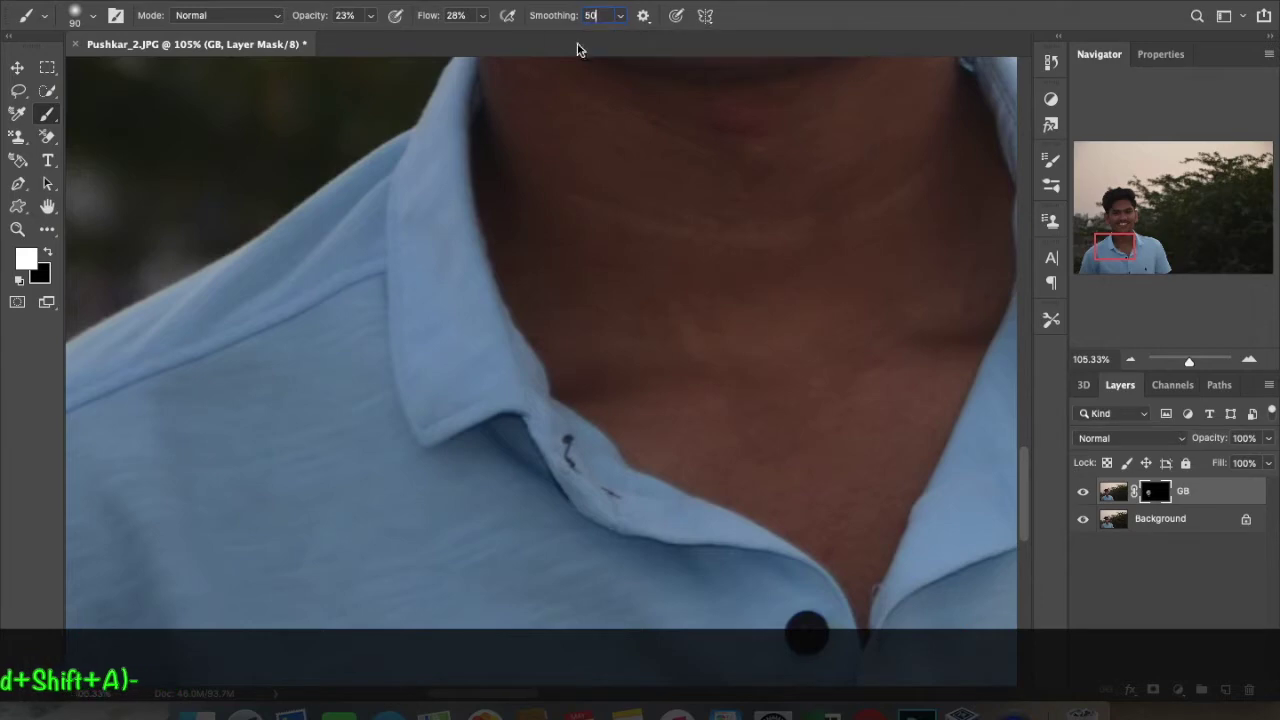
click(458, 14)
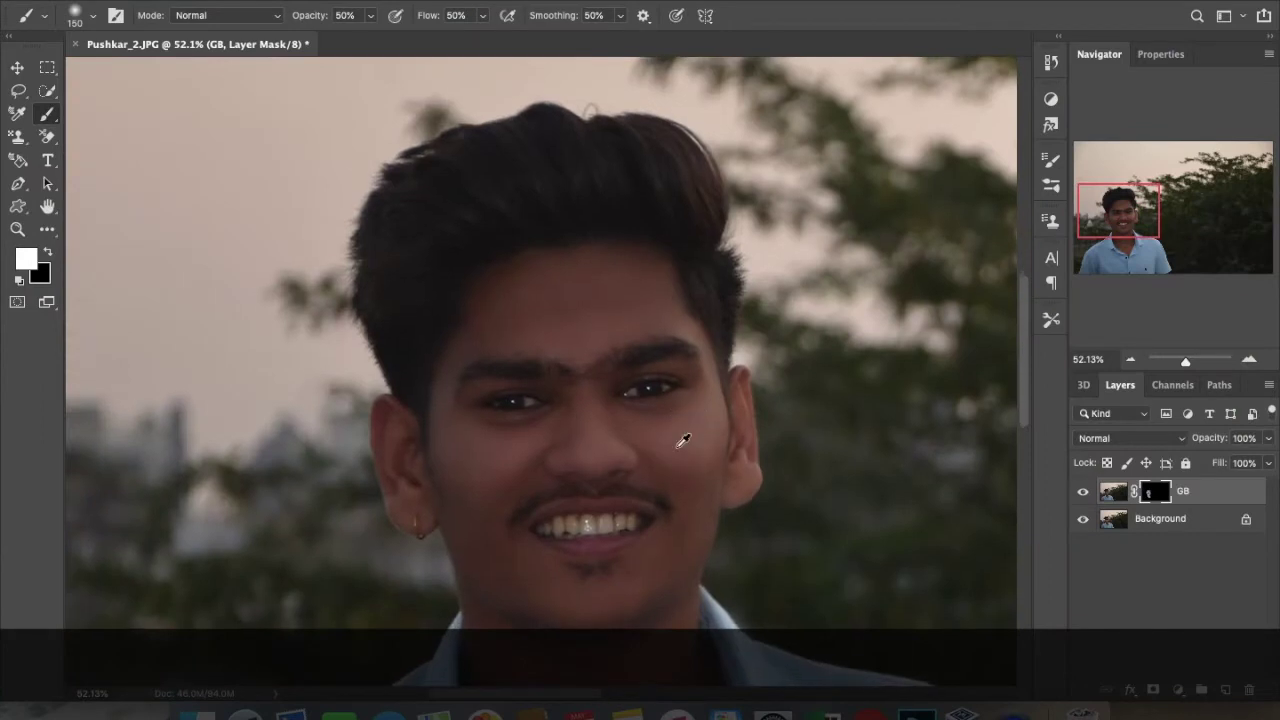
scroll(687, 444, down, 3)
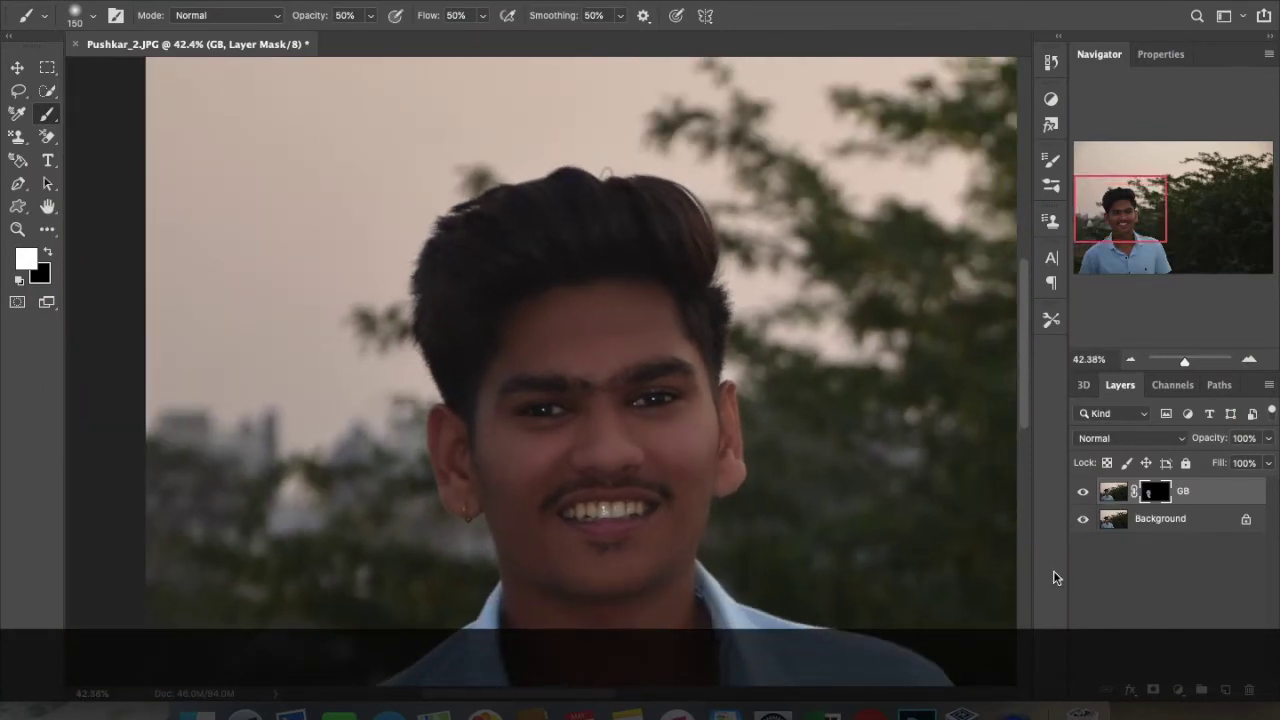
key(ctrl+shift+a)
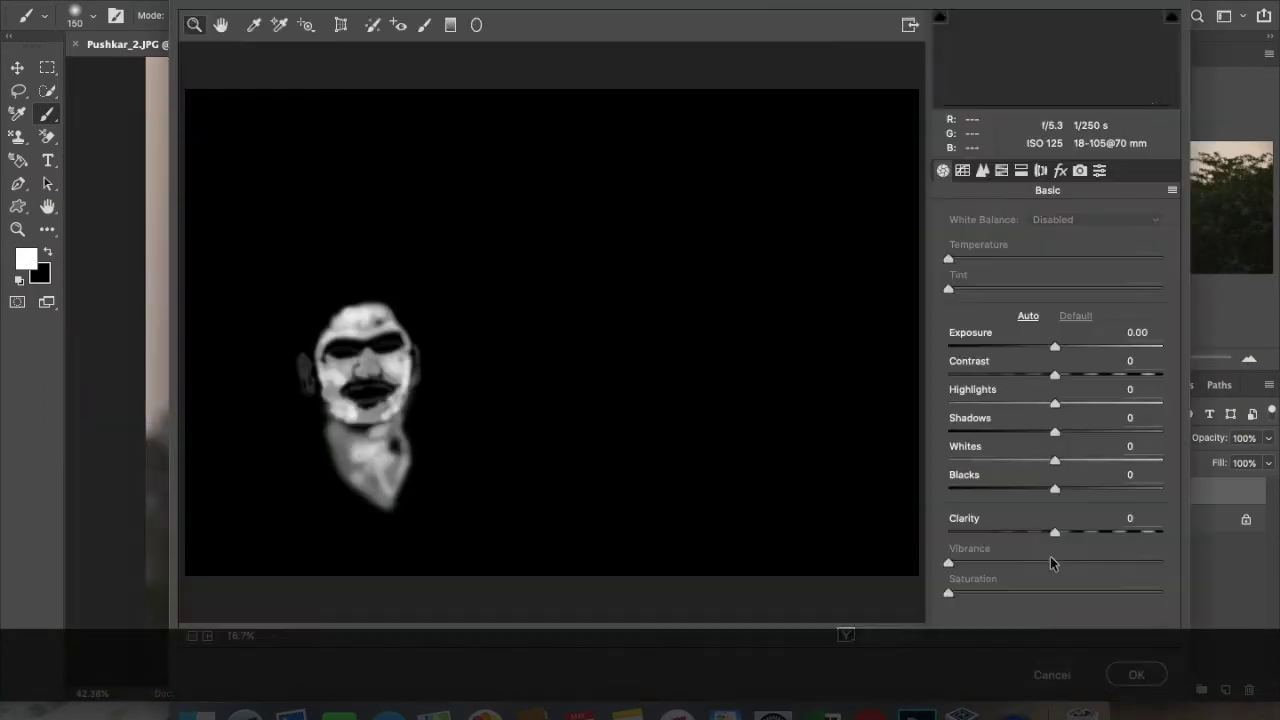
click(1051, 674)
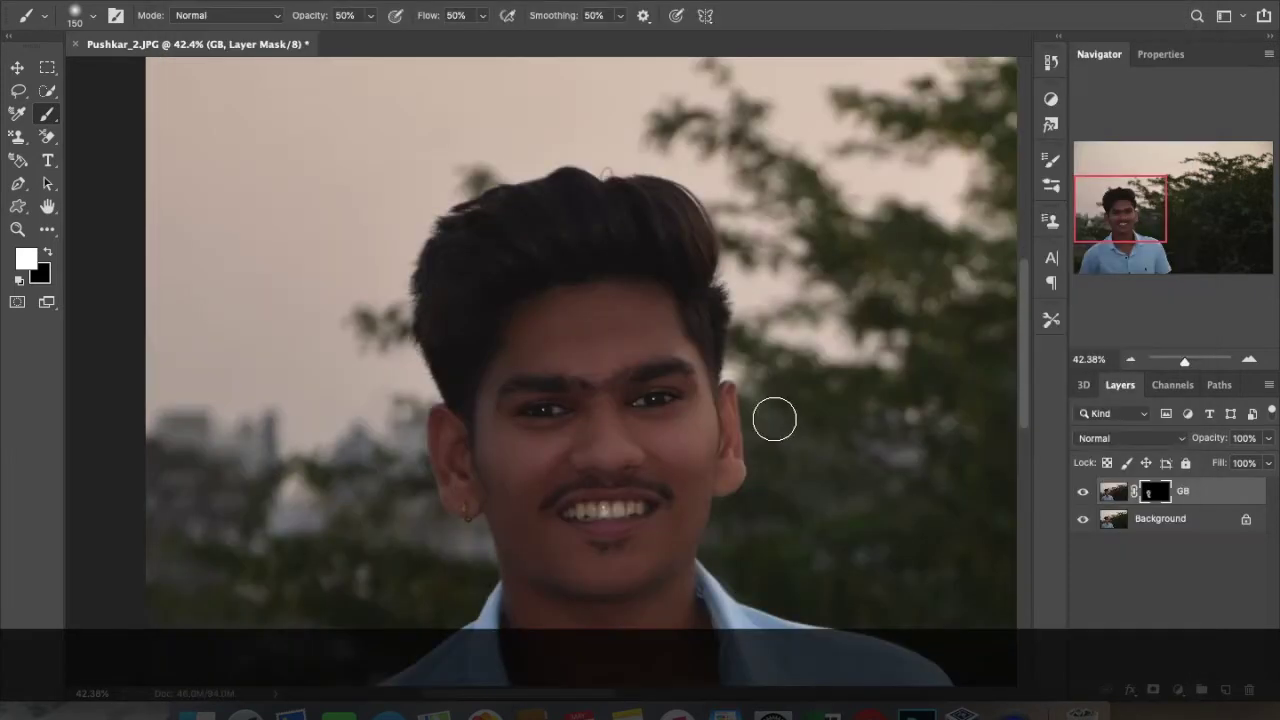
click(1147, 531)
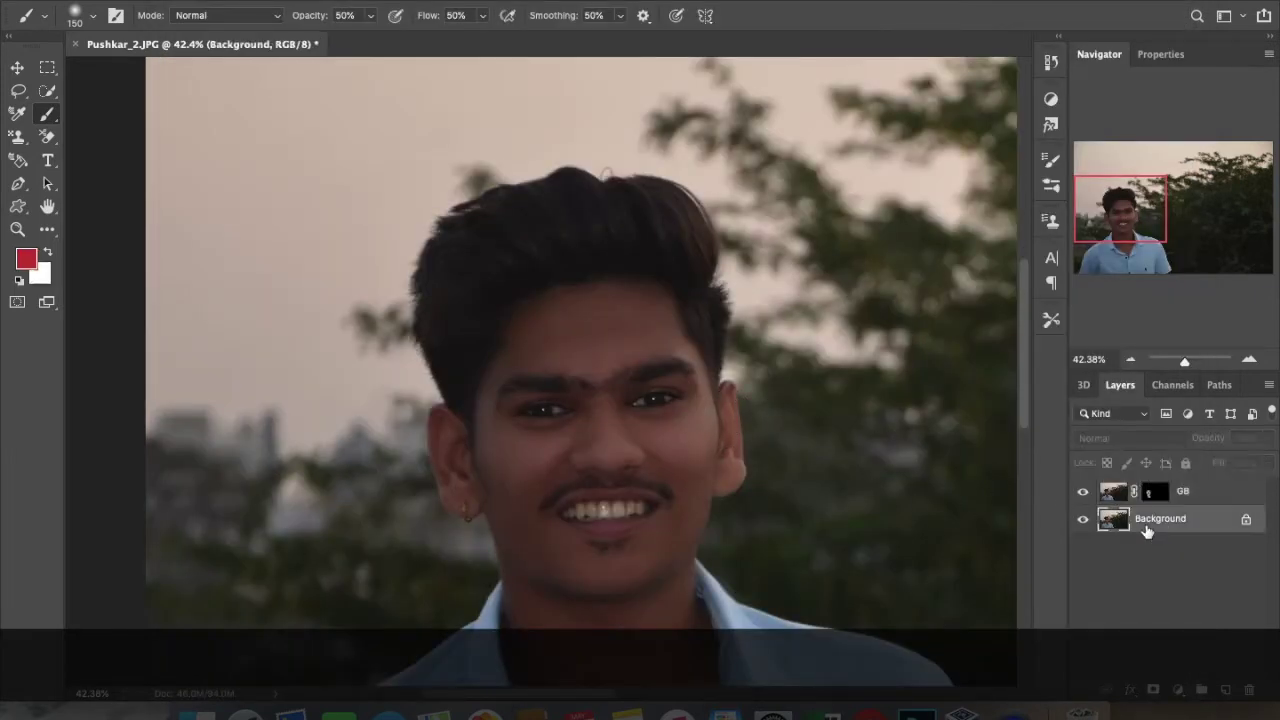
- Duplicate Background with Ctrl+J and rename the copy RAW
key(ctrl+j)
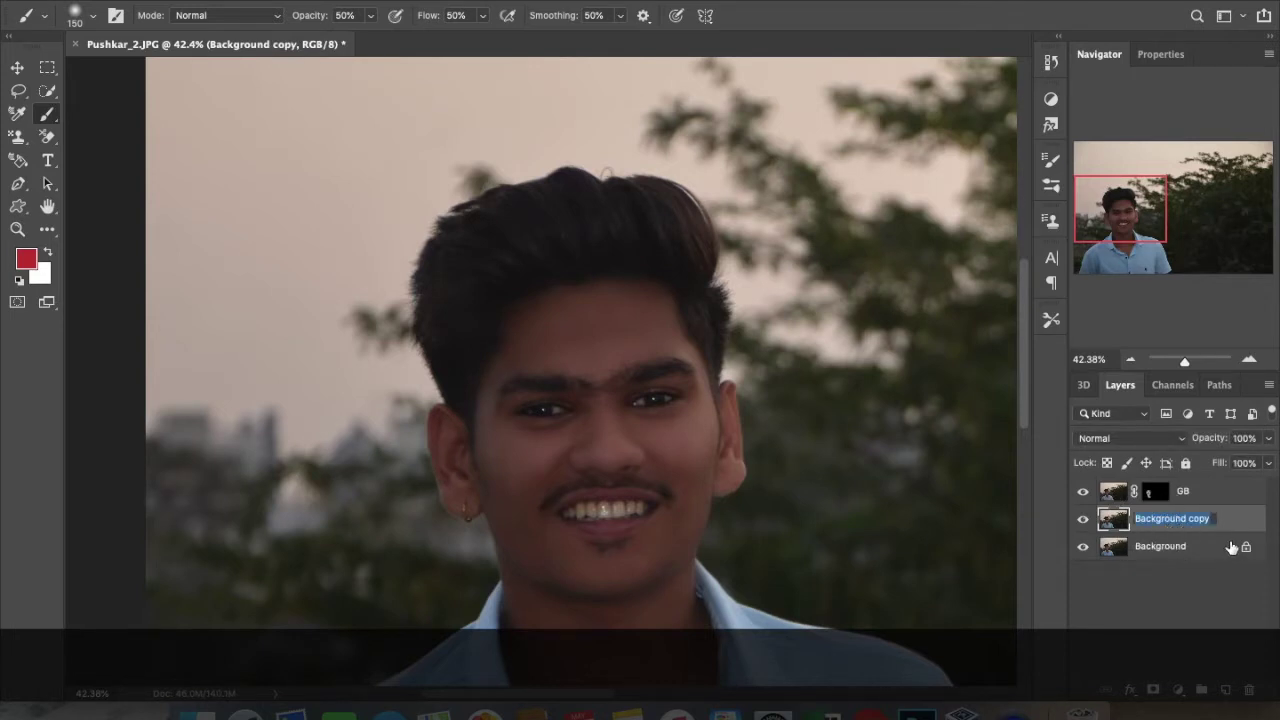
text(RA)
key(Return)
click(1145, 638)
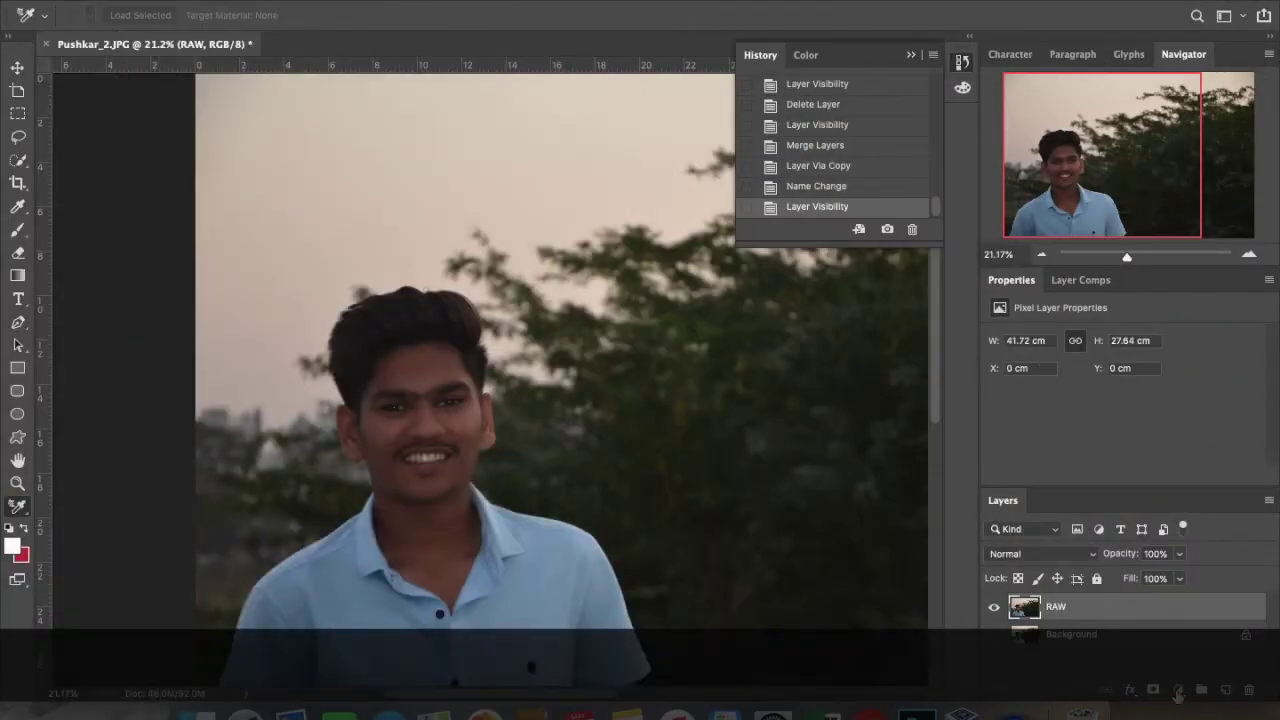
- Add a Brightness/Contrast adjustment layer with Brightness 70 and Contrast -23
click(1178, 692)
click(912, 56)
click(910, 55)
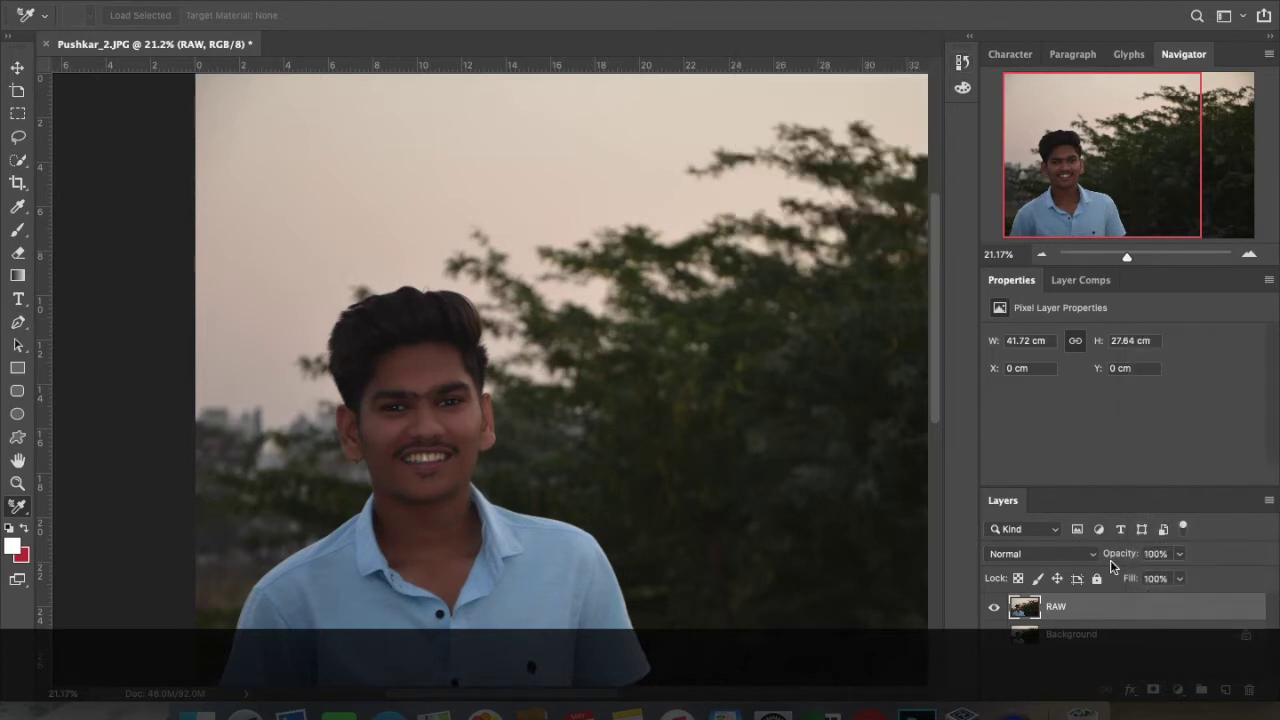
click(1179, 692)
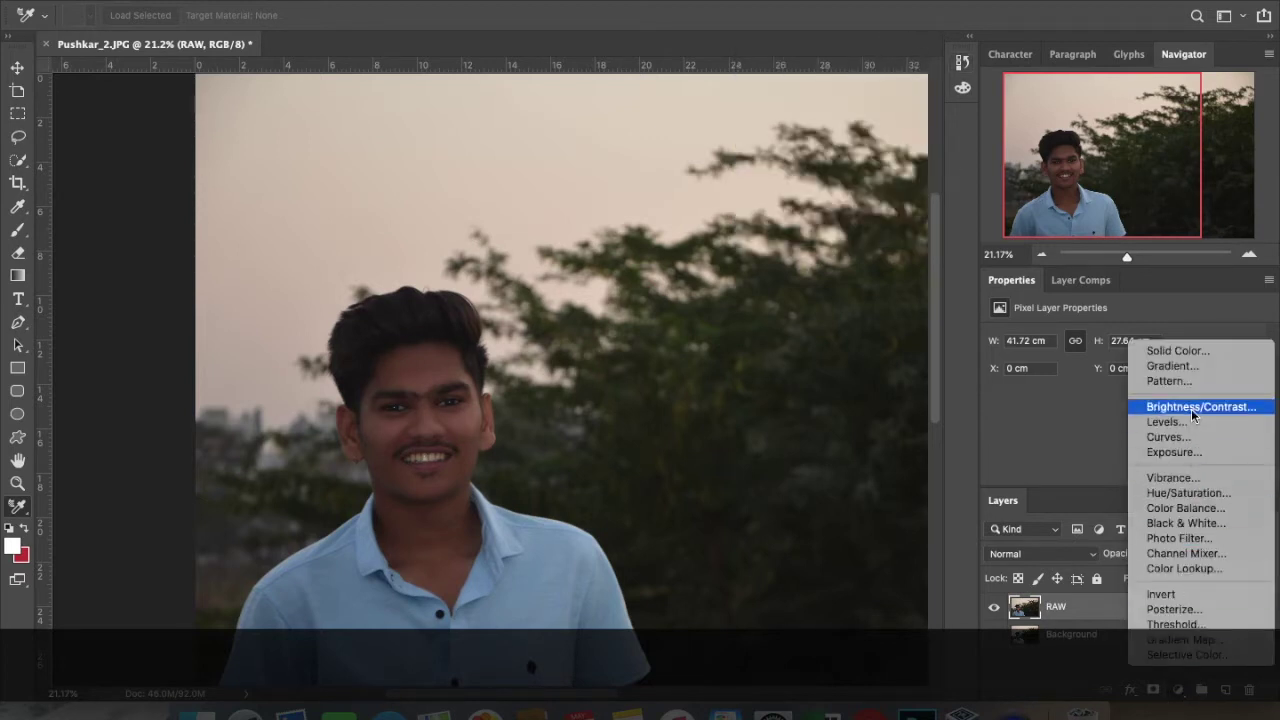
click(876, 422)
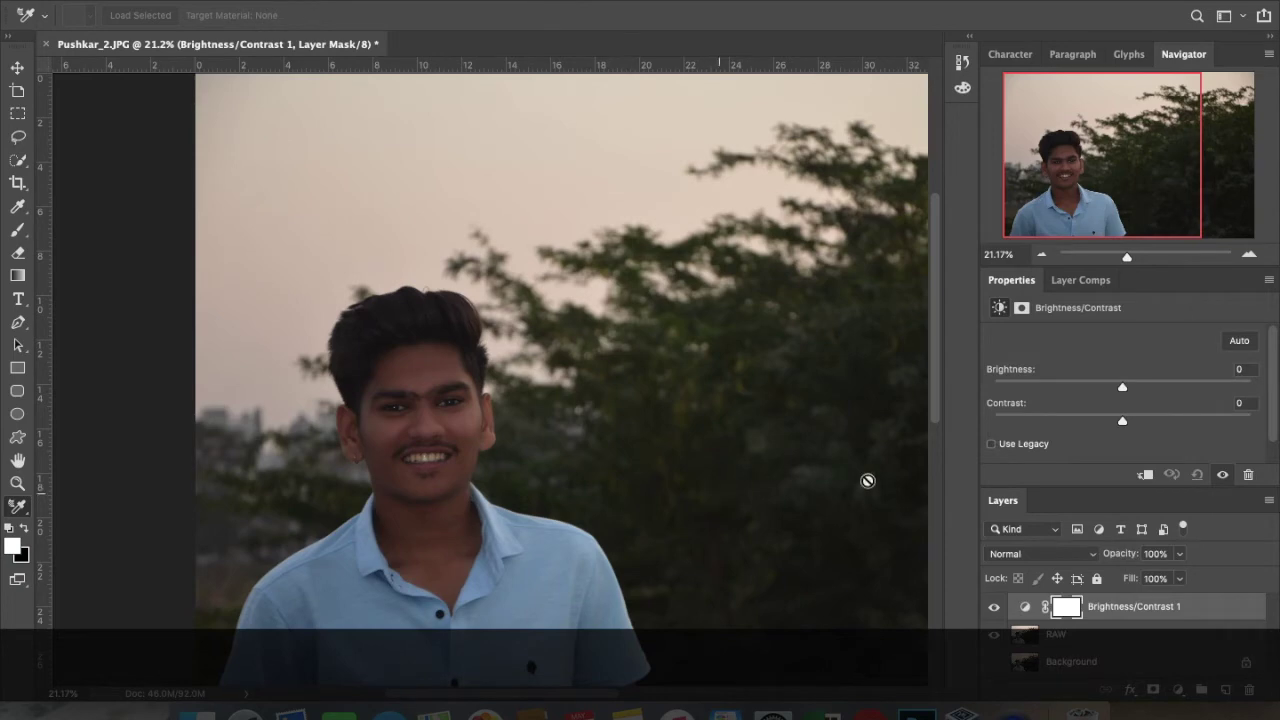
mouse_move(1123, 389)
mouse_down()
mouse_move(1208, 390)
mouse_move(1182, 388)
mouse_up()
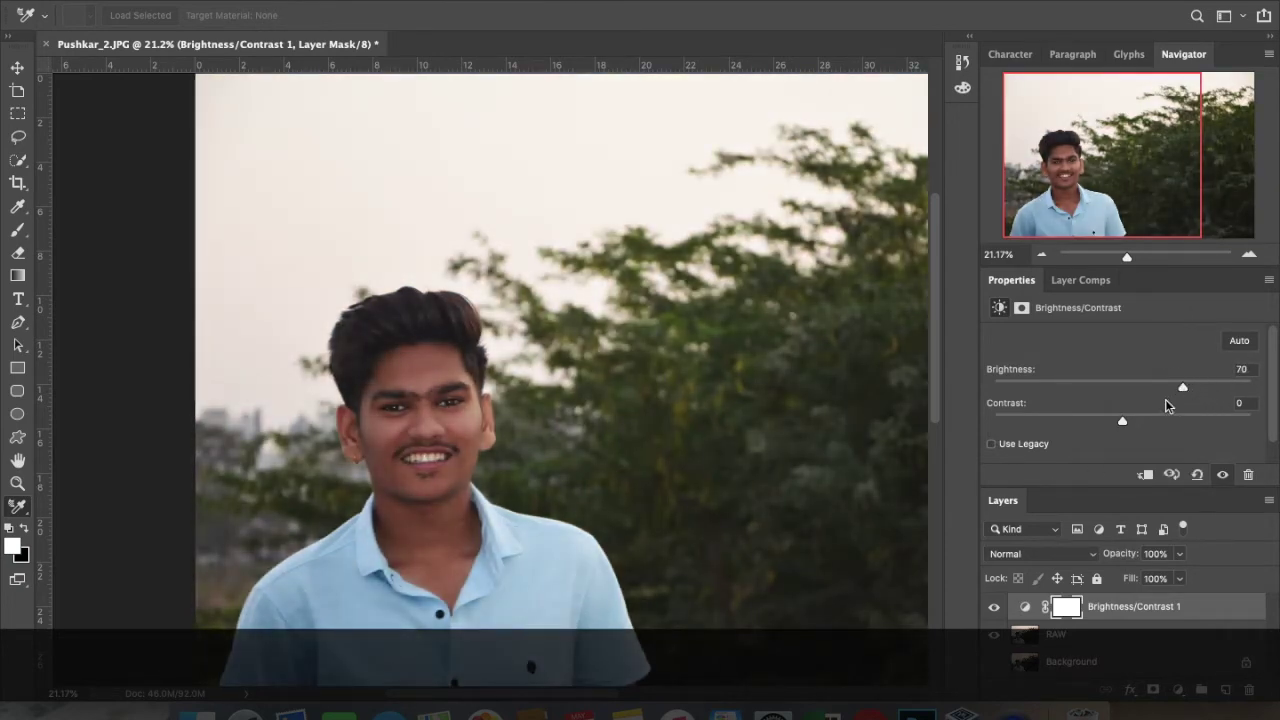
mouse_move(1124, 424)
mouse_down()
mouse_move(1080, 417)
mouse_move(1157, 417)
mouse_move(1060, 417)
mouse_move(1117, 430)
mouse_up()
- Add a Curves adjustment layer and lift the RGB curve with several points to brighten midtones
click(1178, 692)
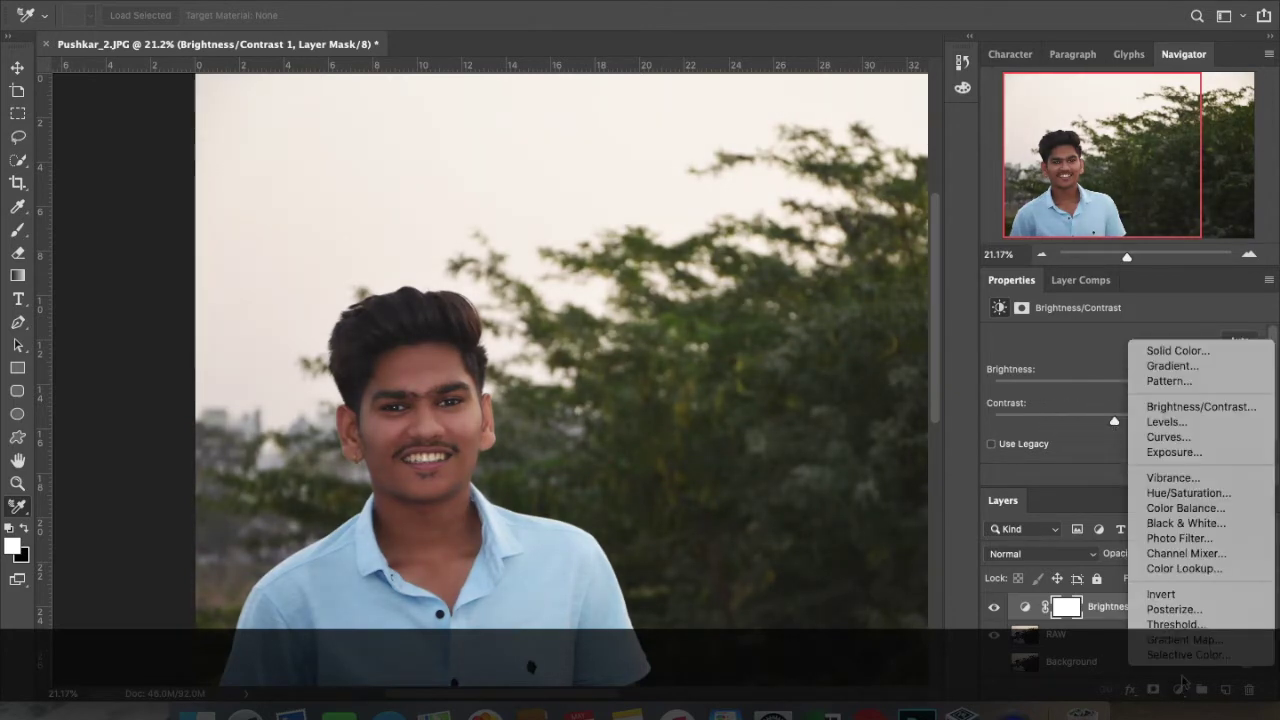
click(1166, 437)
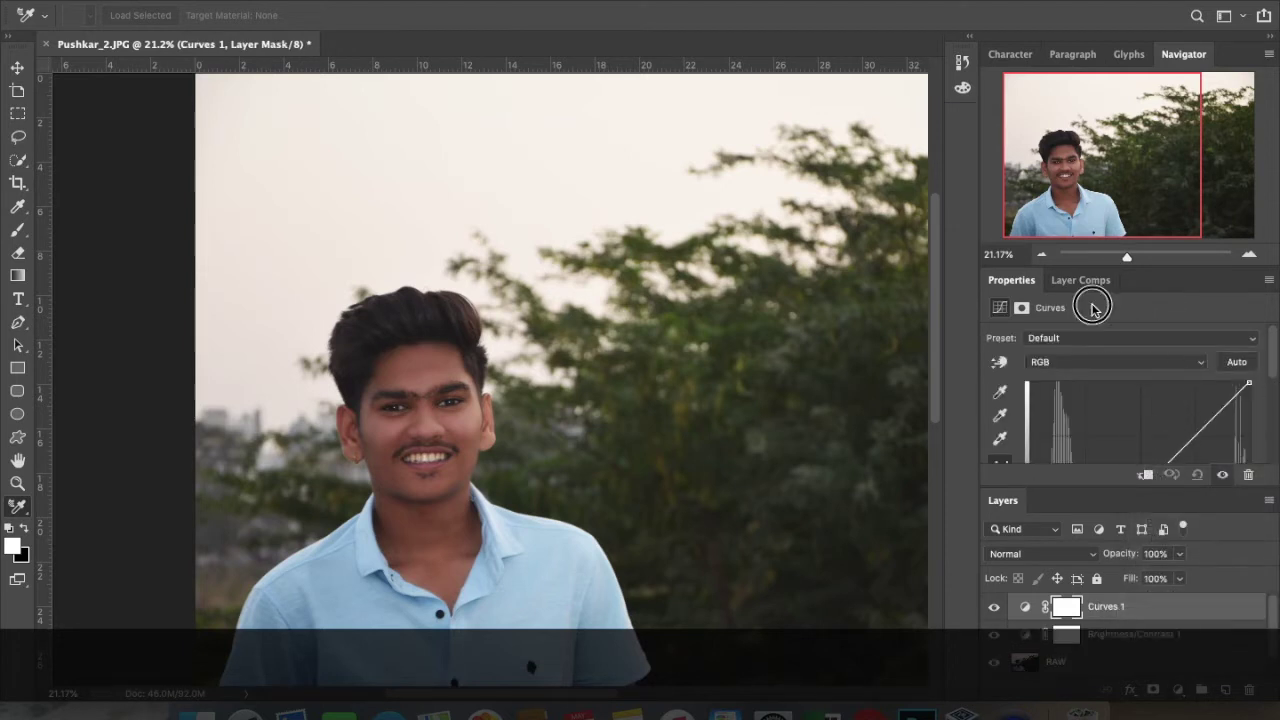
drag(1156, 265, 1168, 138)
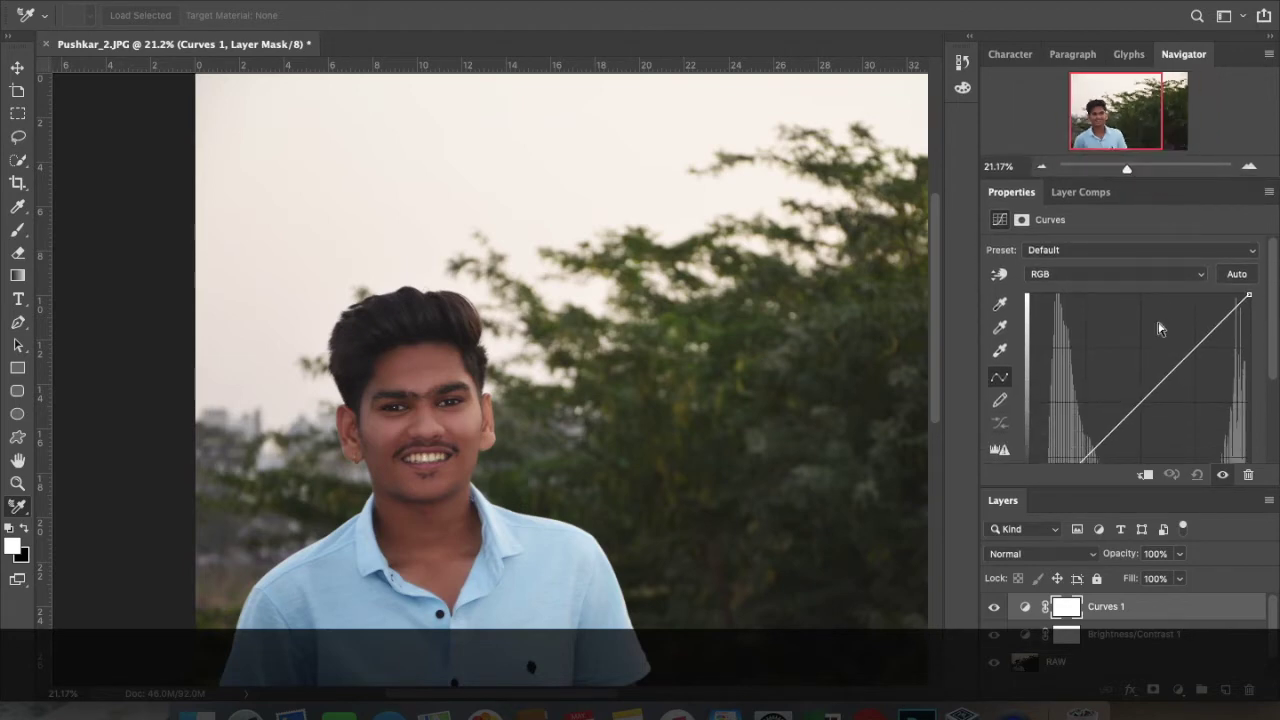
drag(1155, 373, 1110, 403)
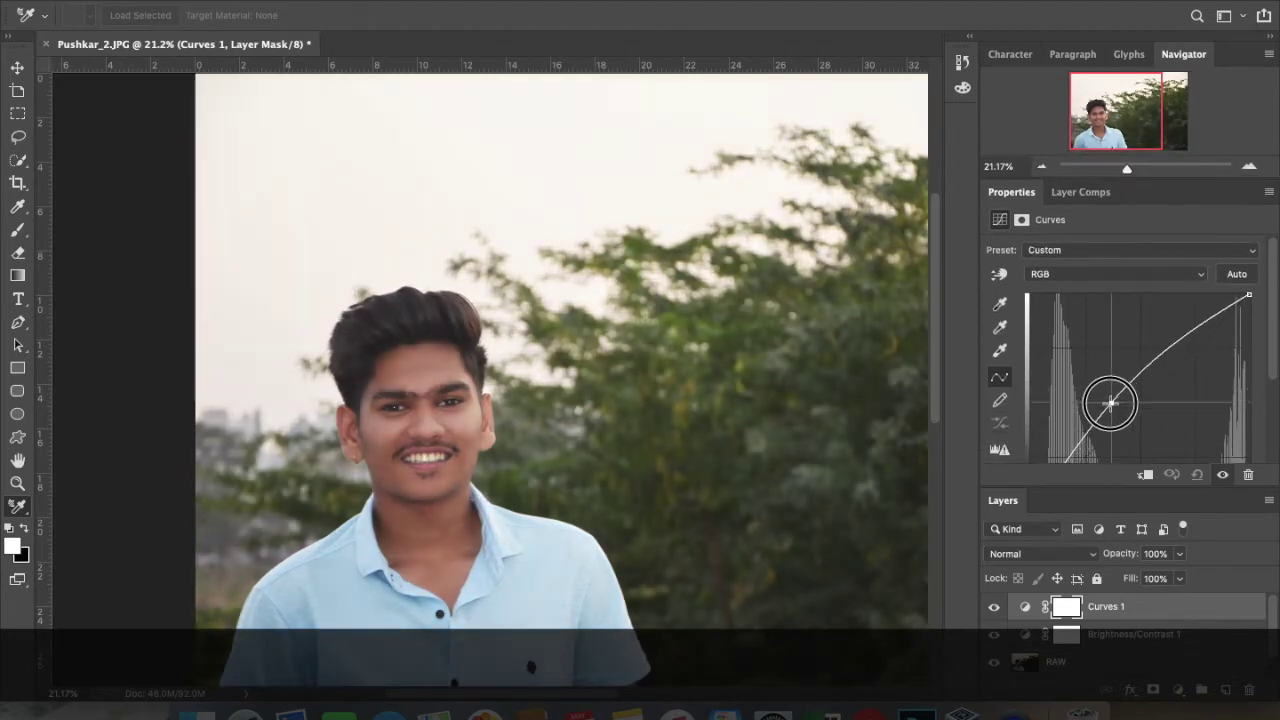
mouse_move(1171, 342)
mouse_down()
mouse_move(1171, 330)
mouse_move(1186, 342)
mouse_up()
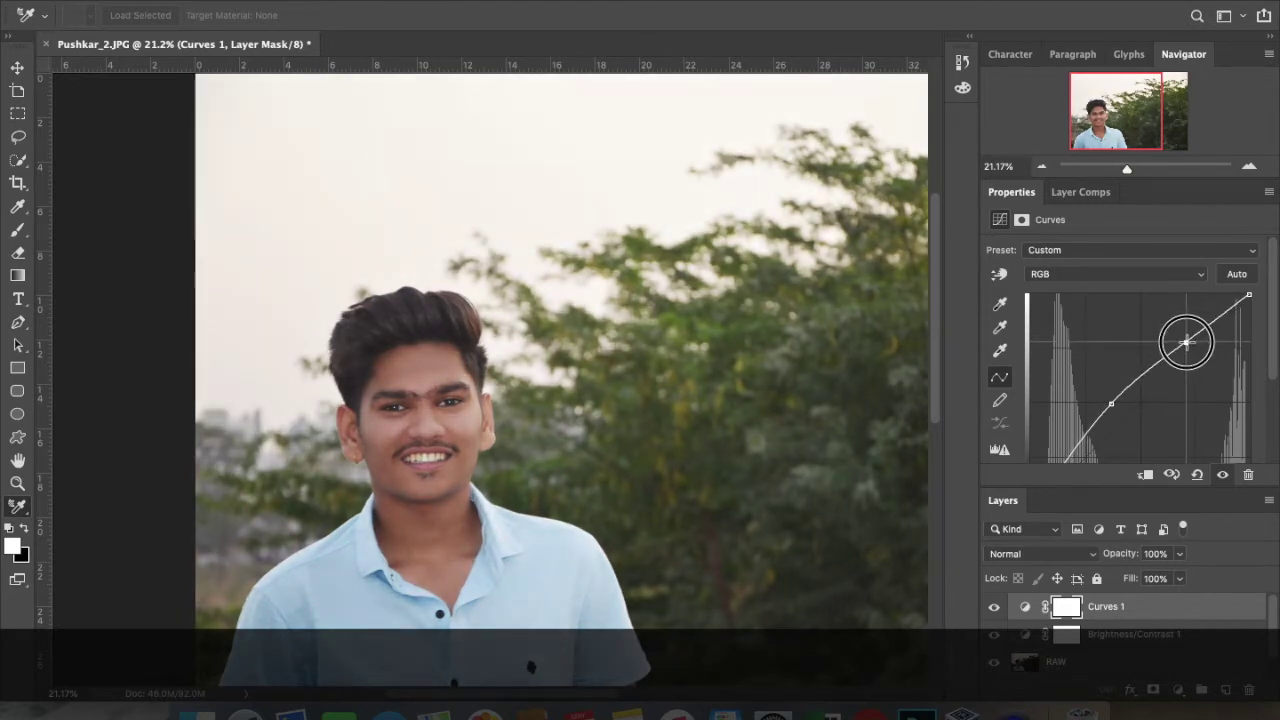
drag(1133, 374, 1133, 383)
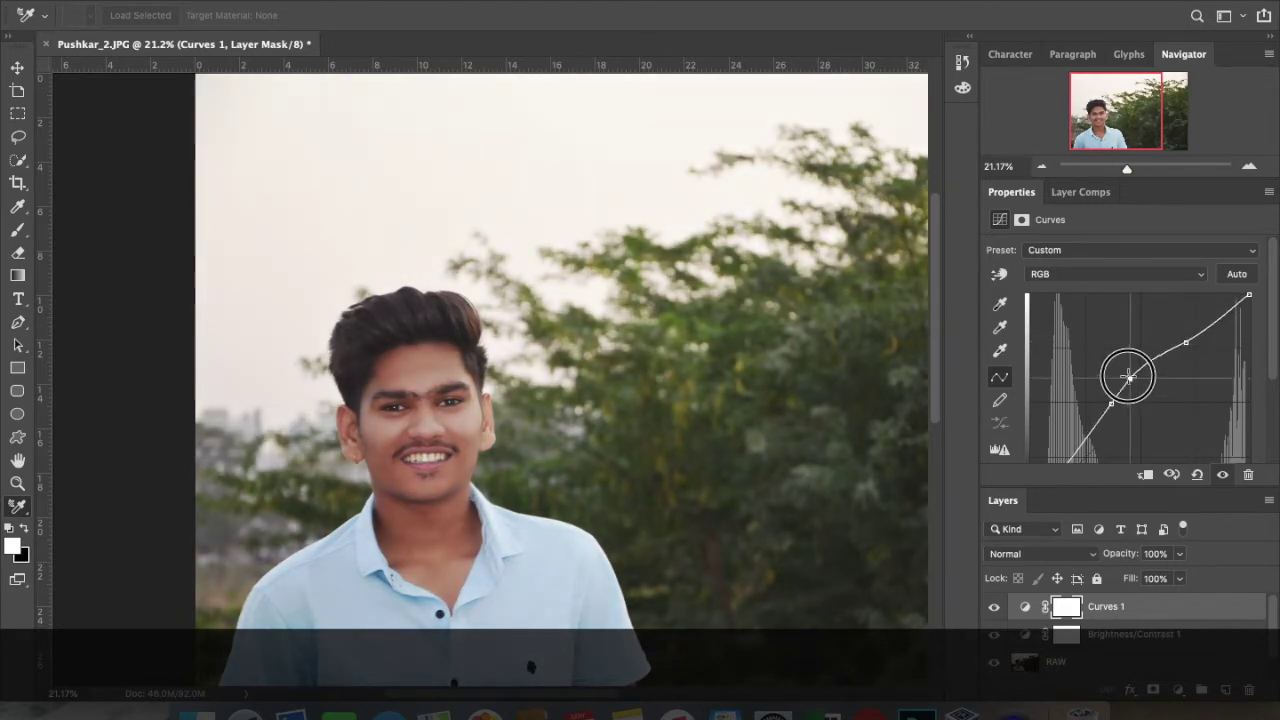
drag(1133, 383, 1137, 386)
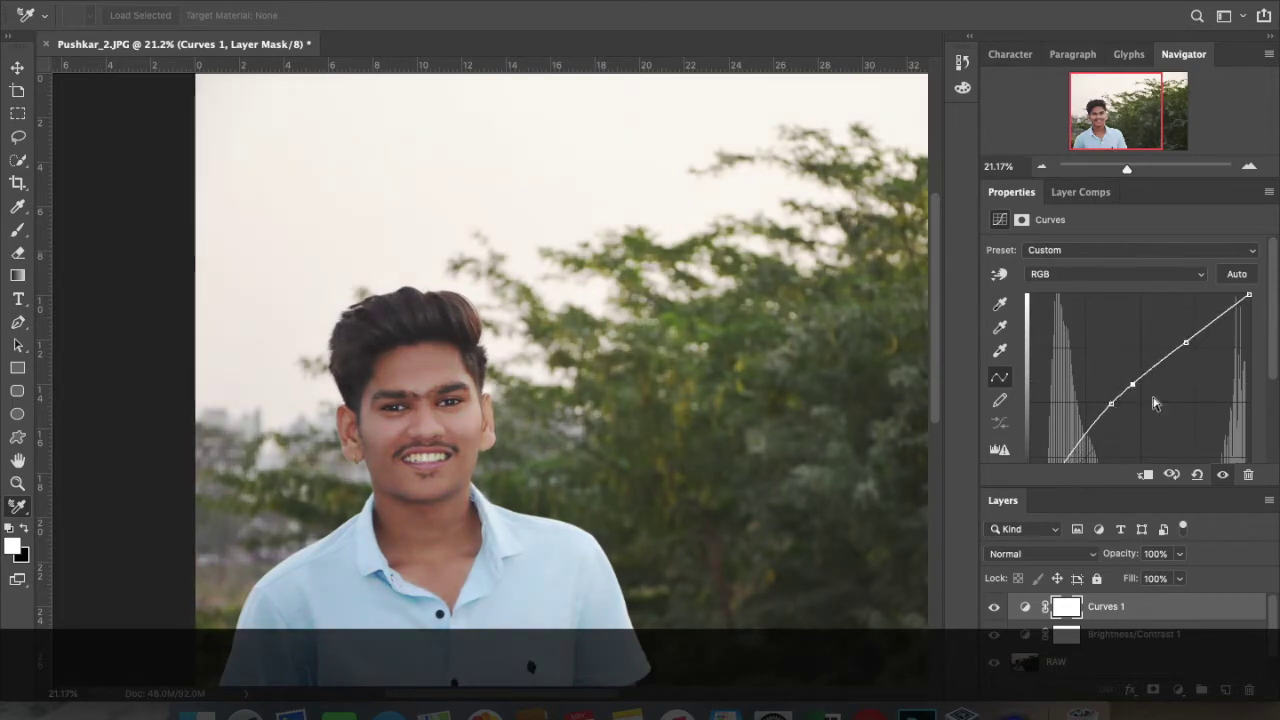
click(1166, 640)
scroll(414, 398, up, 1)
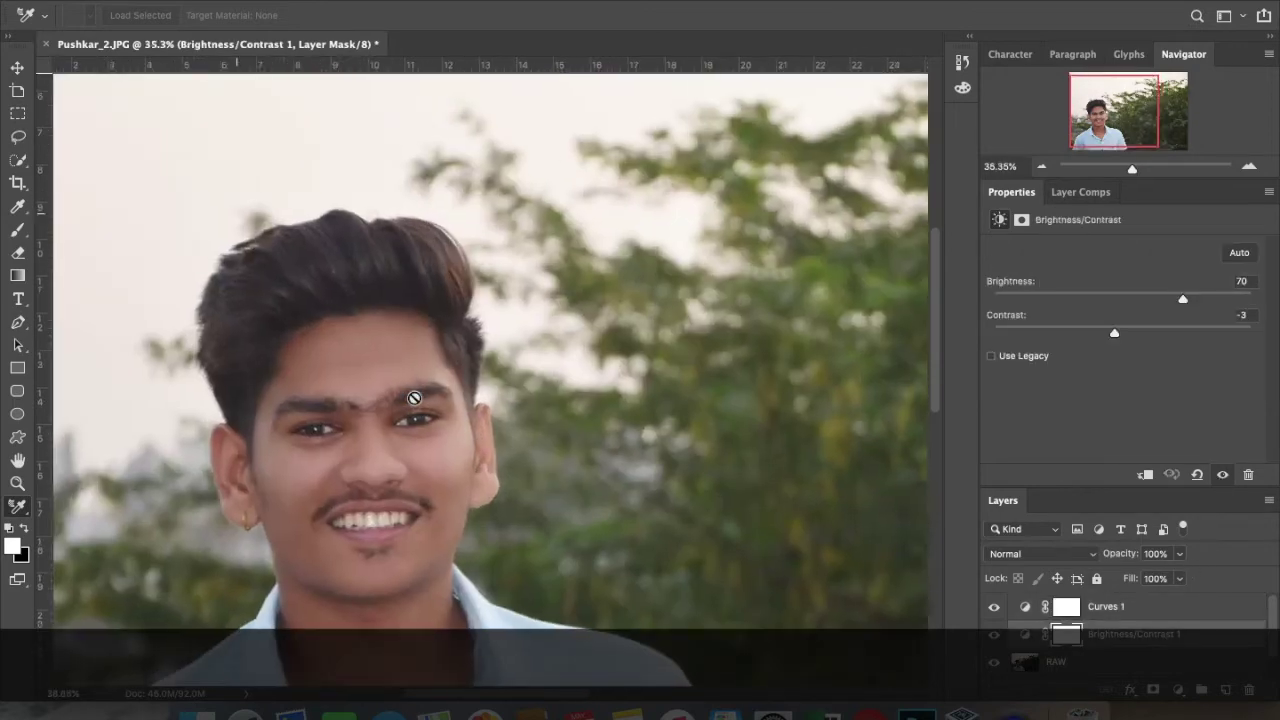
scroll(414, 398, up, 2)
scroll(414, 398, up, 2)
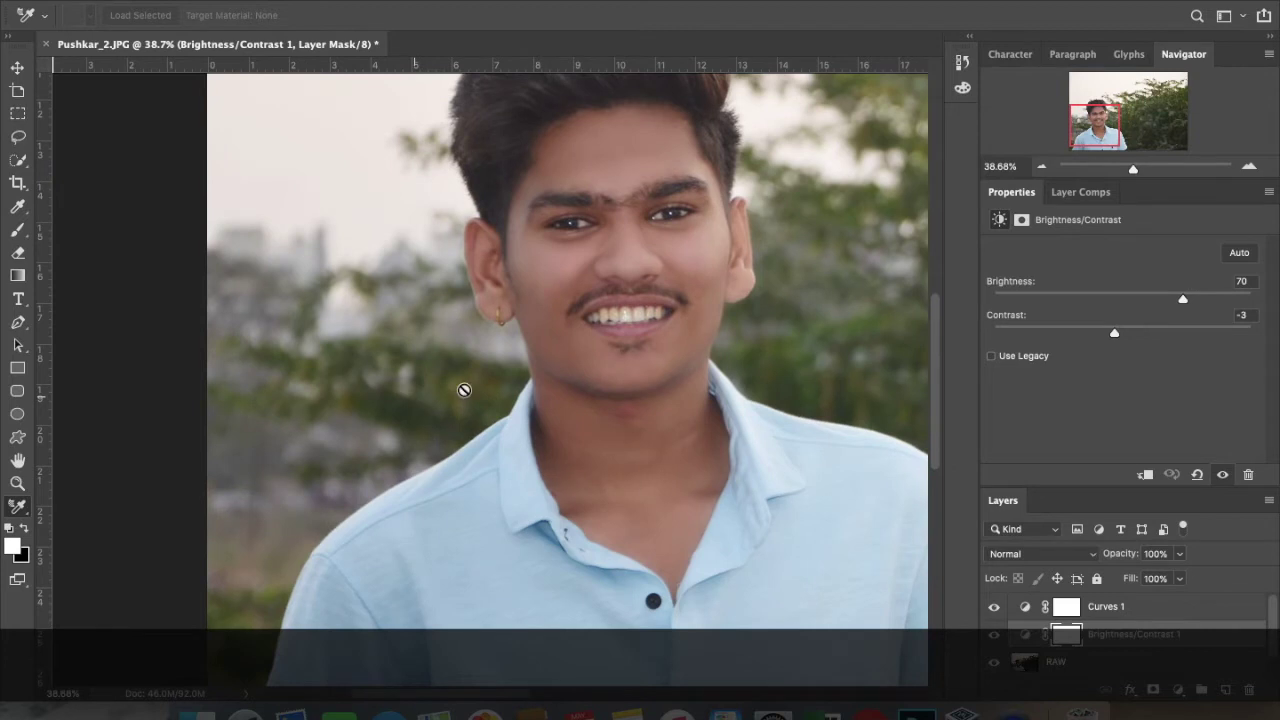
scroll(1050, 563, down, 5)
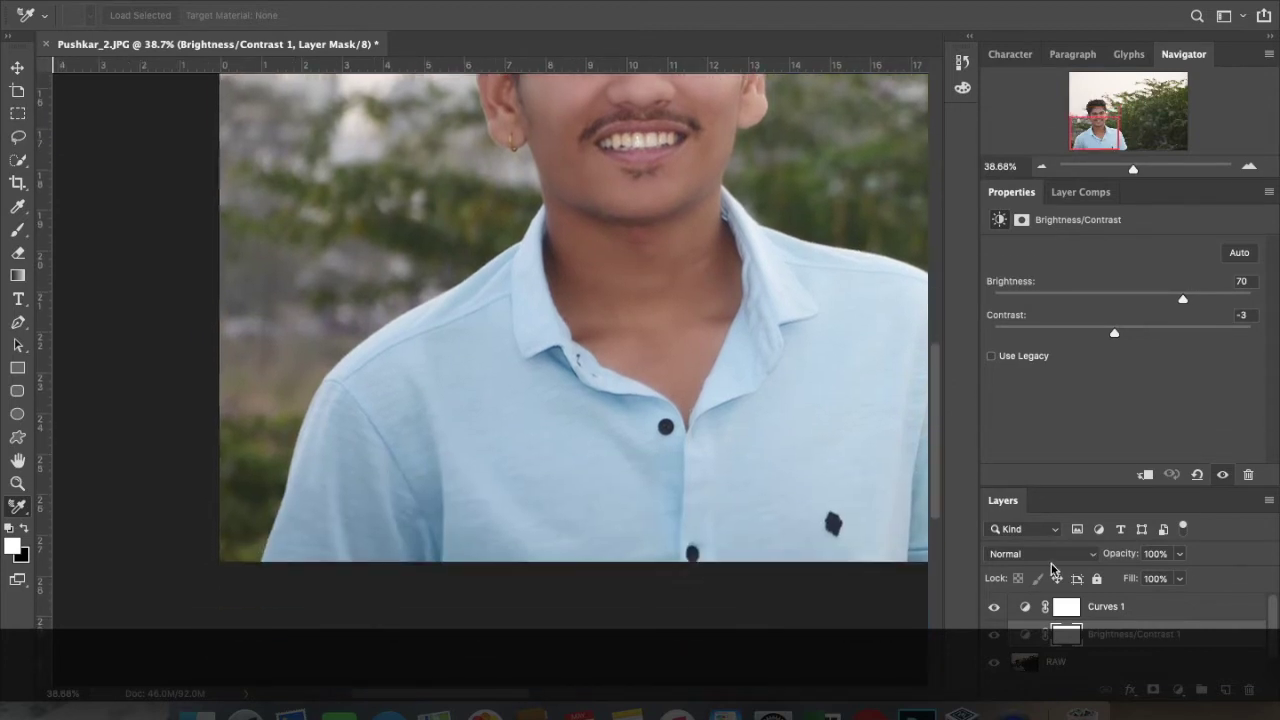
click(1113, 661)
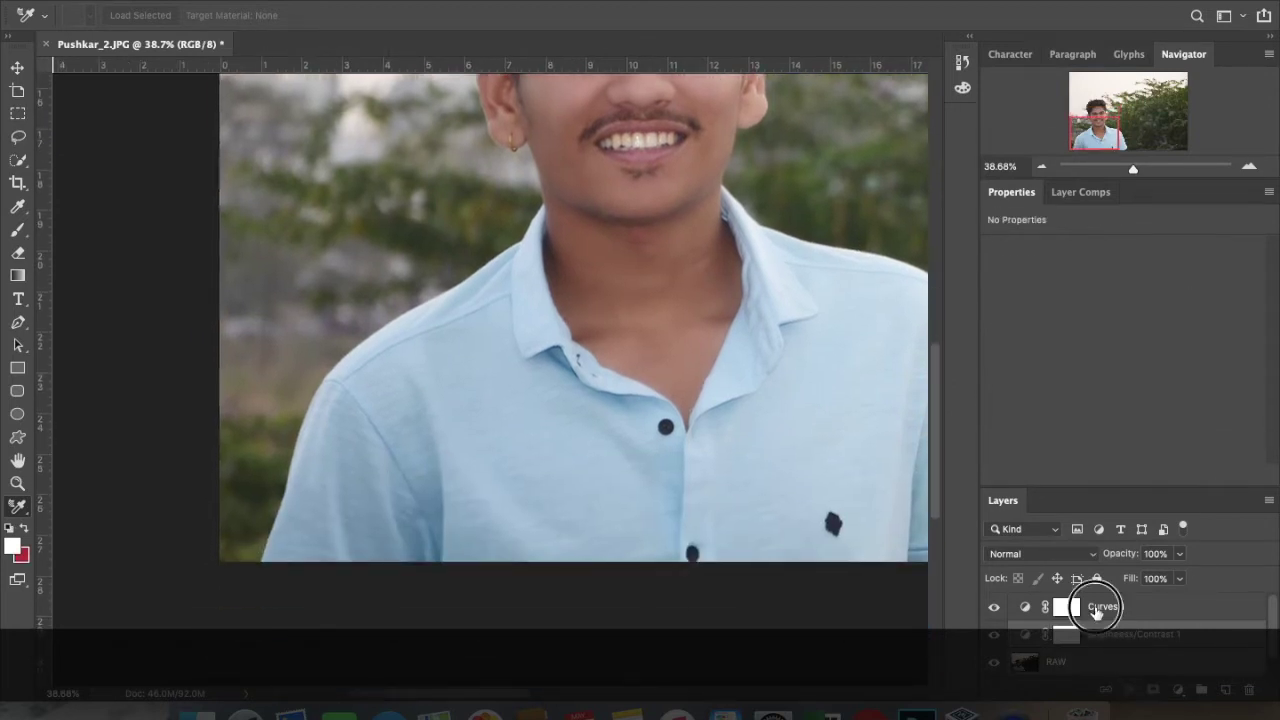
double_click(1096, 609)
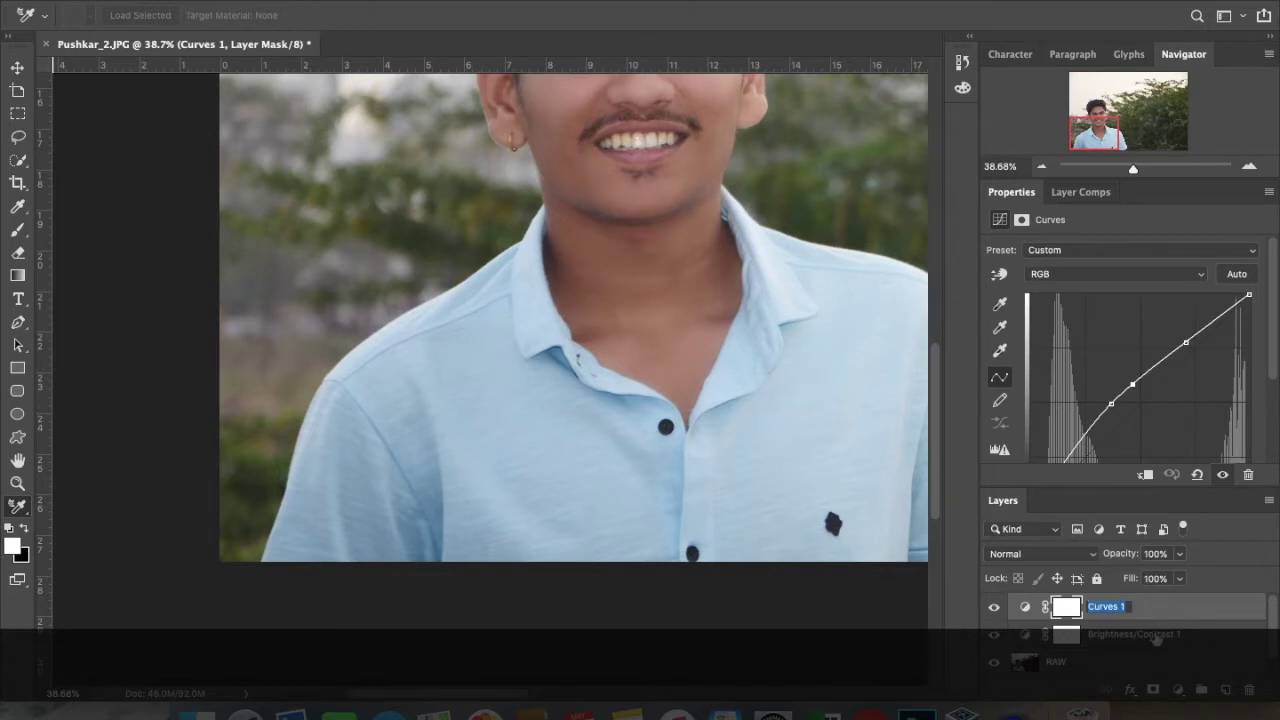
double_click(1130, 660)
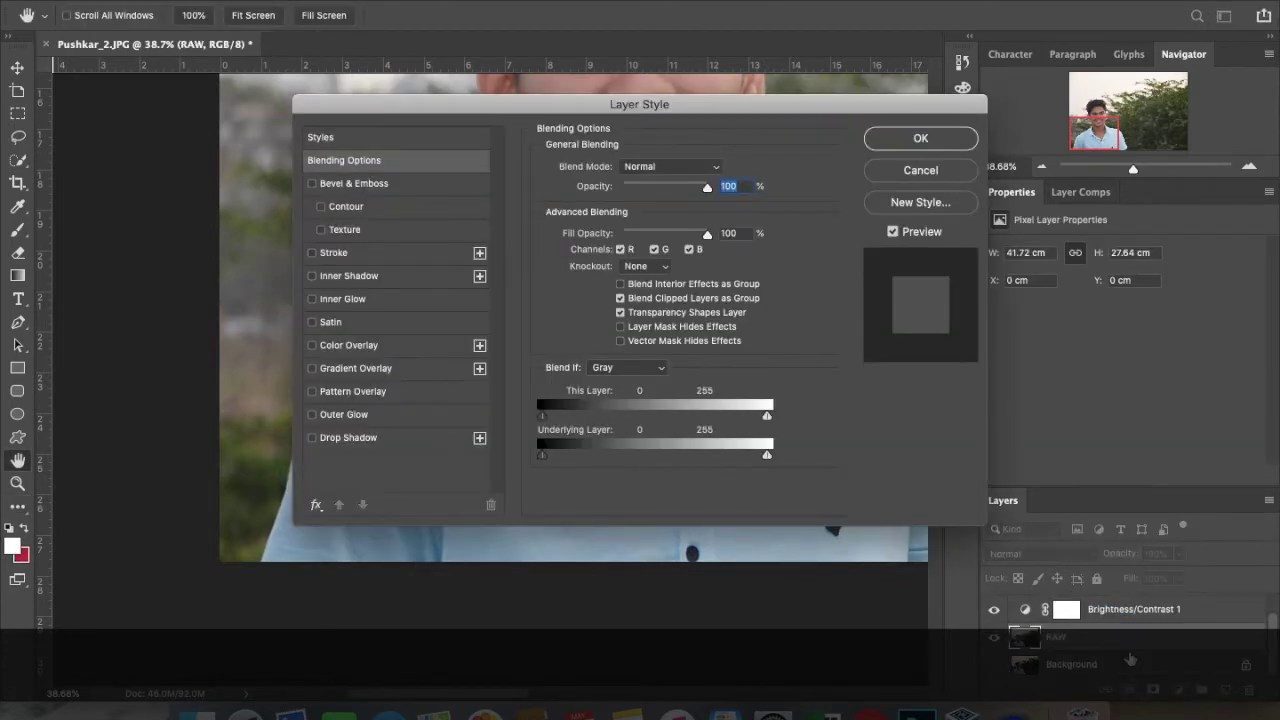
click(919, 171)
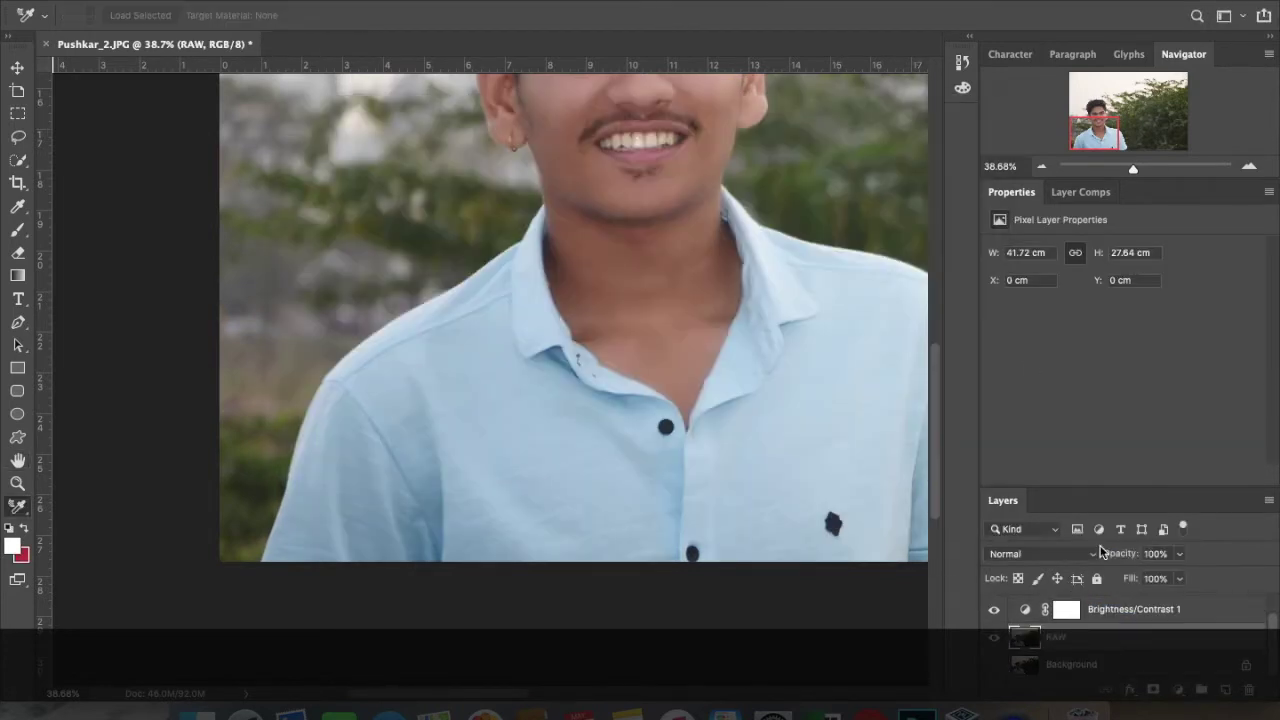
scroll(1110, 680, up, 1)
click(1125, 632)
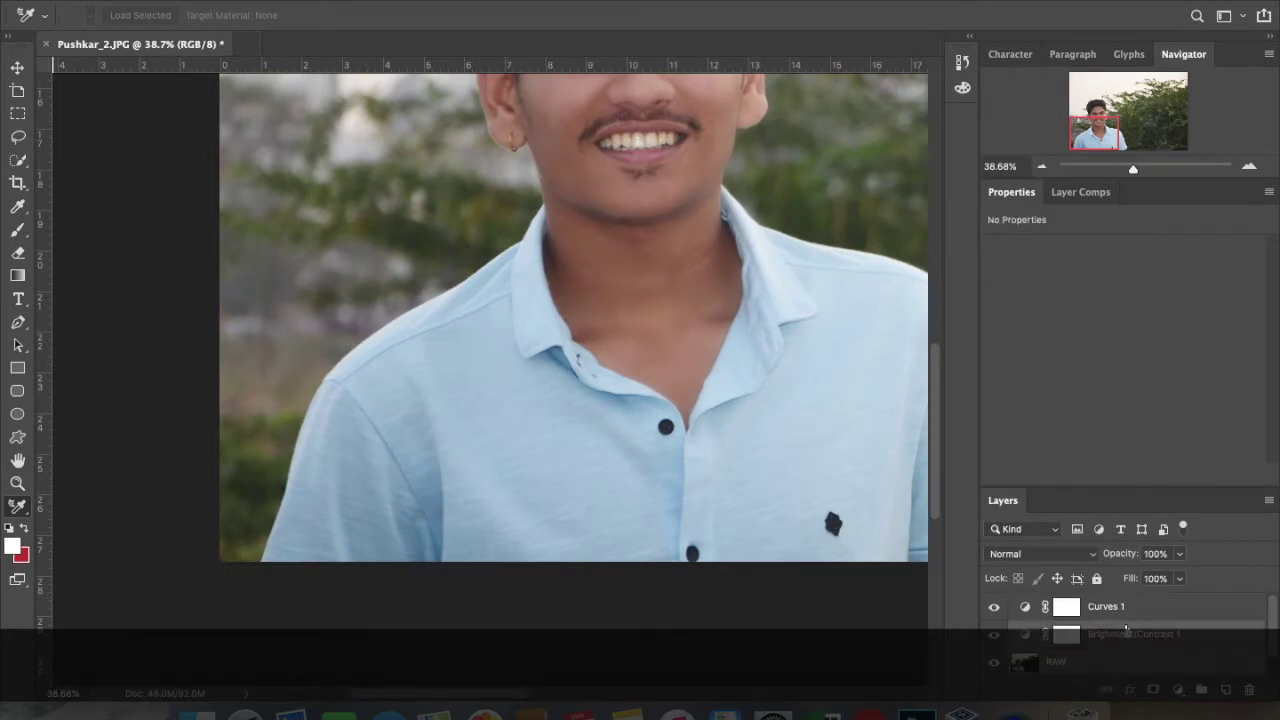
click(1110, 606)
right_click(1101, 600)
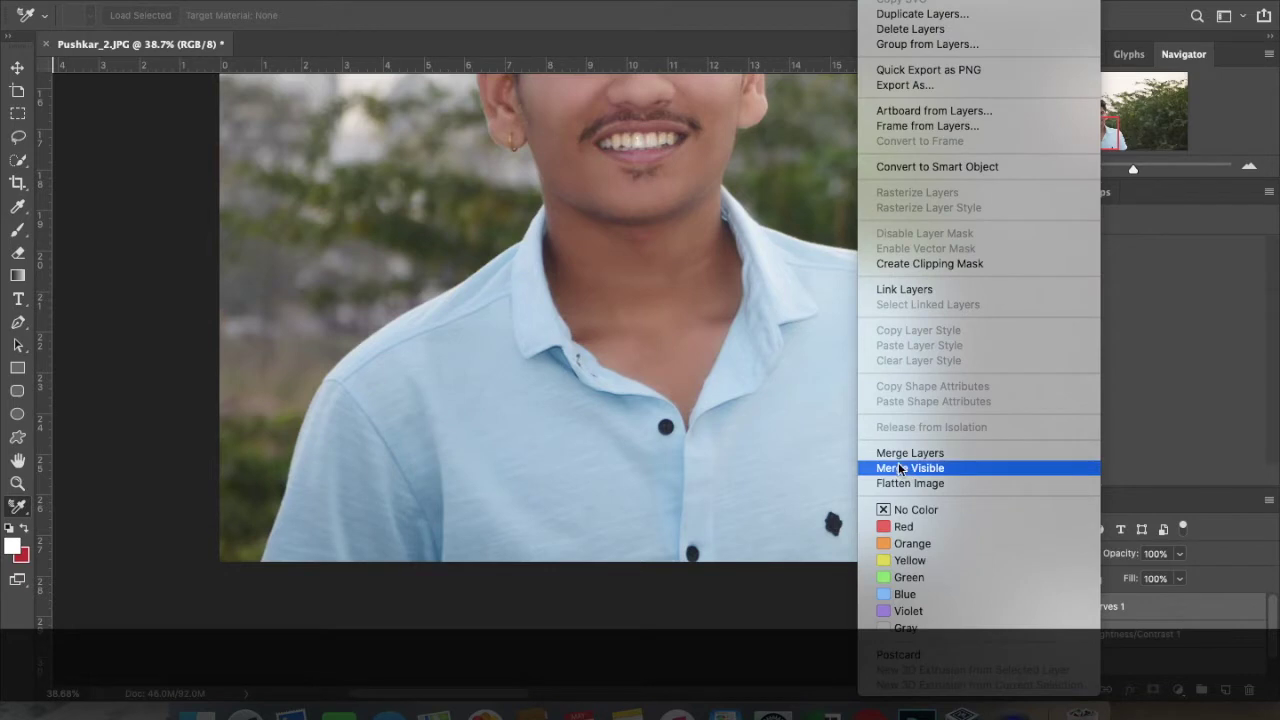
click(896, 453)
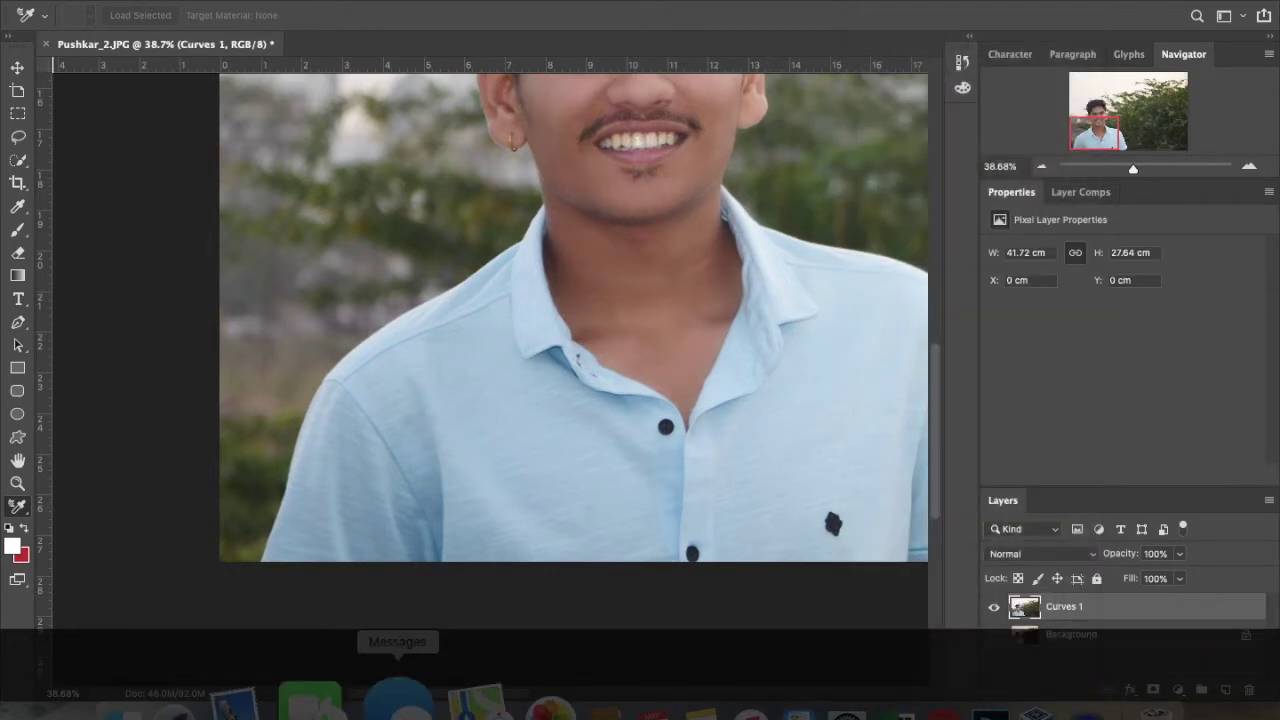
scroll(509, 321, down, 3)
scroll(509, 321, up, 1)
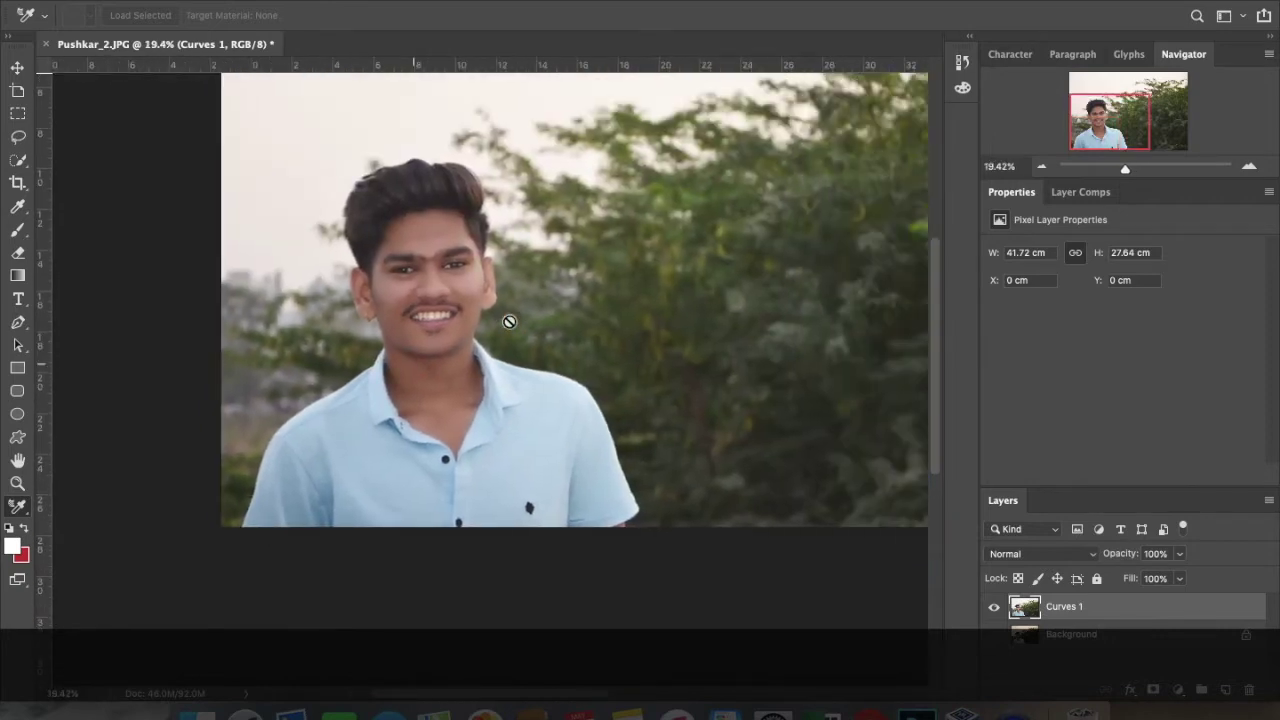
scroll(509, 321, up, 1)
scroll(509, 321, up, 1)
scroll(509, 321, up, 1)
scroll(509, 321, up, 1)
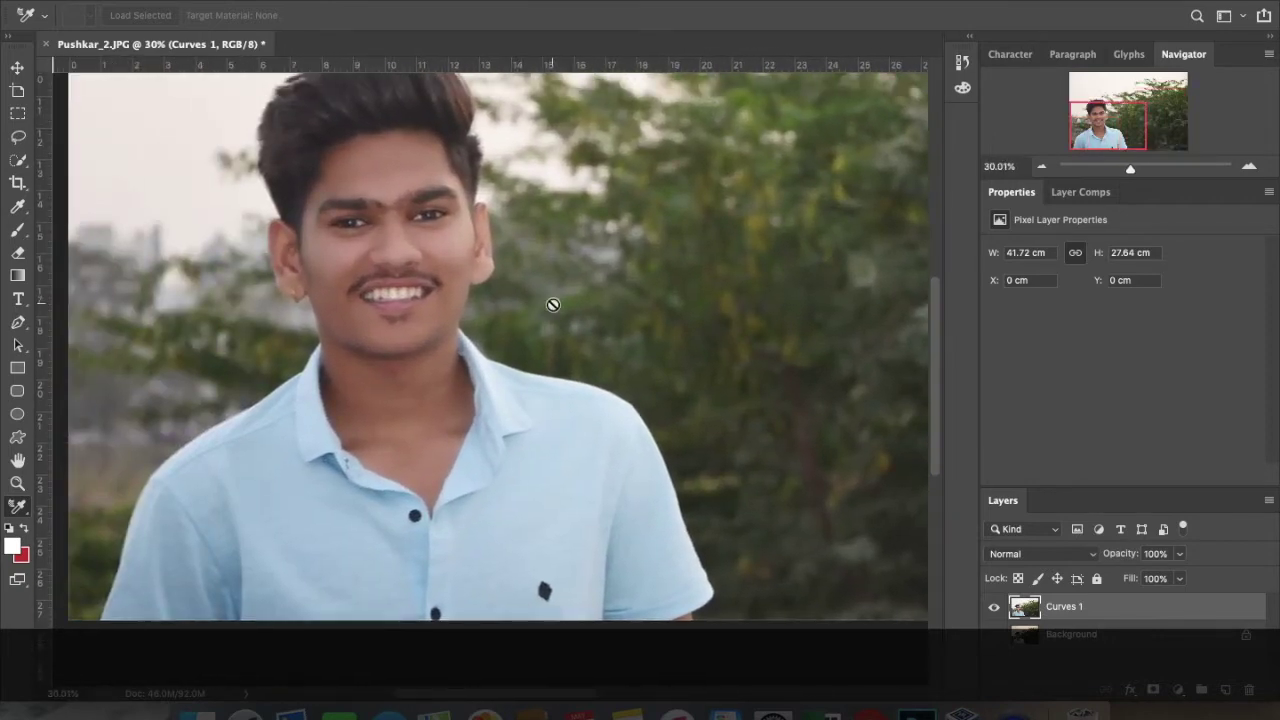
scroll(553, 305, up, 1)
scroll(553, 305, up, 1)
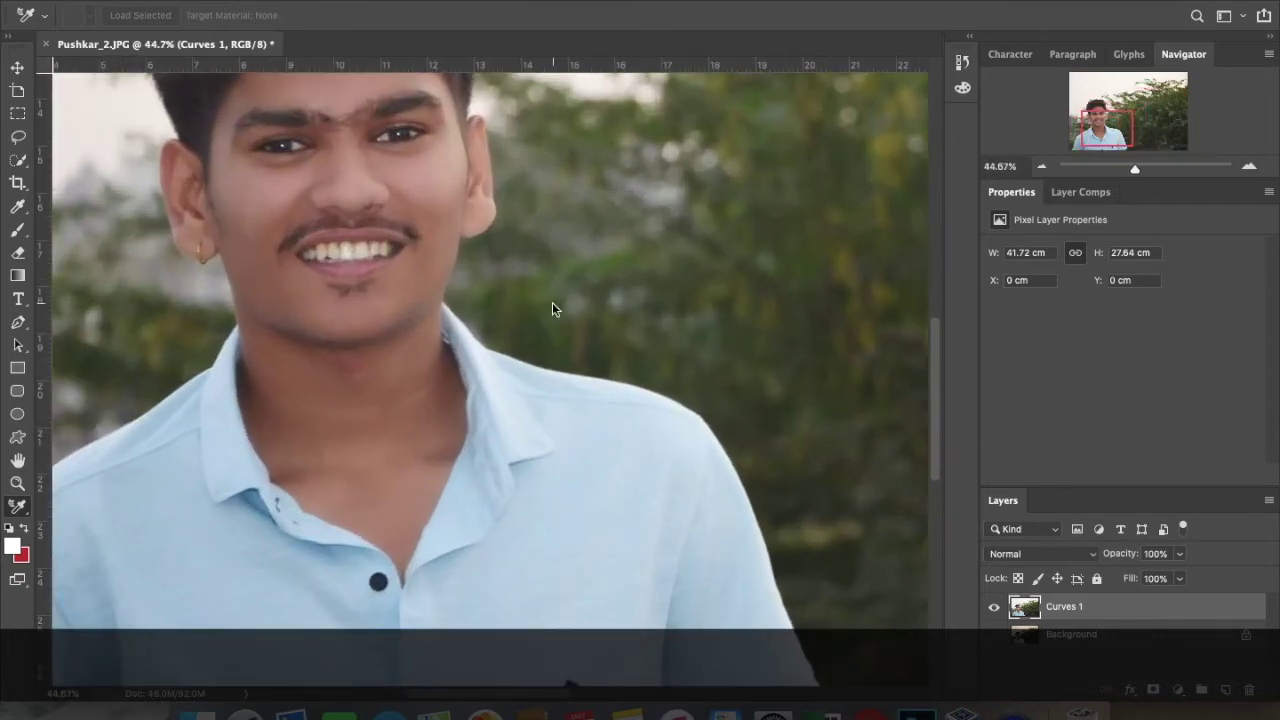
key(ctrl+shift+a)
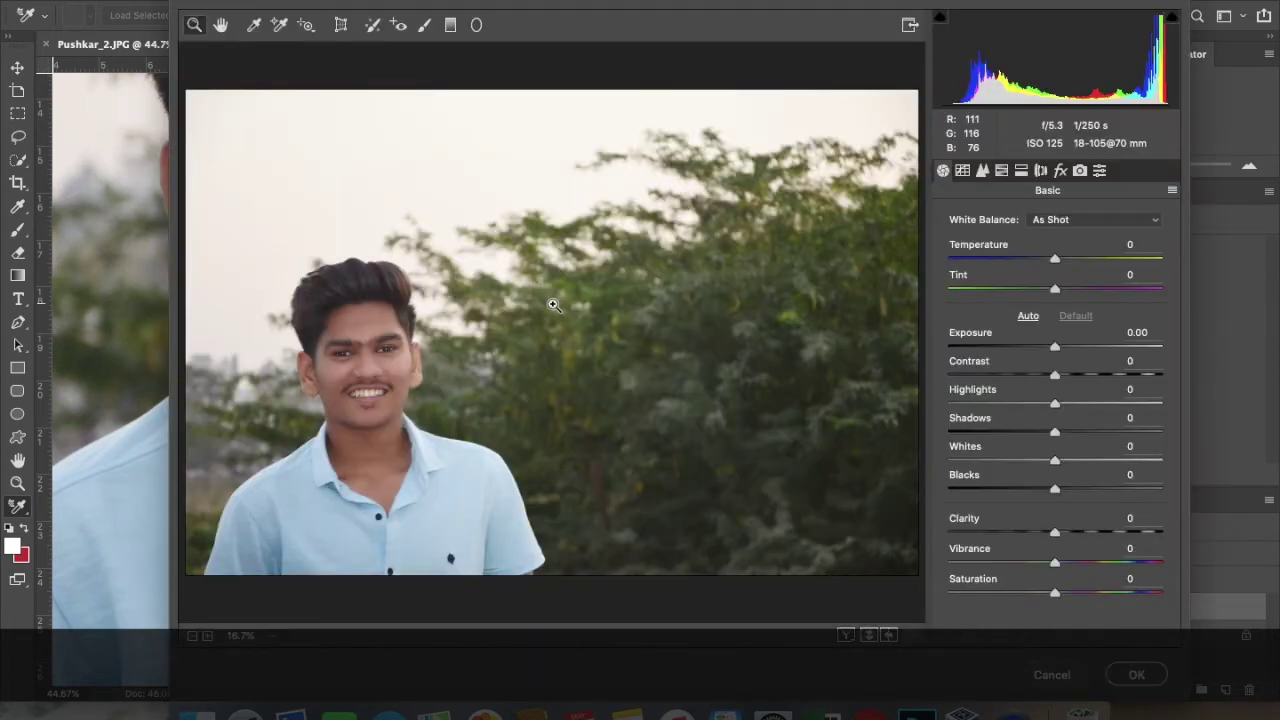
- In Camera Raw, apply Auto white balance and Auto tone, then lower Exposure to -0.55
click(1058, 225)
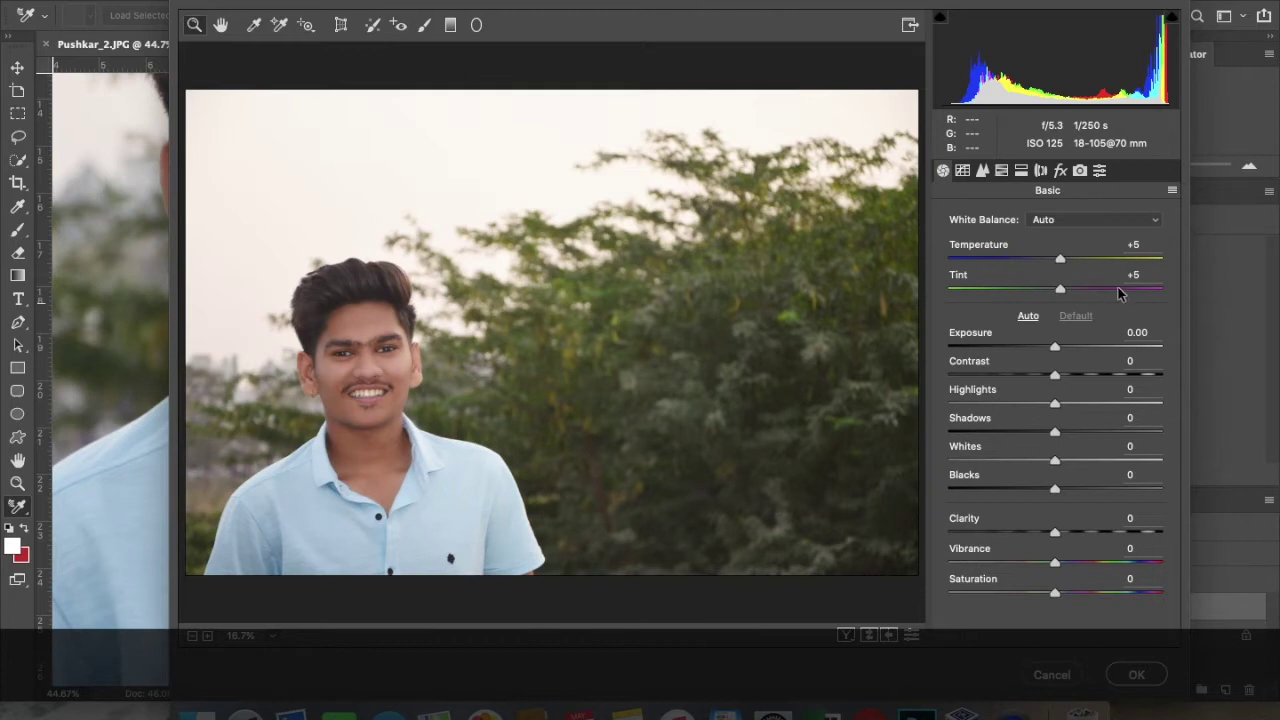
click(1028, 316)
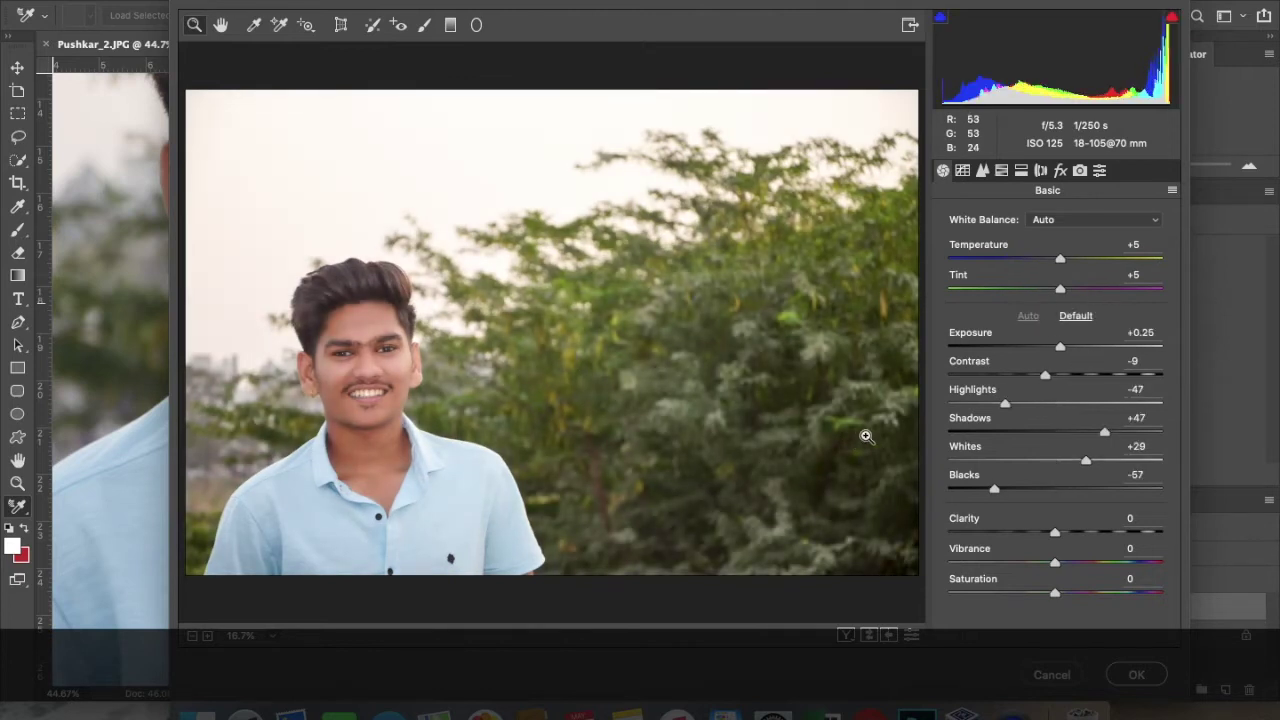
drag(1045, 375, 1094, 376)
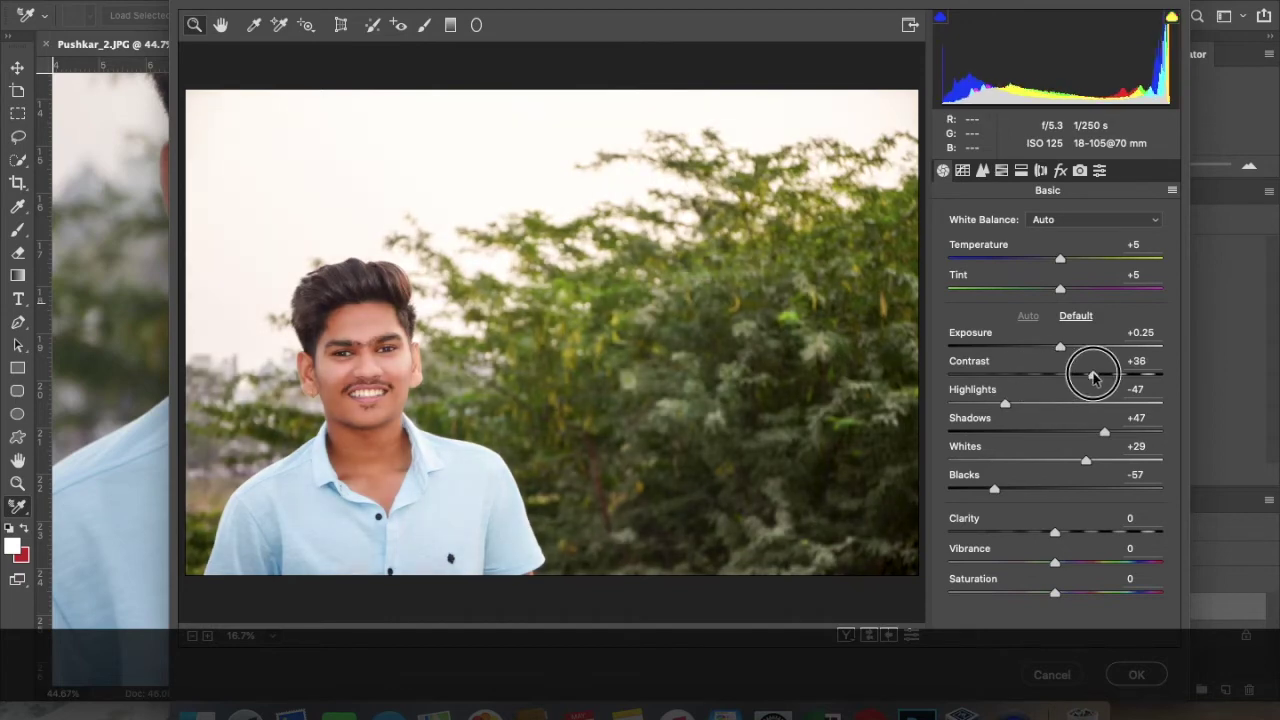
drag(1094, 376, 1040, 350)
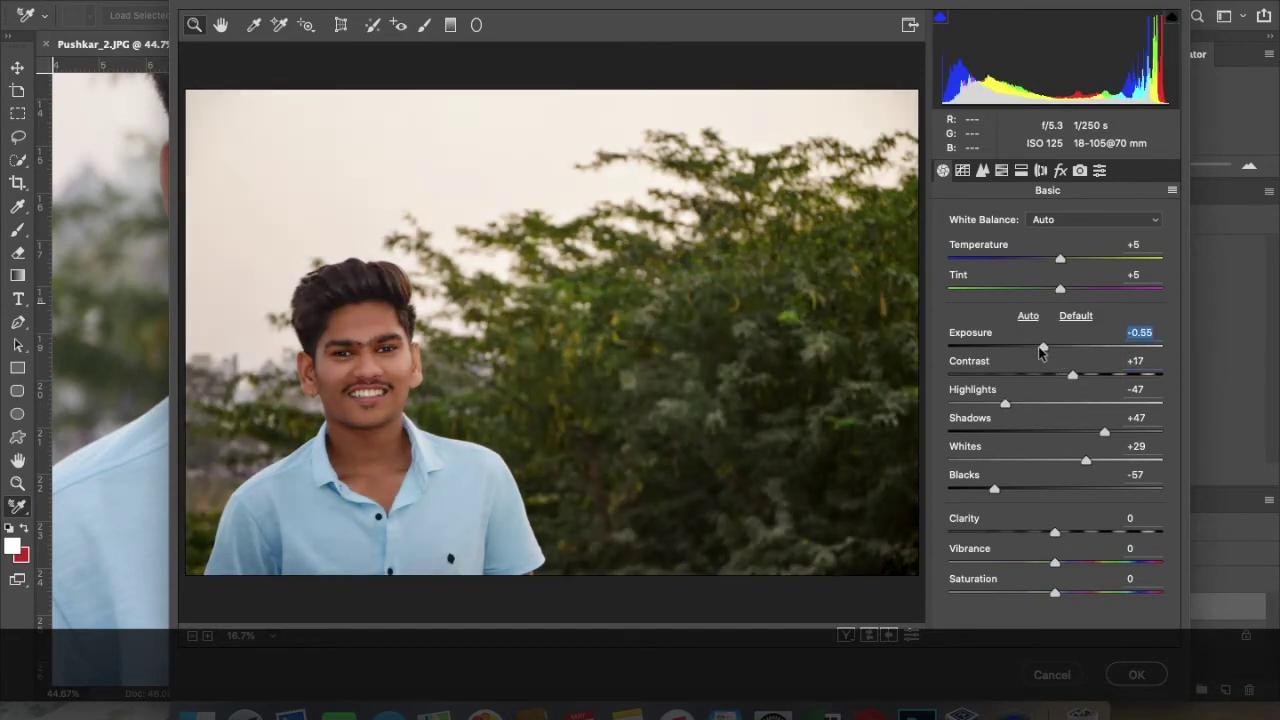
- Set Highlights +100, Contrast +25, Shadows +40 and Blacks +38
mouse_move(1006, 405)
mouse_down()
mouse_move(1086, 401)
mouse_move(957, 405)
mouse_move(1197, 391)
mouse_up()
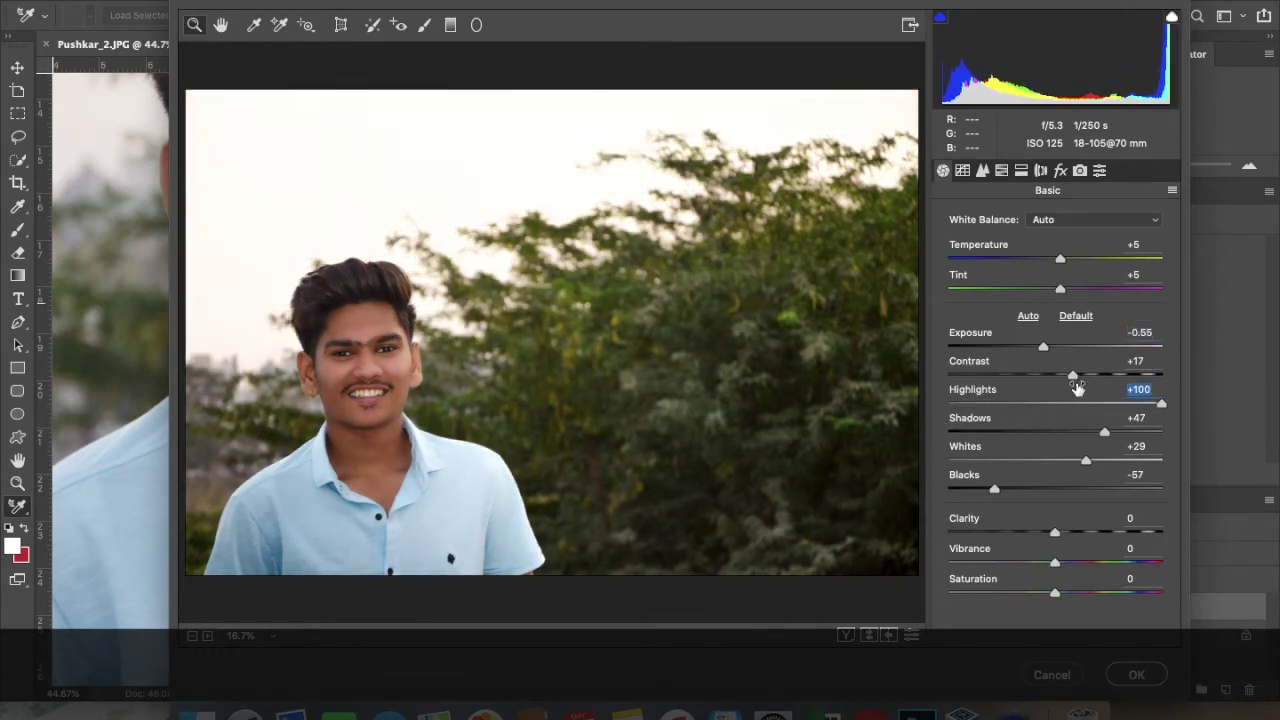
mouse_move(1080, 377)
mouse_down()
mouse_move(986, 377)
mouse_move(1081, 375)
mouse_up()
mouse_move(1104, 435)
mouse_down()
mouse_move(1020, 434)
mouse_move(1097, 440)
mouse_move(1063, 460)
mouse_move(998, 462)
mouse_up()
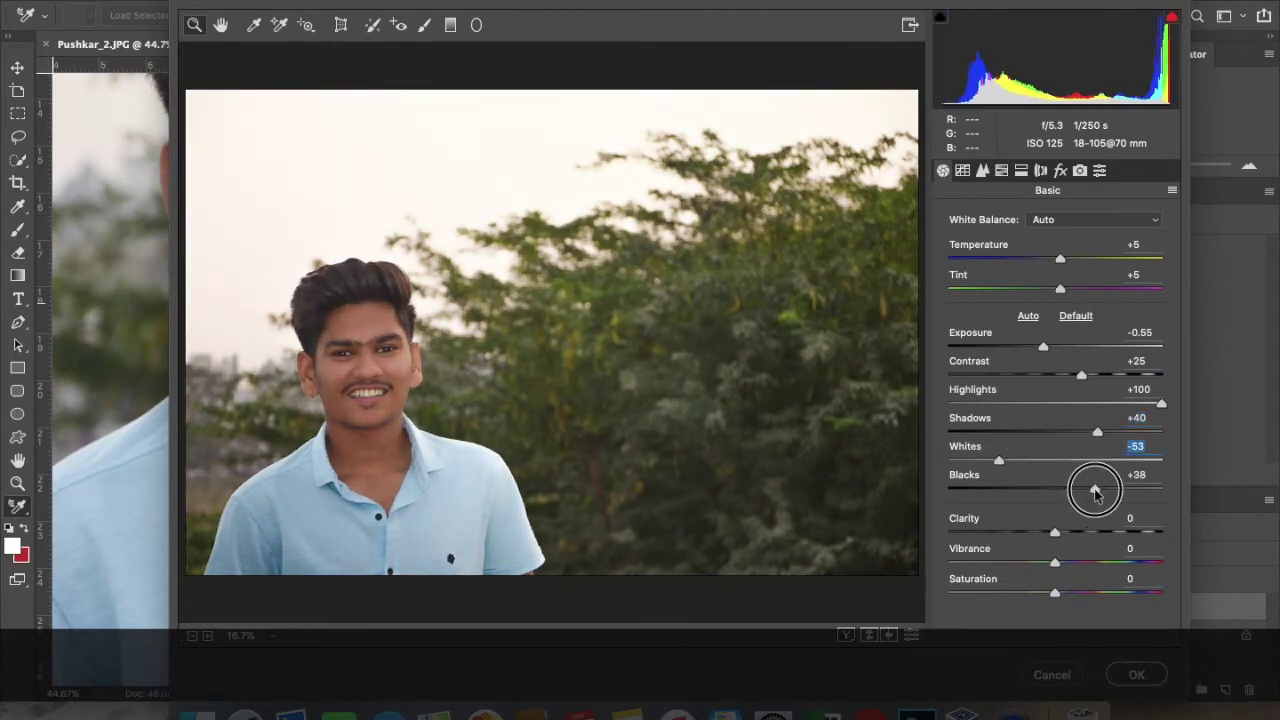
drag(1063, 490, 1080, 488)
click(982, 172)
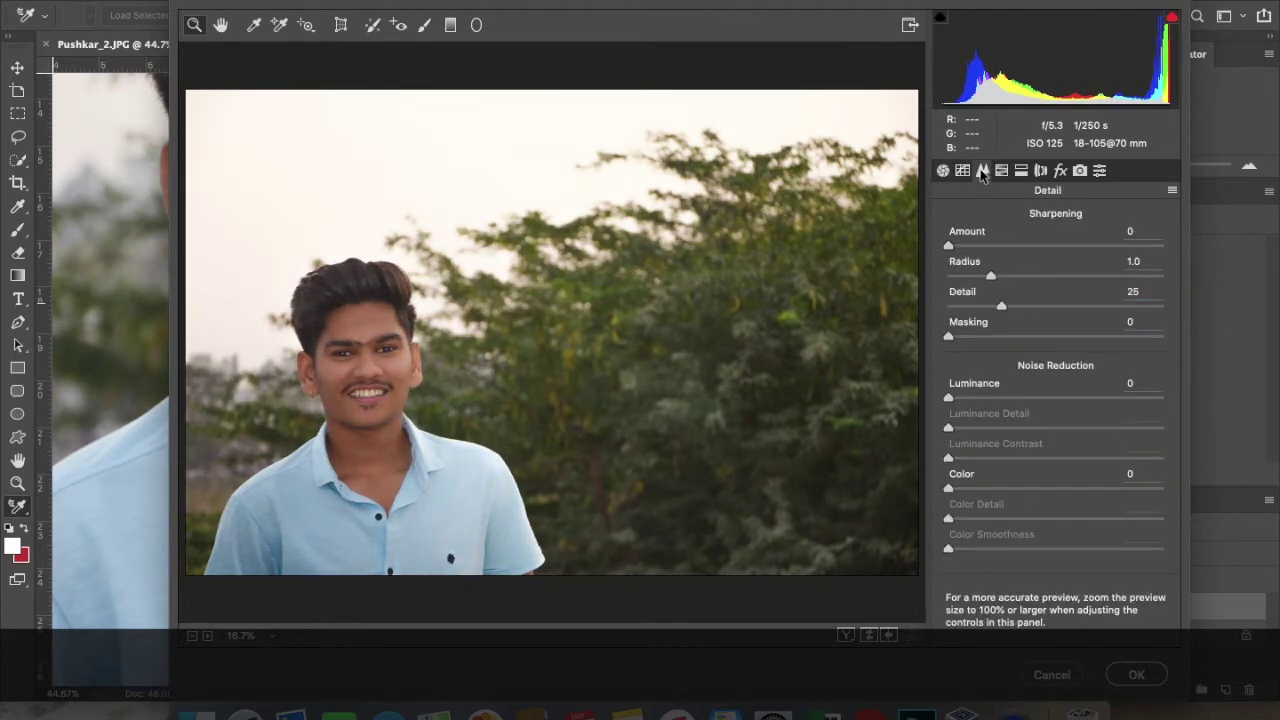
- Raise Reds luminance to +16 and Magentas to +38, then add two brightening tone-curve points
mouse_move(1052, 316)
mouse_down()
mouse_move(1063, 309)
mouse_move(1072, 342)
mouse_move(1085, 341)
mouse_up()
drag(1054, 524, 1096, 524)
click(961, 171)
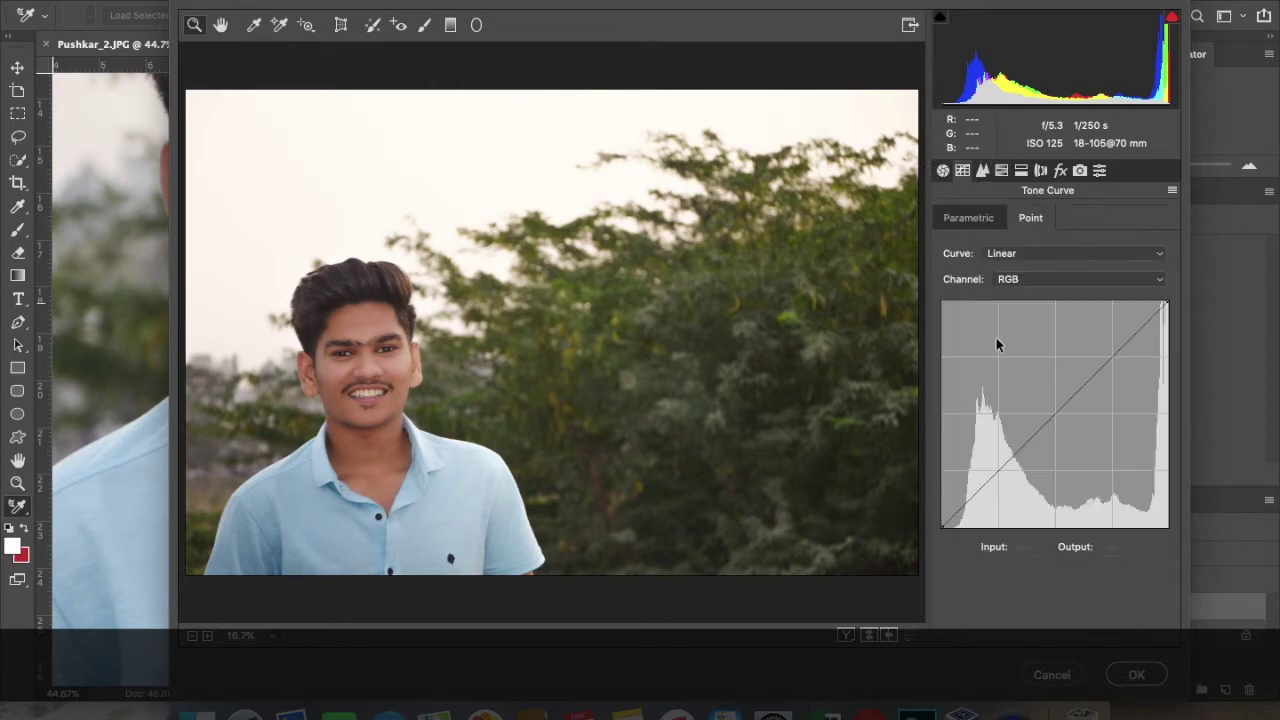
click(1040, 418)
mouse_move(1072, 384)
mouse_down()
mouse_move(1071, 366)
mouse_move(1080, 380)
mouse_up()
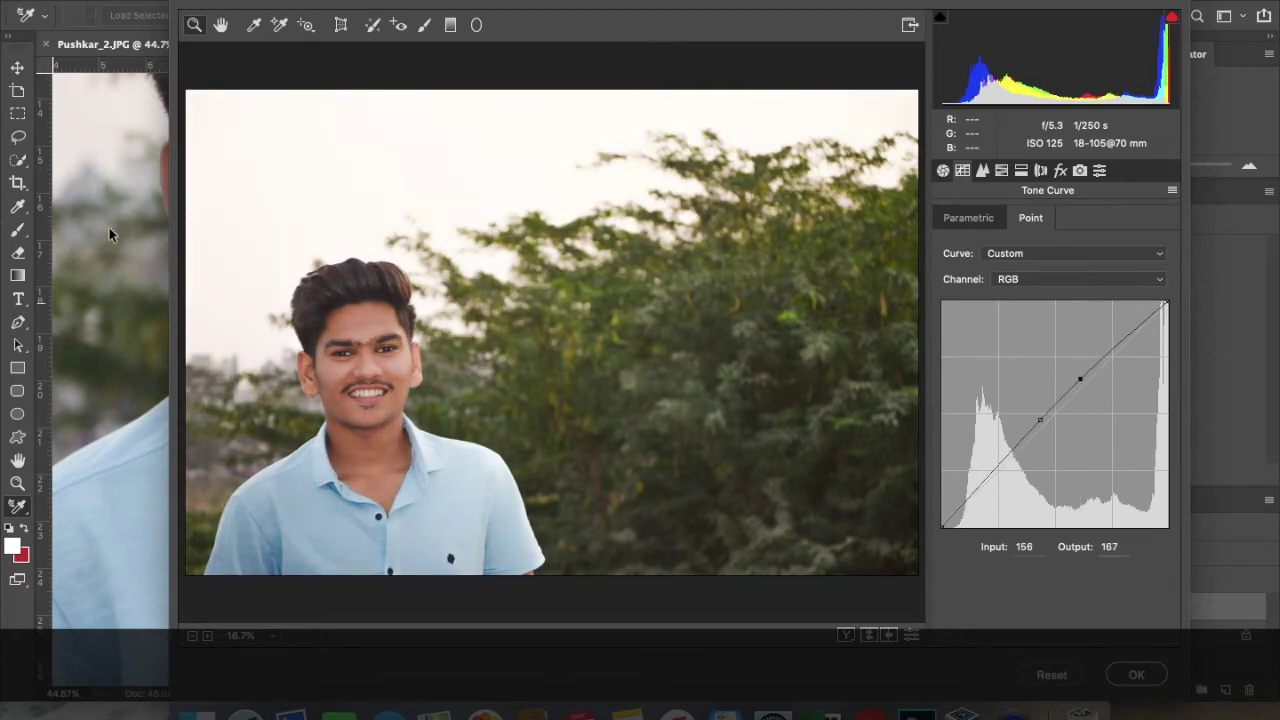
- Add and fine-tune a midtone point on the point tone curve
scroll(265, 343, up, 3)
scroll(342, 396, up, 1)
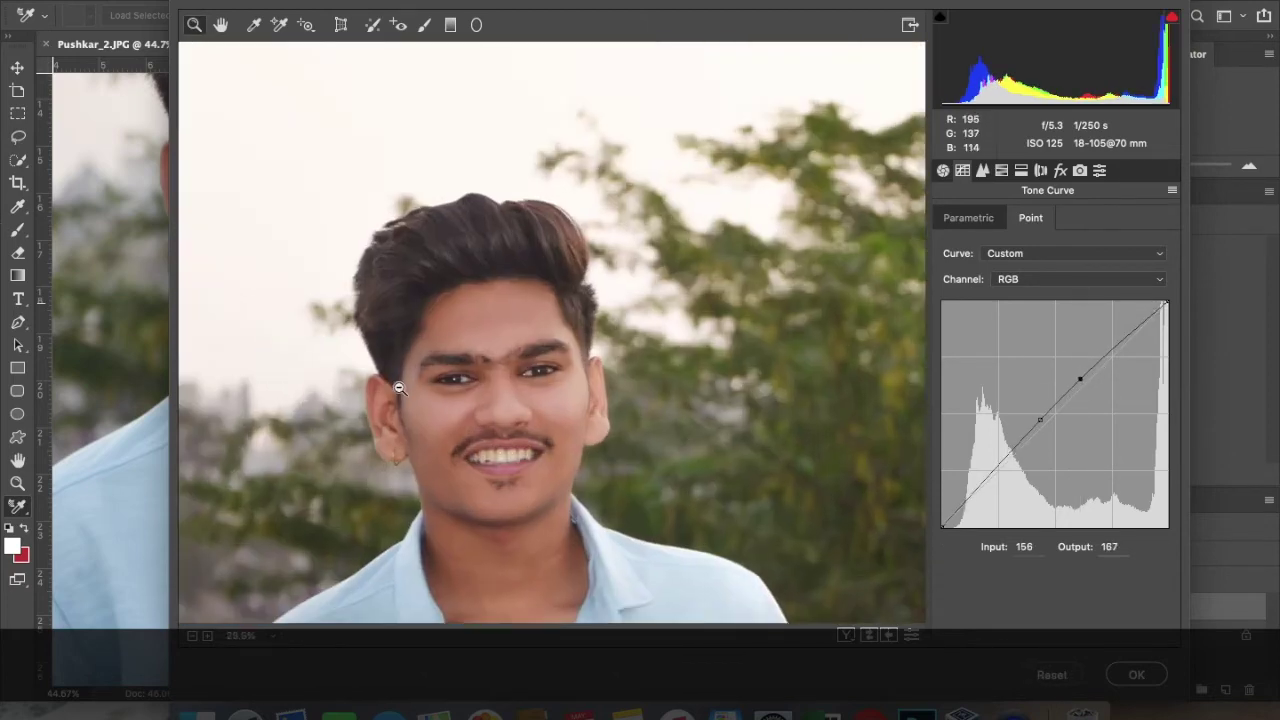
scroll(380, 385, up, 2)
scroll(412, 380, up, 1)
scroll(420, 378, up, 1)
scroll(425, 377, up, 1)
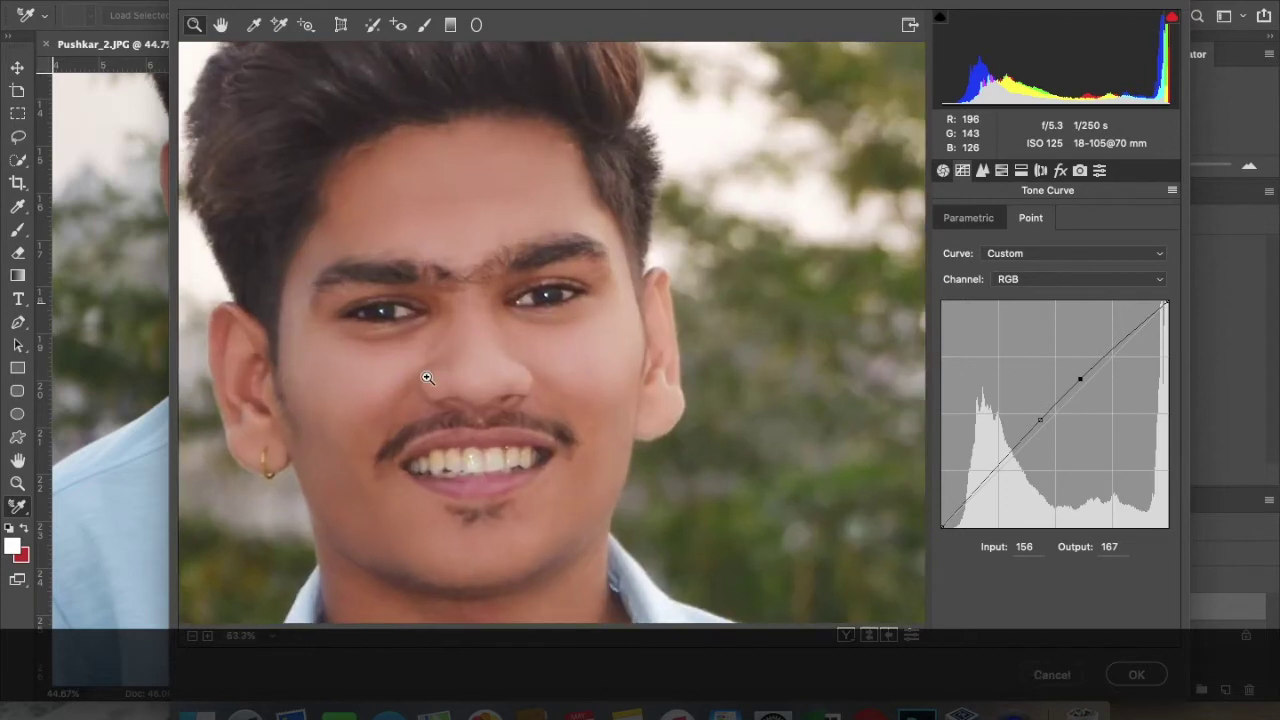
scroll(450, 380, down, 1)
drag(1054, 401, 1058, 406)
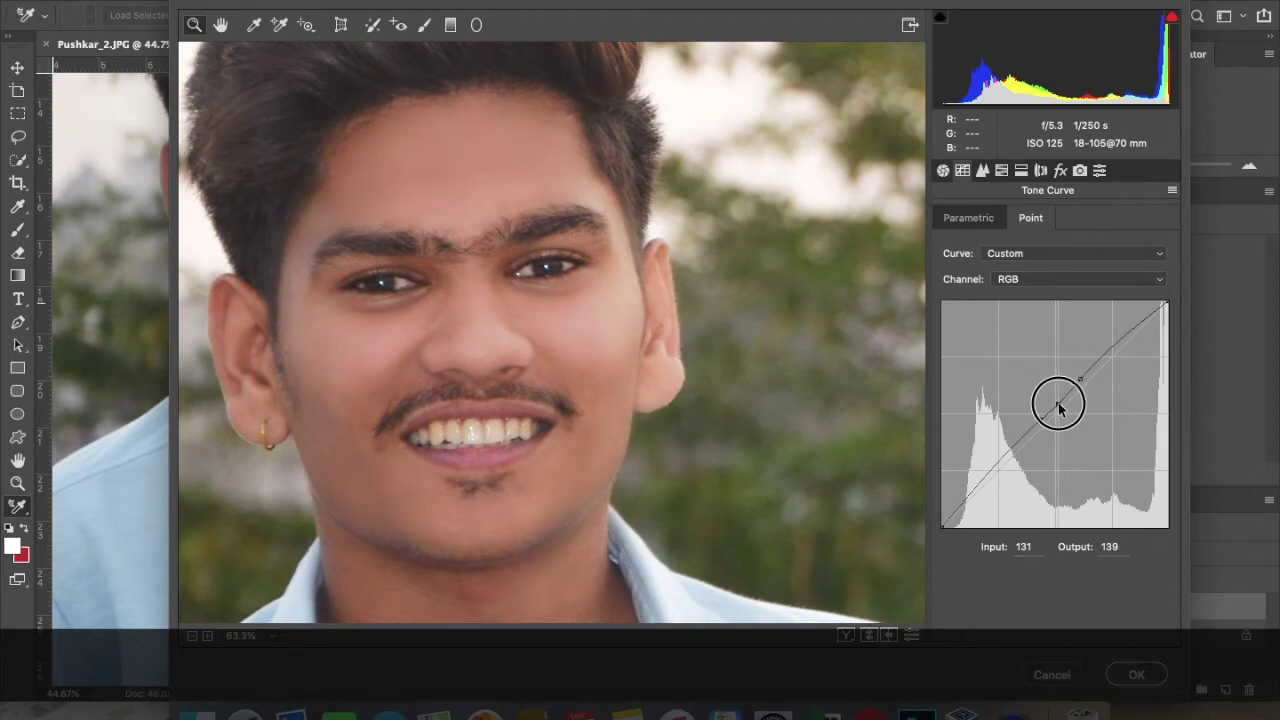
drag(1058, 406, 1060, 405)
- Zoom the Camera Raw preview out and in to check the face and shirt
alt+click(524, 280)
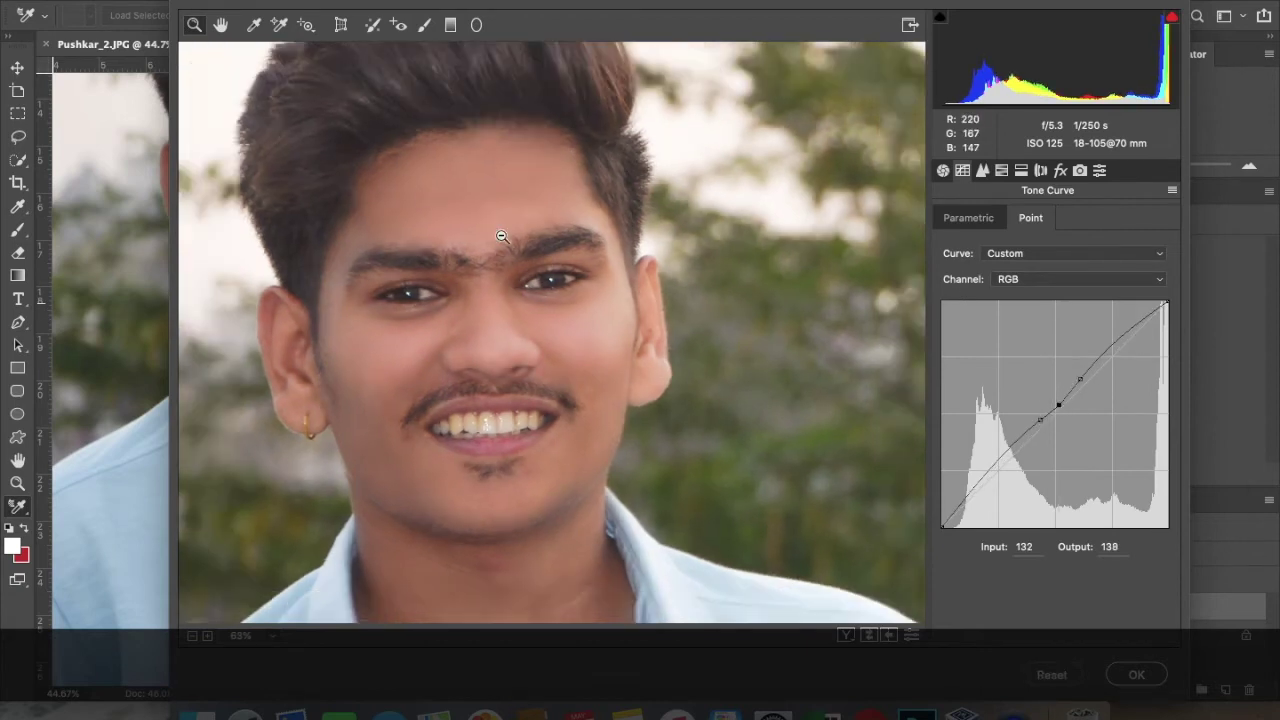
alt+click(544, 330)
alt+click(600, 300)
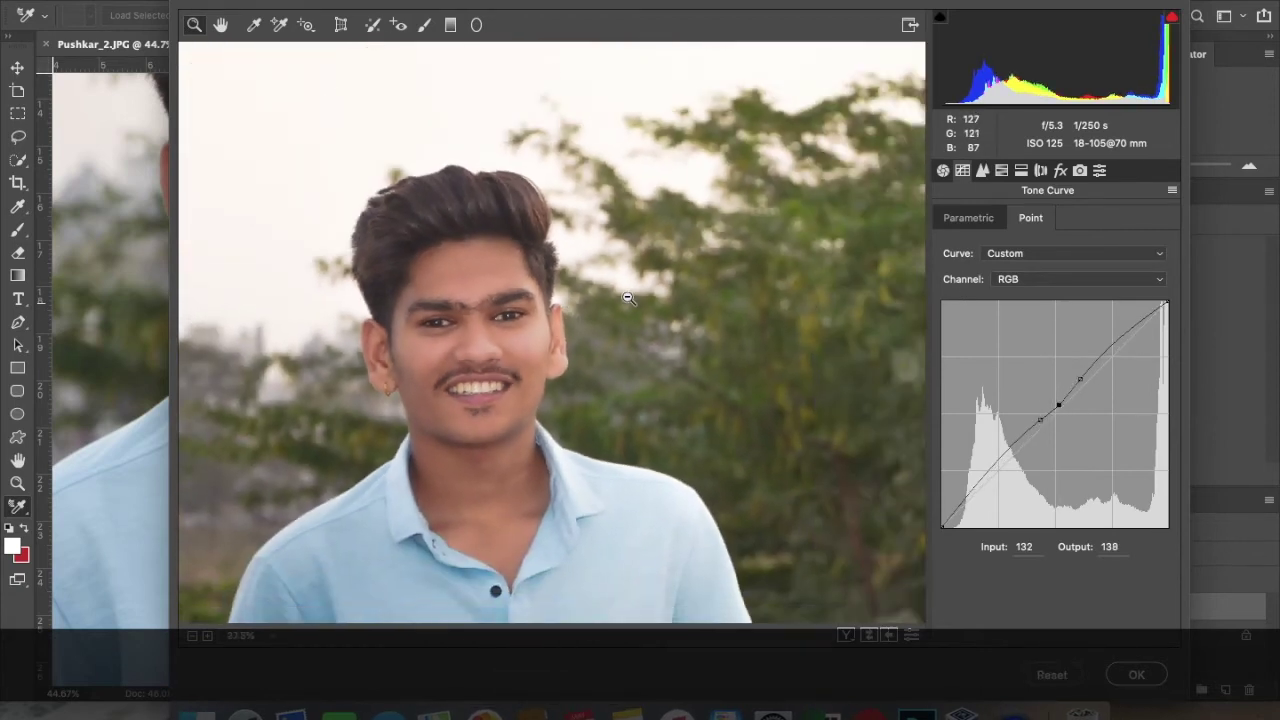
alt+click(605, 305)
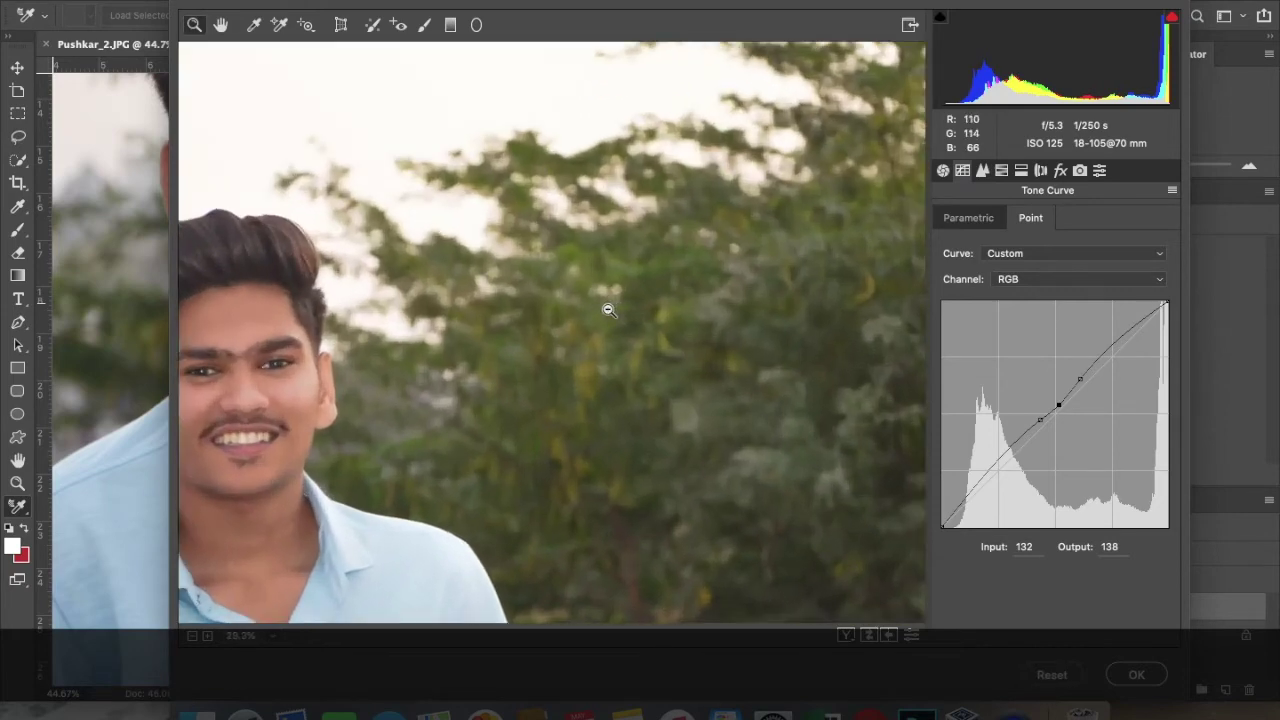
click(524, 333)
click(546, 340)
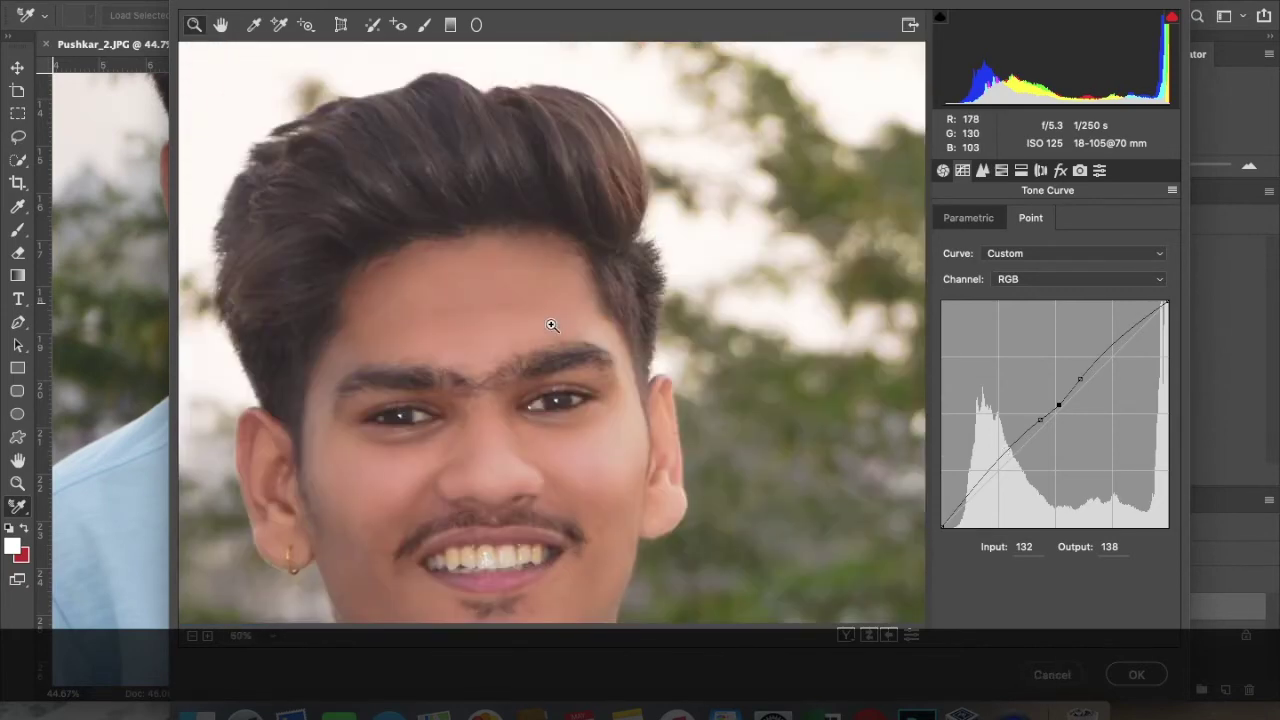
alt+click(551, 325)
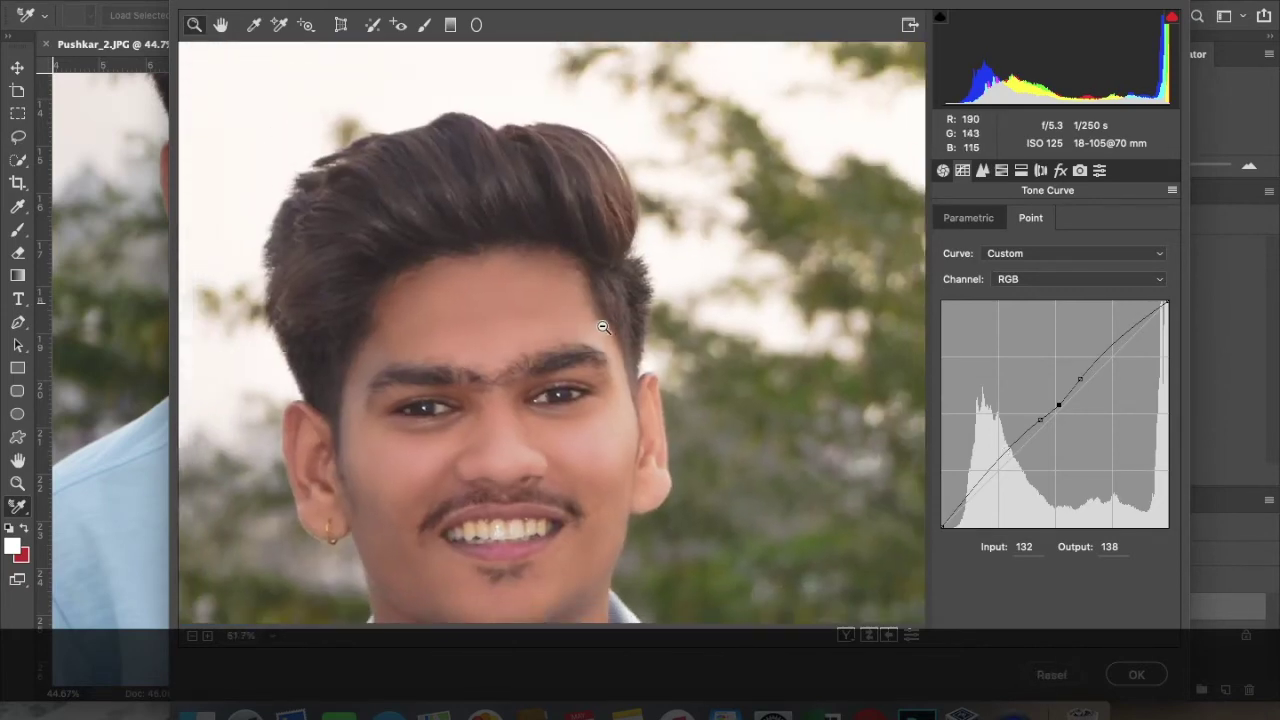
scroll(748, 360, down, 5)
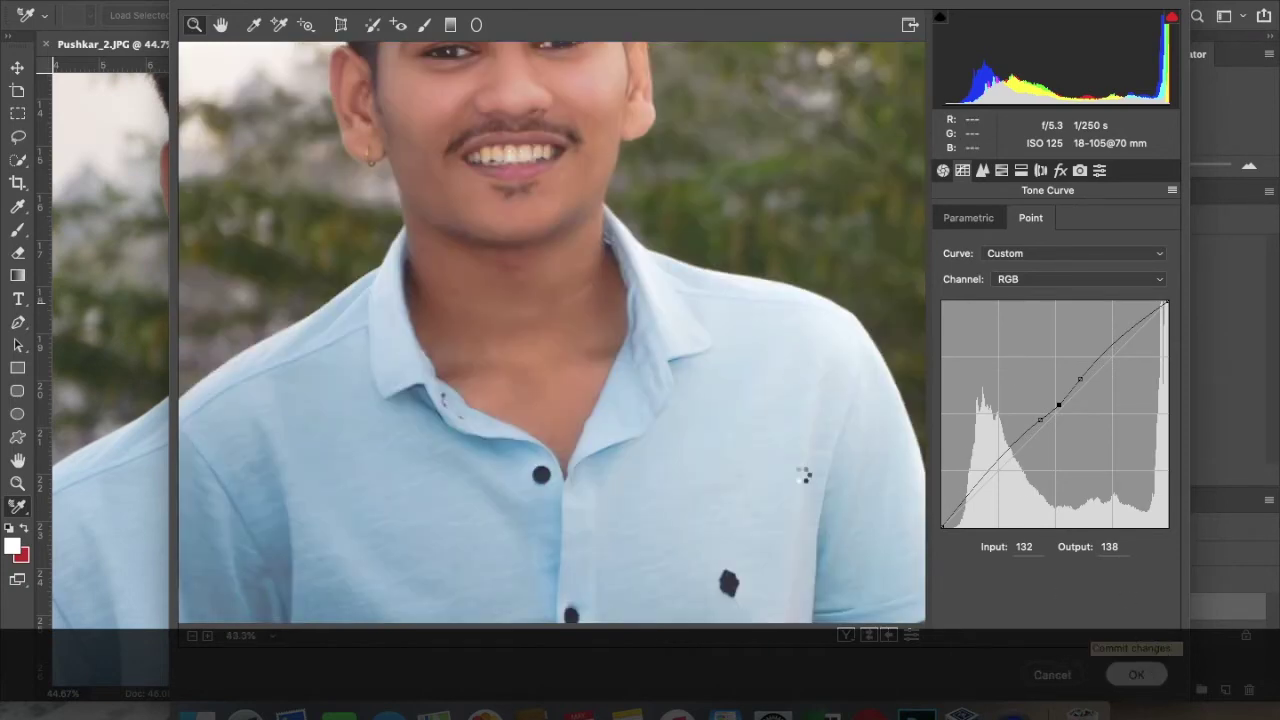
scroll(477, 361, down, 5)
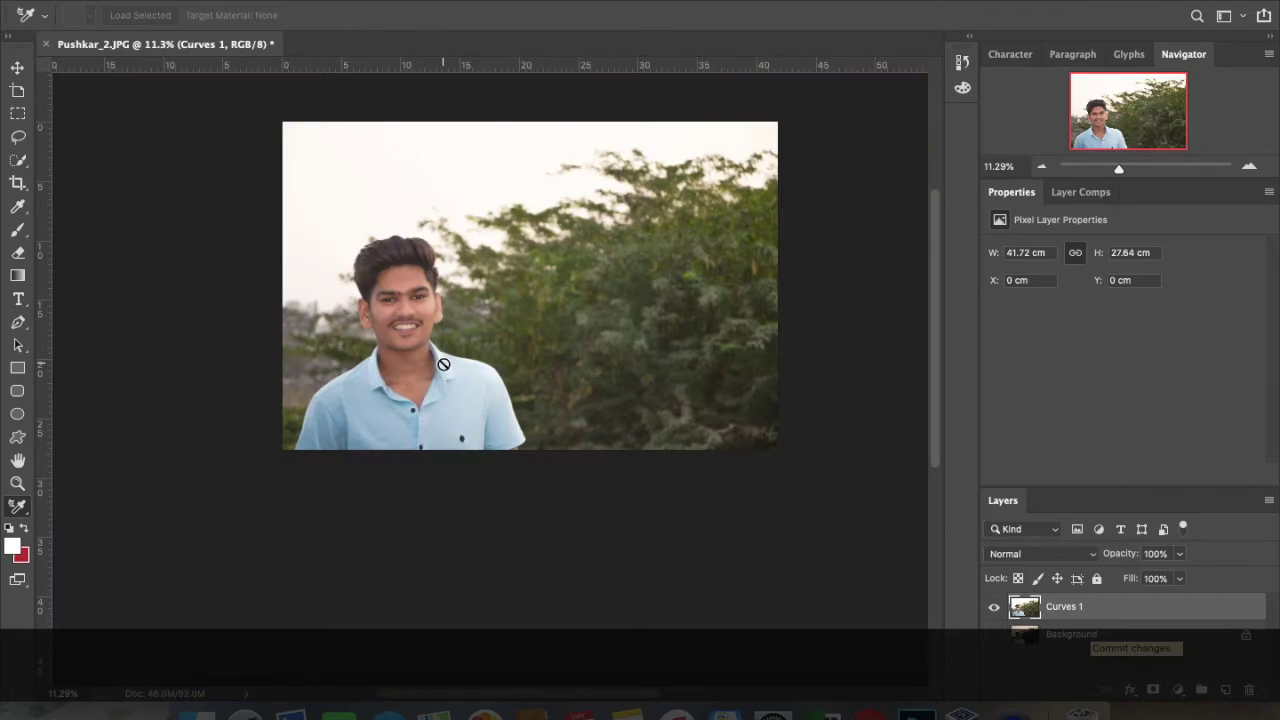
- Rename the Curves 1 layer to Model and confirm the RAW layer name
scroll(443, 363, up, 10)
scroll(433, 363, down, 5)
scroll(433, 363, down, 2)
scroll(371, 366, down, 3)
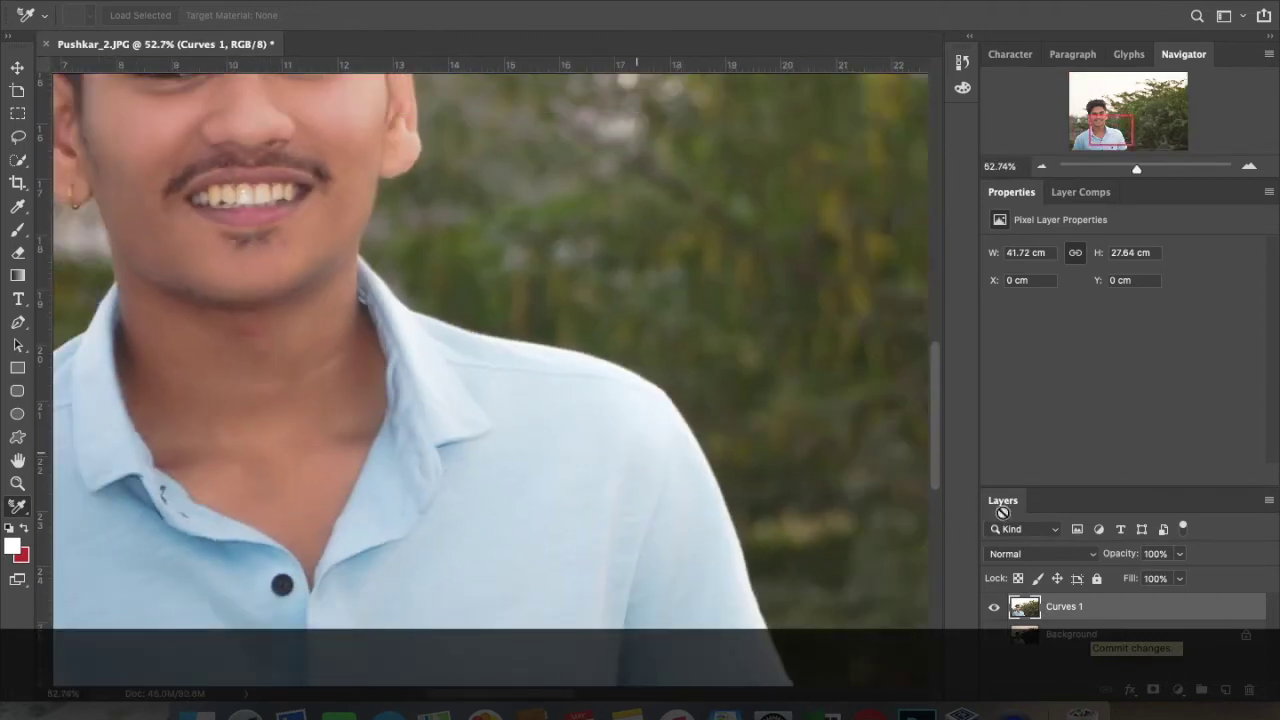
double_click(1064, 606)
key(Return)
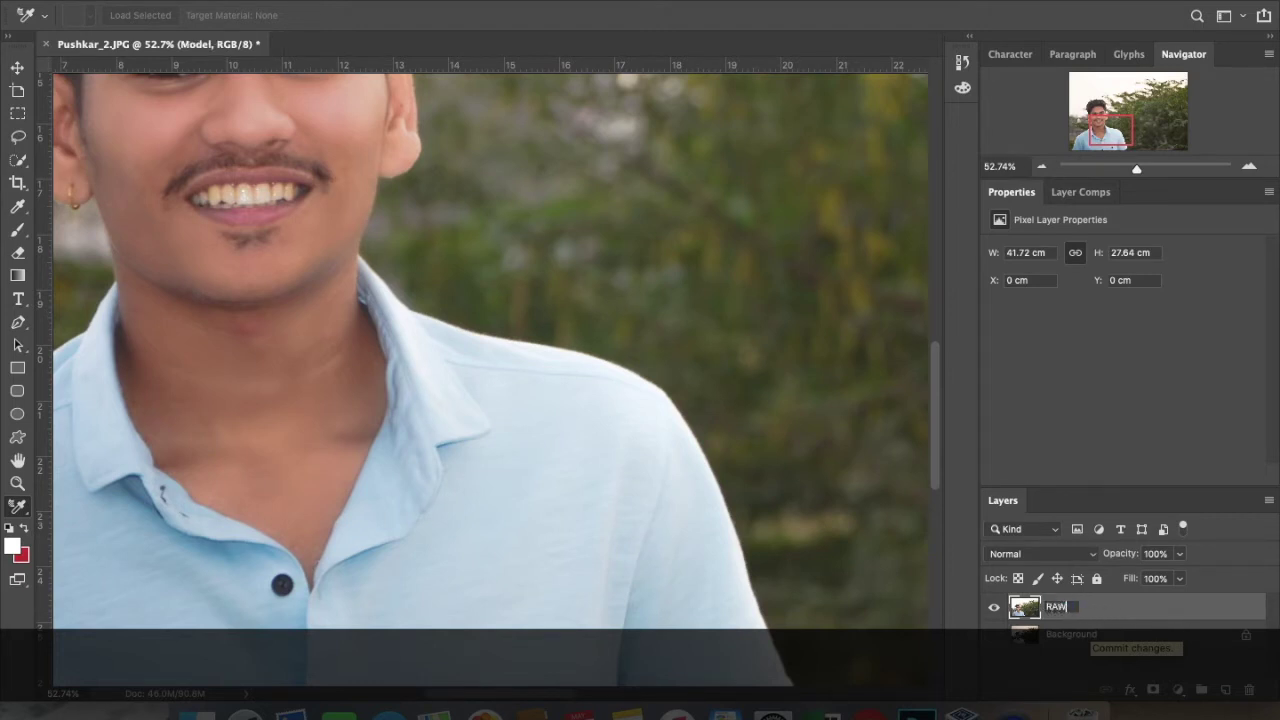
key(Return)
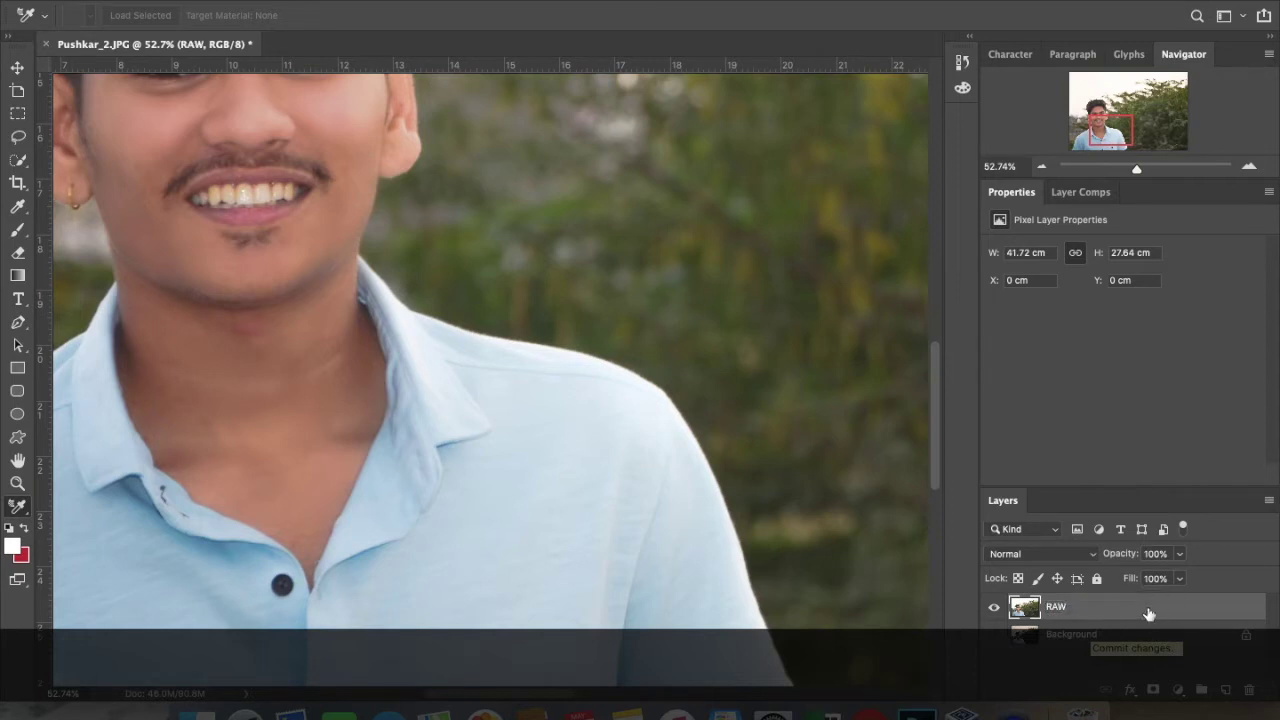
- Duplicate the RAW layer and name the copy Background
key(ctrl+j)
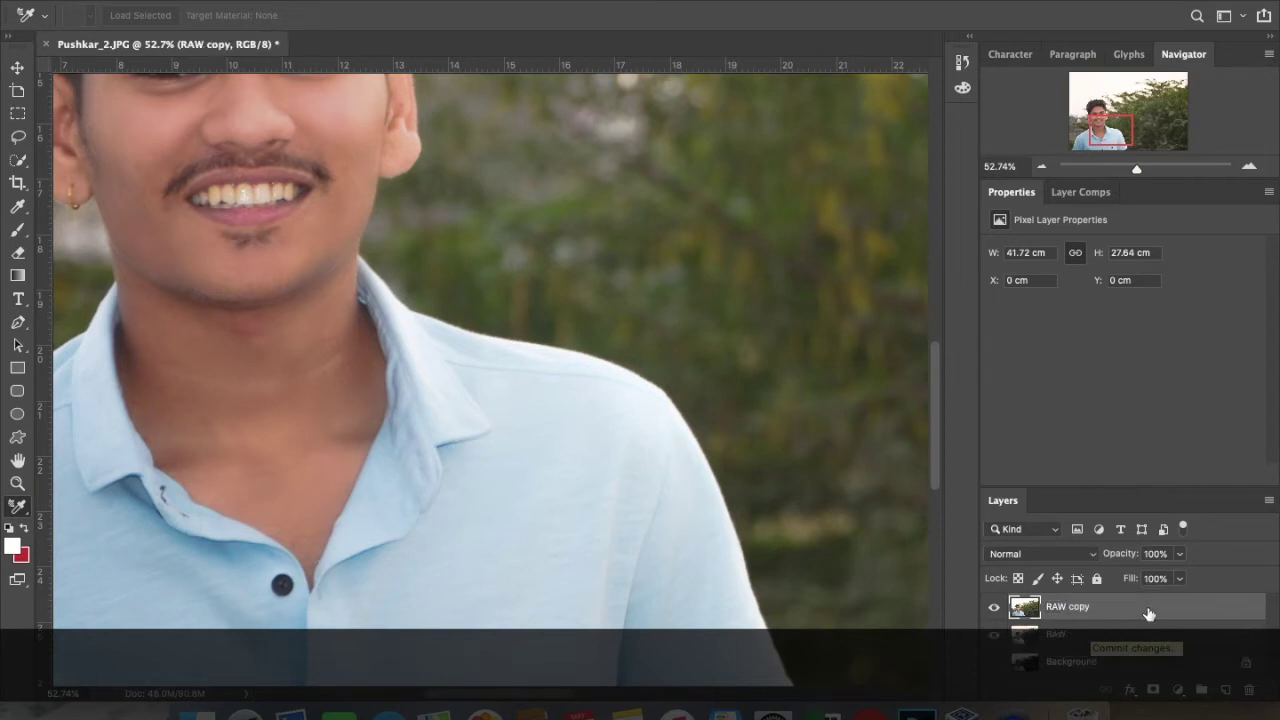
double_click(1066, 608)
text(Background)
key(Return)
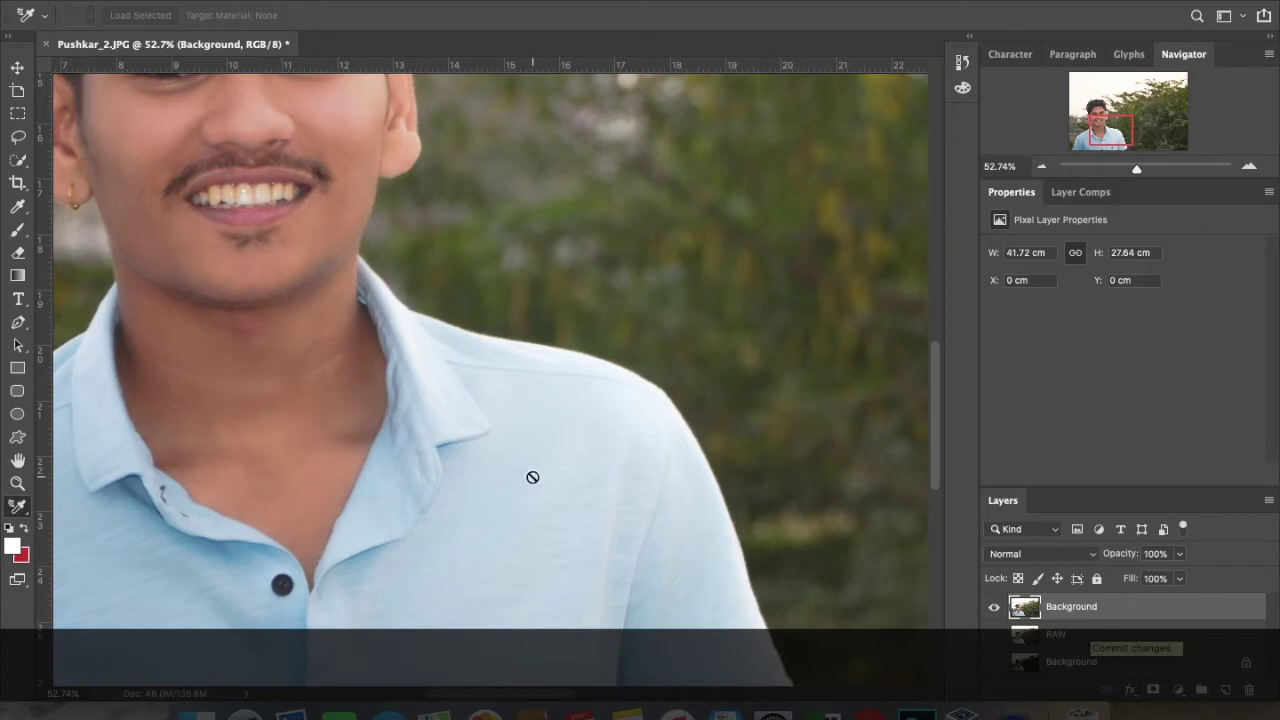
scroll(445, 451, down, 10)
scroll(394, 309, up, 1)
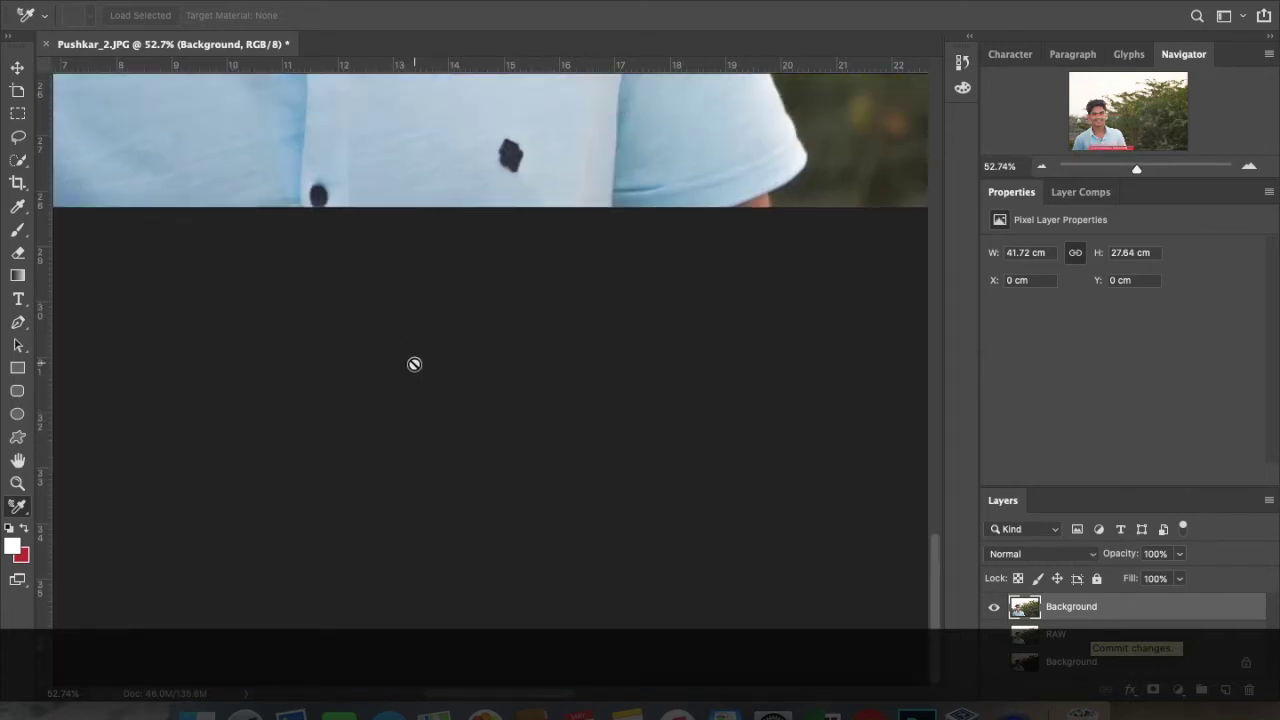
scroll(414, 363, up, 5)
scroll(377, 346, down, 1)
scroll(377, 342, down, 1)
alt+scroll(379, 347, down, 5)
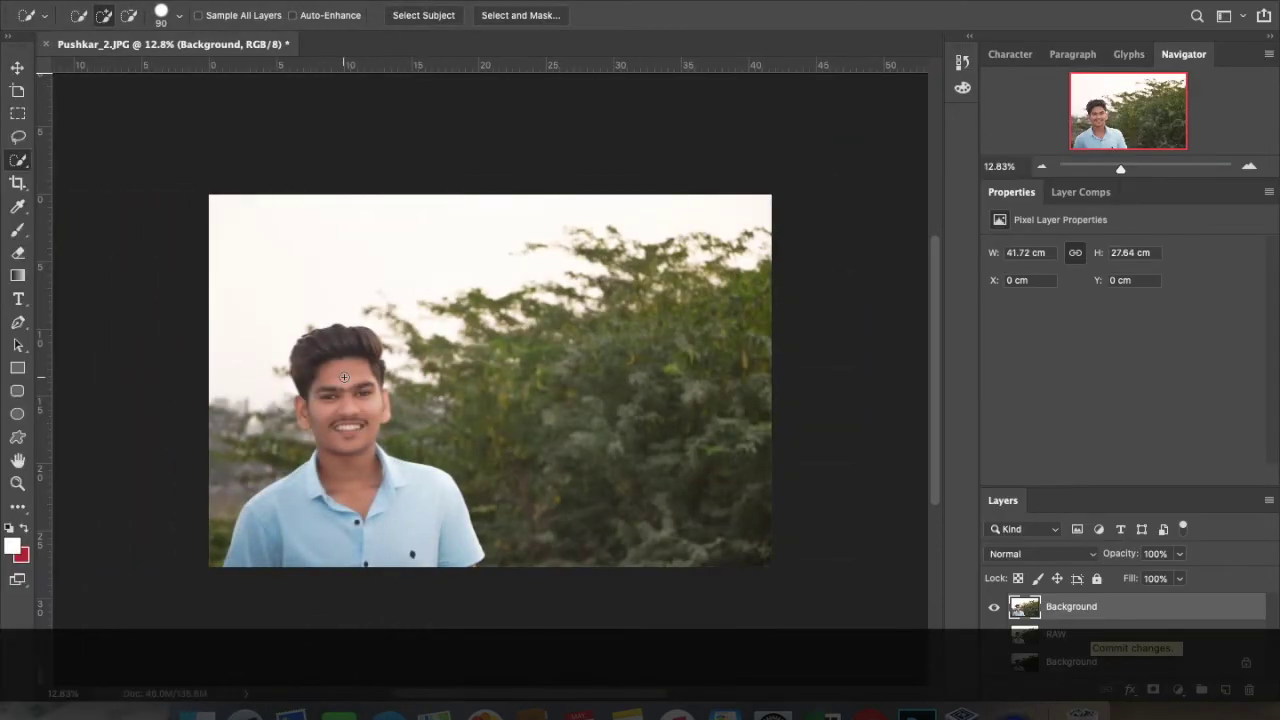
- Quick-select the man from his head down to his shirt
mouse_move(307, 346)
mouse_down()
mouse_move(343, 349)
mouse_move(371, 537)
mouse_move(409, 546)
mouse_move(268, 552)
mouse_up()
alt+scroll(268, 552, up, 3)
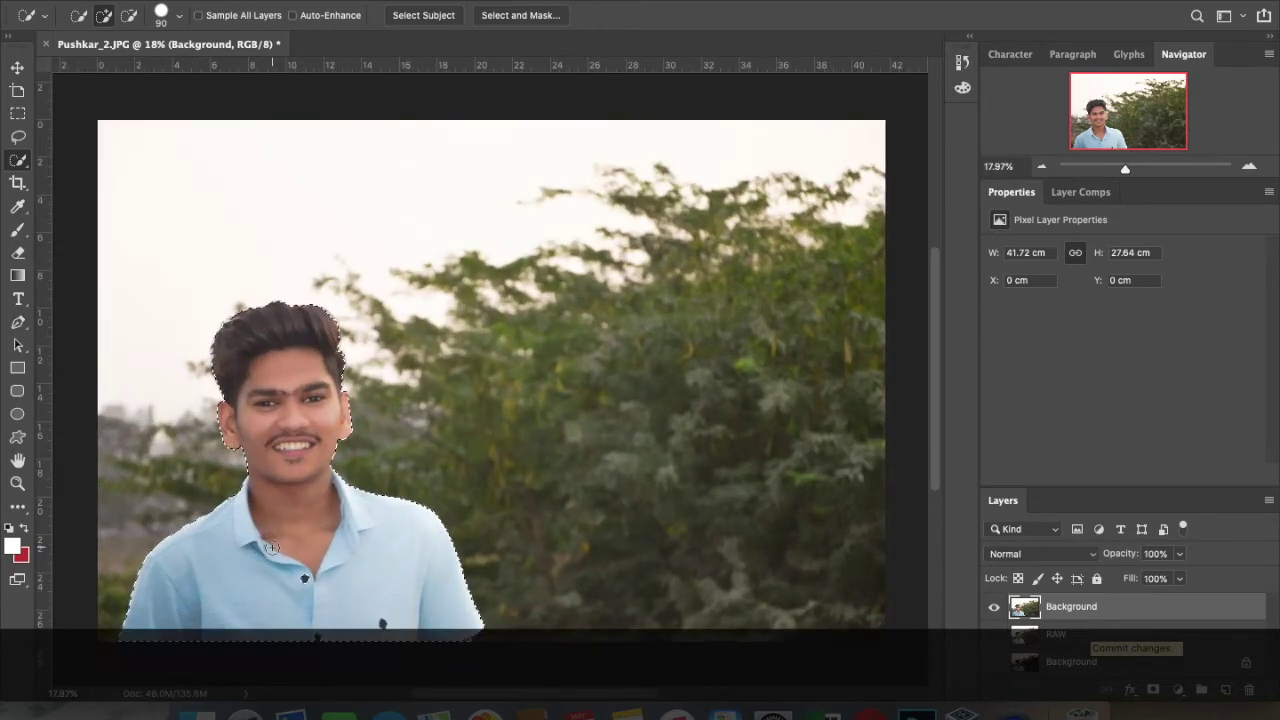
scroll(294, 440, up, 5)
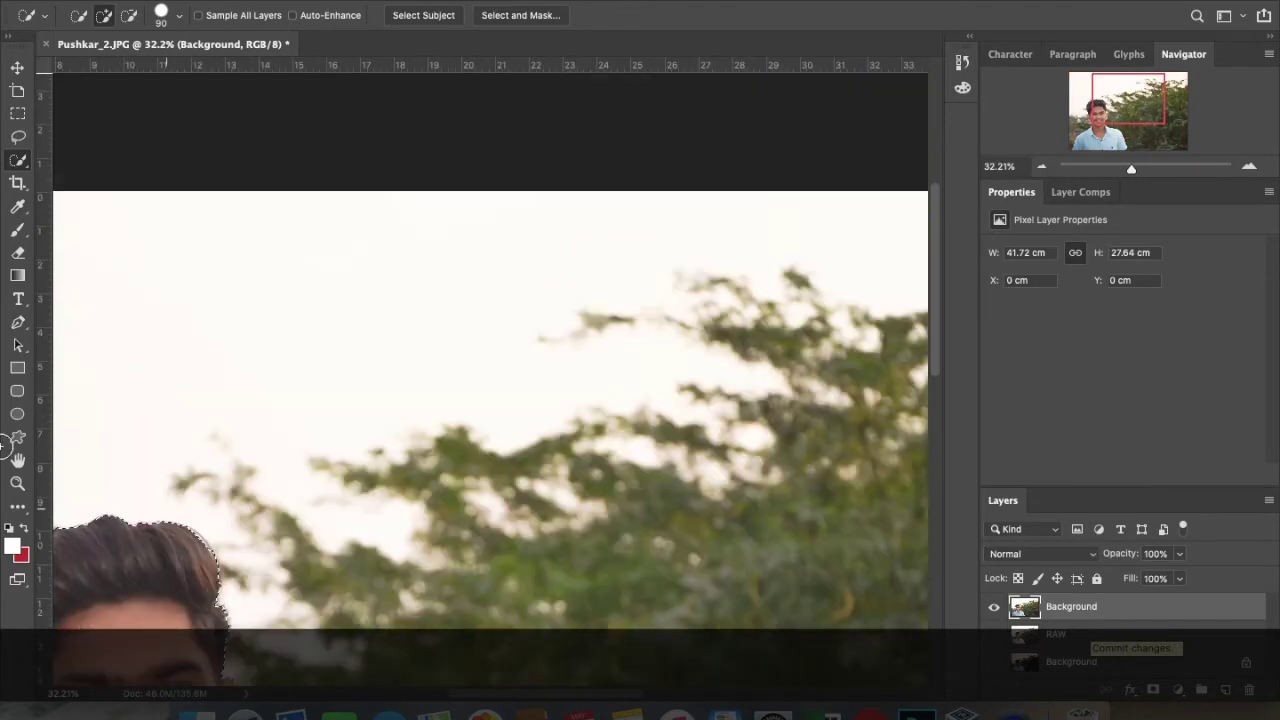
scroll(130, 460, down, 4)
scroll(129, 463, left, 4)
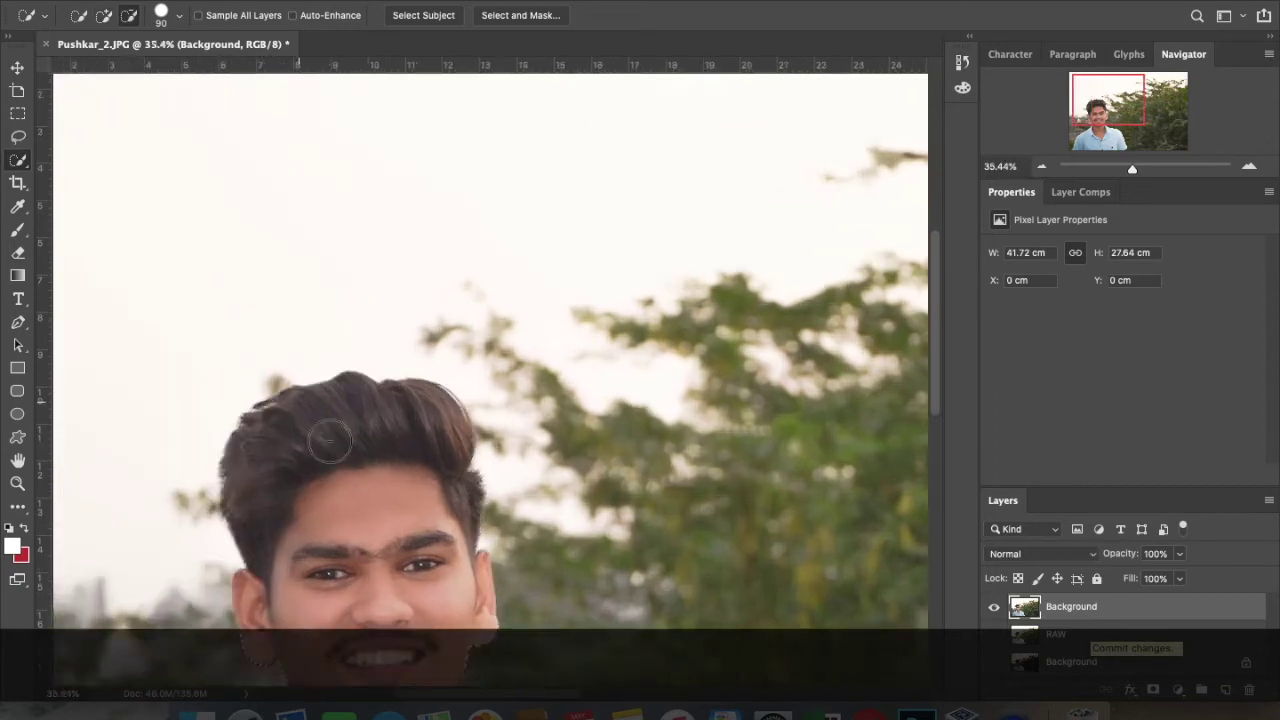
scroll(330, 440, up, 10)
alt+scroll(543, 429, down, 5)
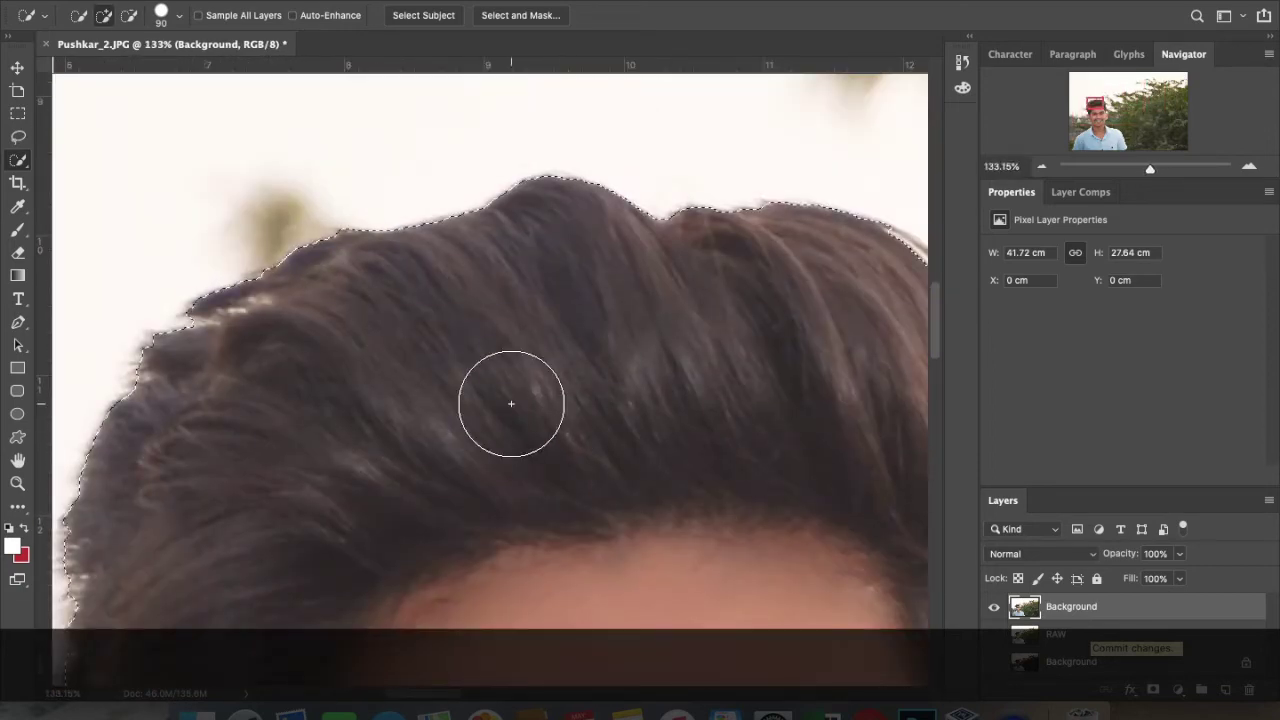
- Add the top of the hair, inspect the selection edges zoomed in, and open Select and Mask
drag(509, 403, 534, 412)
scroll(540, 408, down, 3)
scroll(570, 410, down, 2)
scroll(620, 406, right, 4)
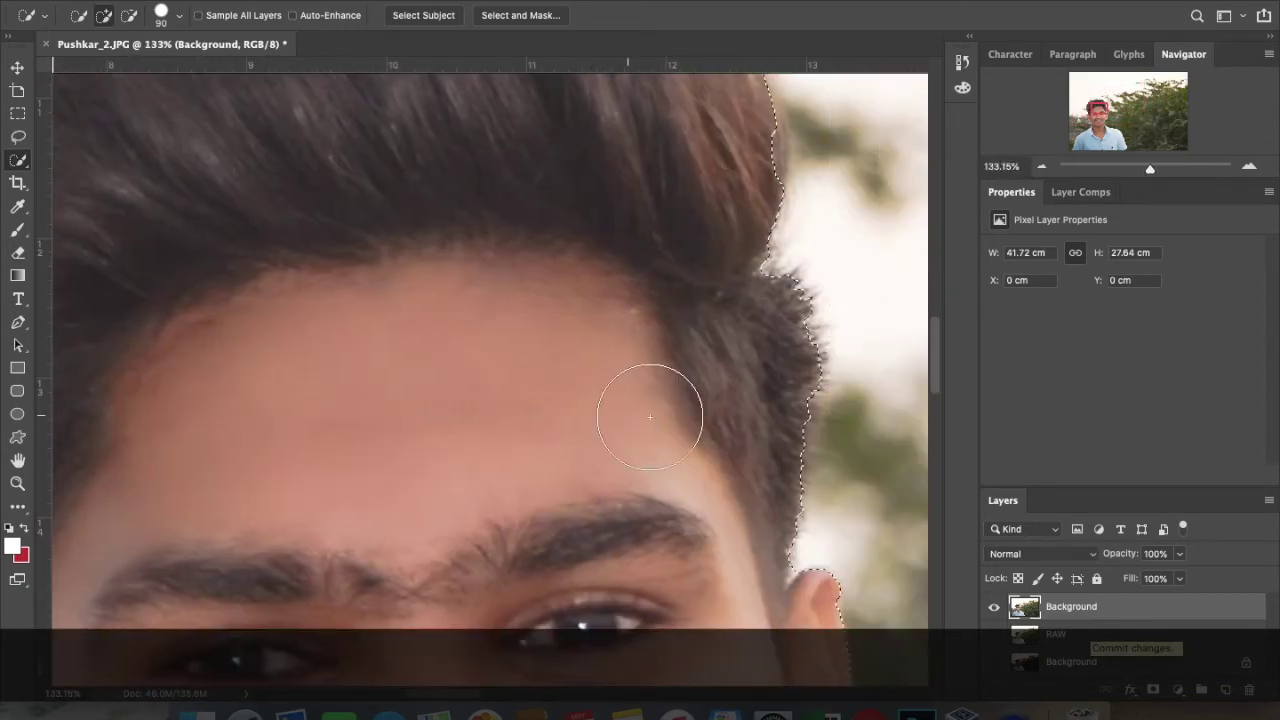
scroll(700, 430, down, 3)
scroll(766, 443, down, 3)
scroll(770, 440, down, 4)
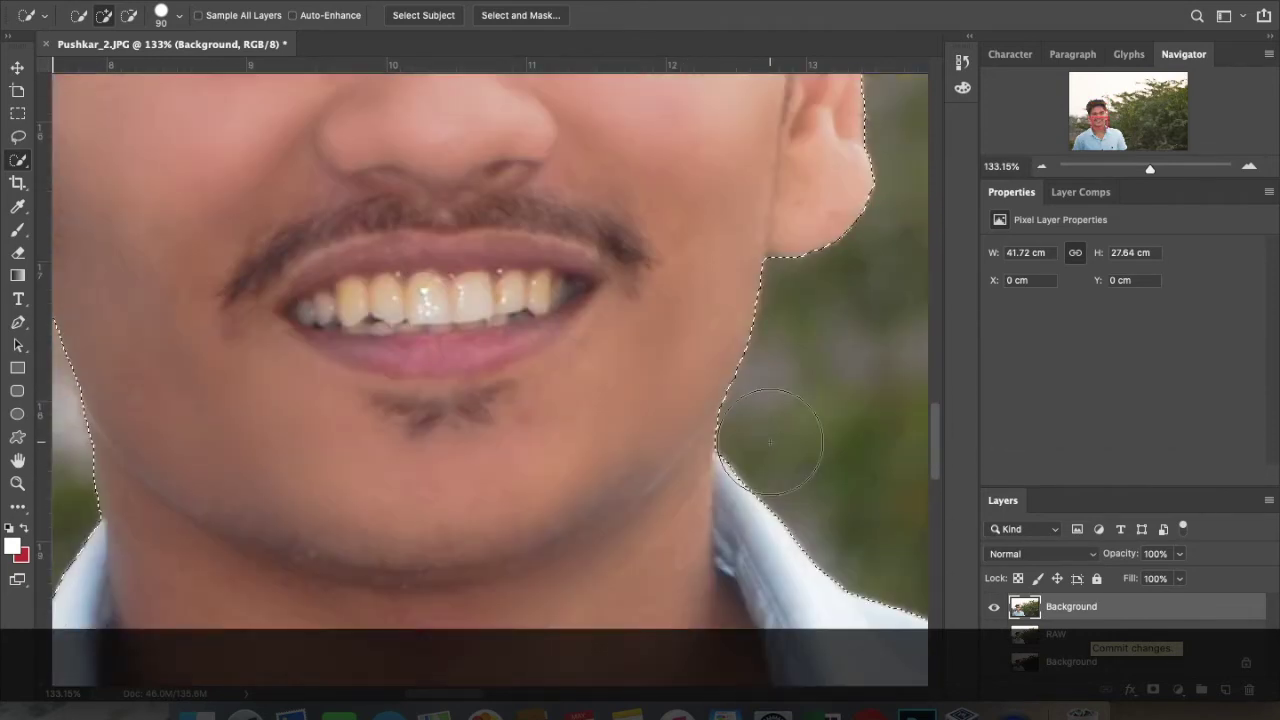
scroll(748, 440, down, 3)
scroll(749, 430, right, 3)
scroll(755, 440, down, 3)
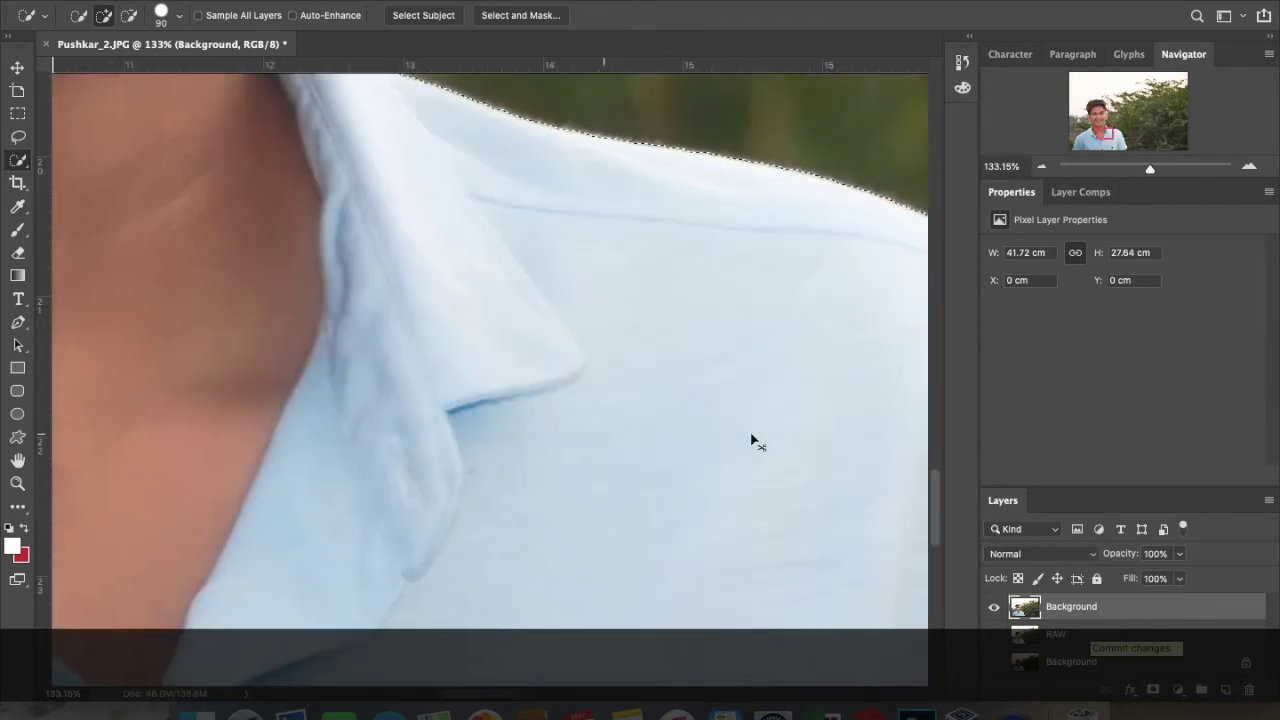
scroll(780, 455, right, 3)
scroll(671, 471, right, 3)
scroll(371, 471, up, 3)
scroll(371, 463, right, 3)
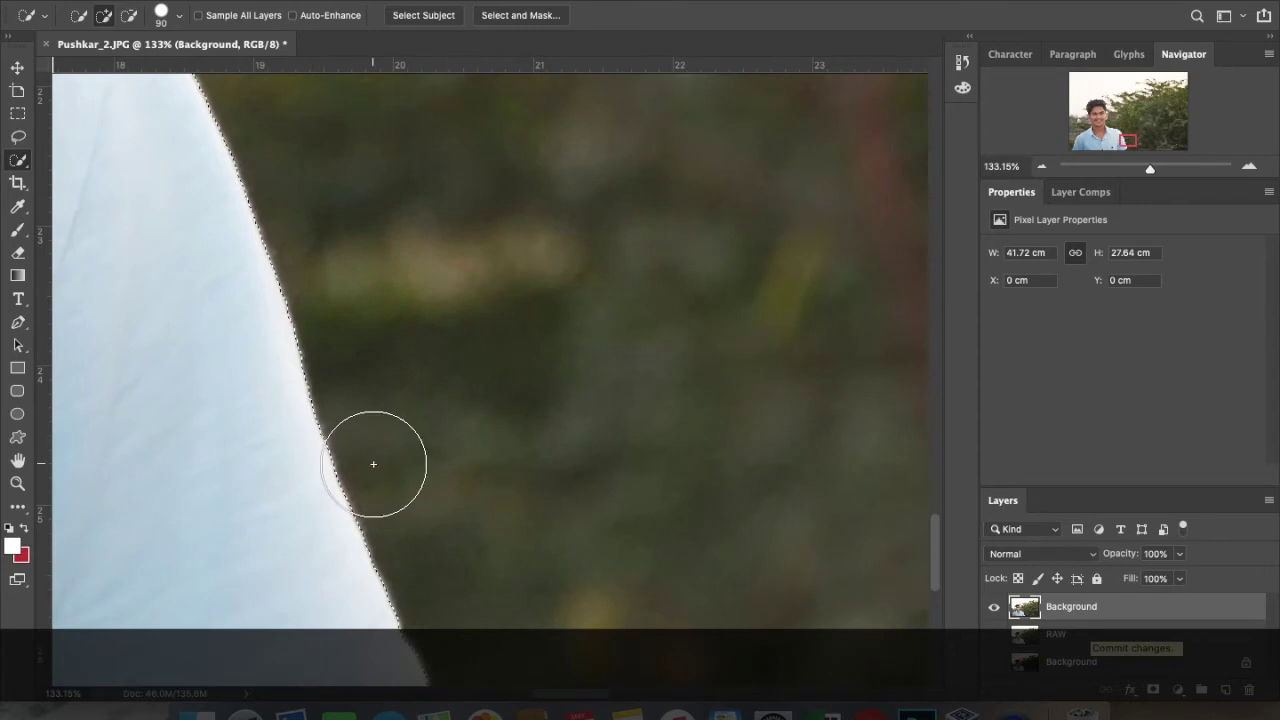
scroll(371, 463, down, 10)
scroll(300, 458, right, 2)
scroll(450, 450, right, 5)
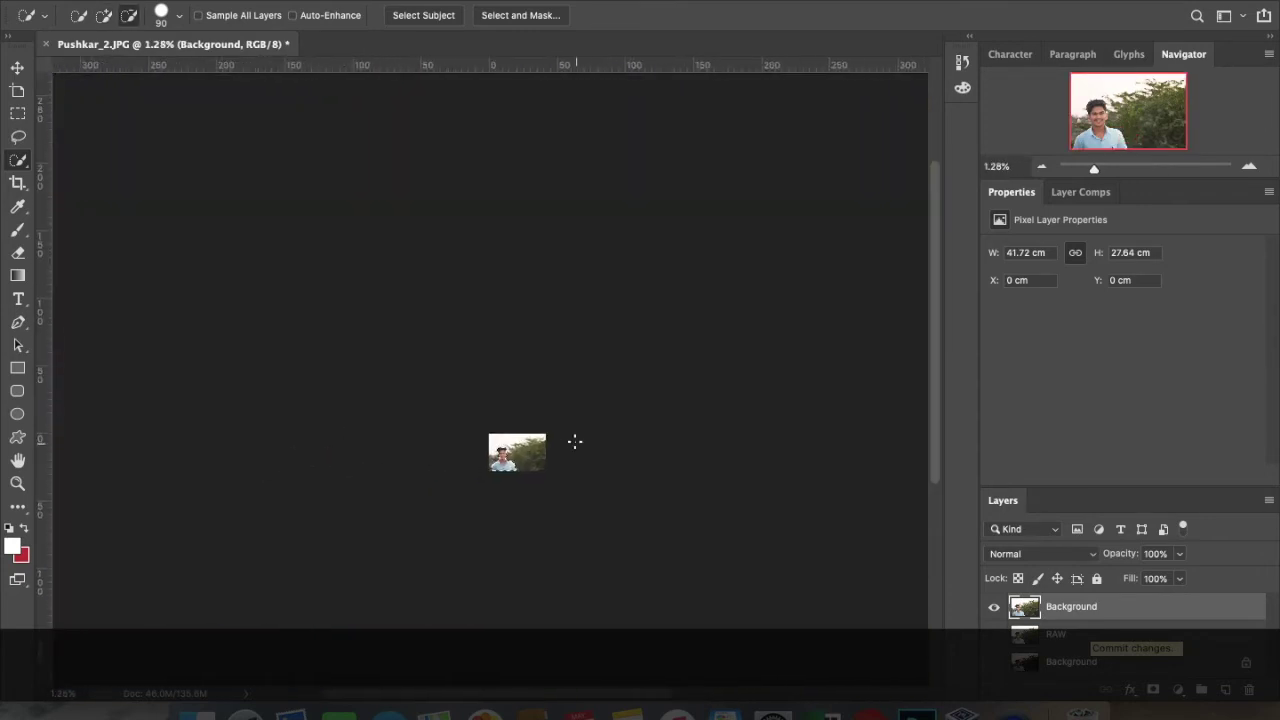
scroll(560, 450, up, 5)
scroll(540, 468, down, 3)
scroll(565, 460, down, 5)
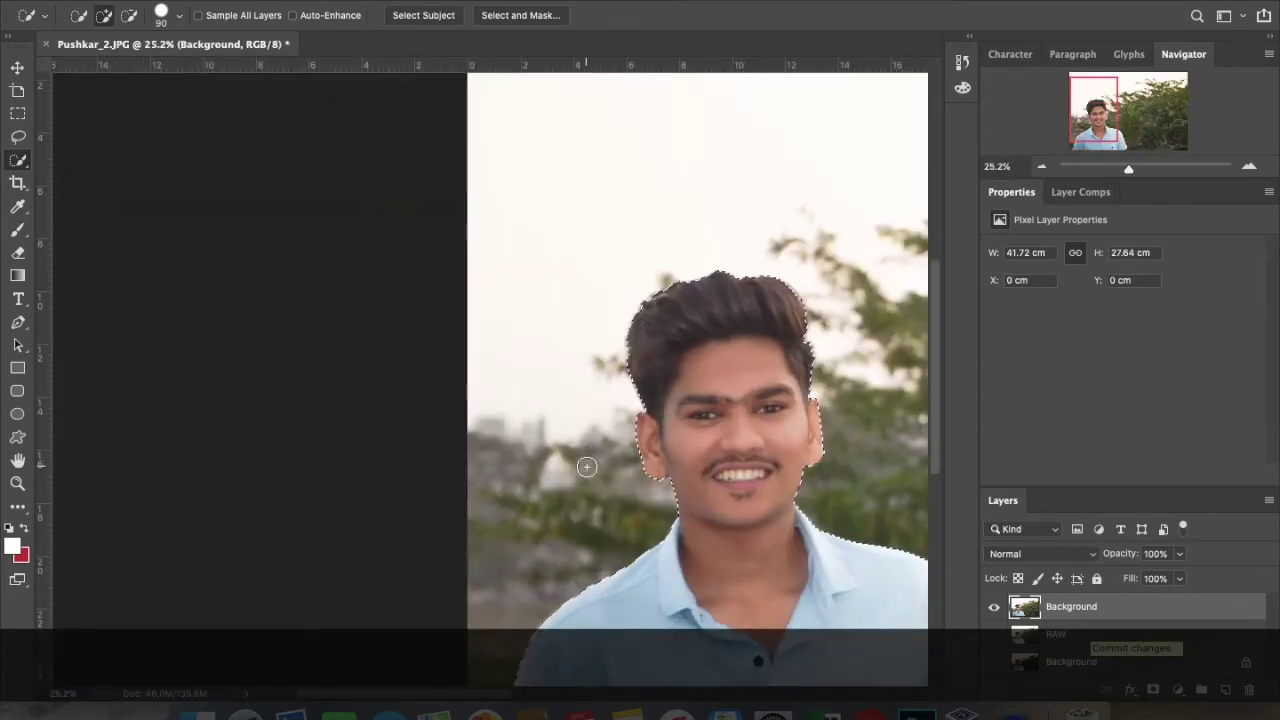
scroll(610, 470, down, 3)
scroll(648, 479, up, 5)
scroll(714, 443, up, 4)
scroll(720, 440, up, 1)
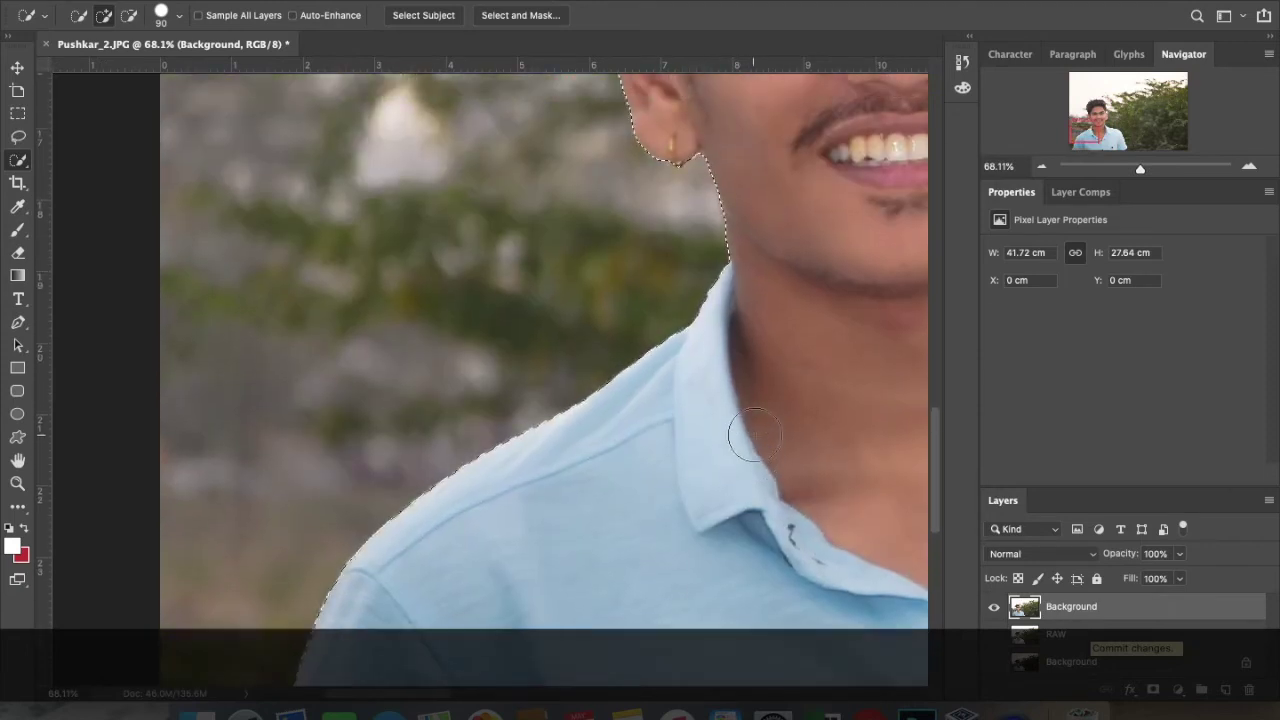
scroll(755, 427, up, 2)
scroll(755, 427, up, 3)
scroll(680, 414, up, 5)
scroll(678, 411, up, 3)
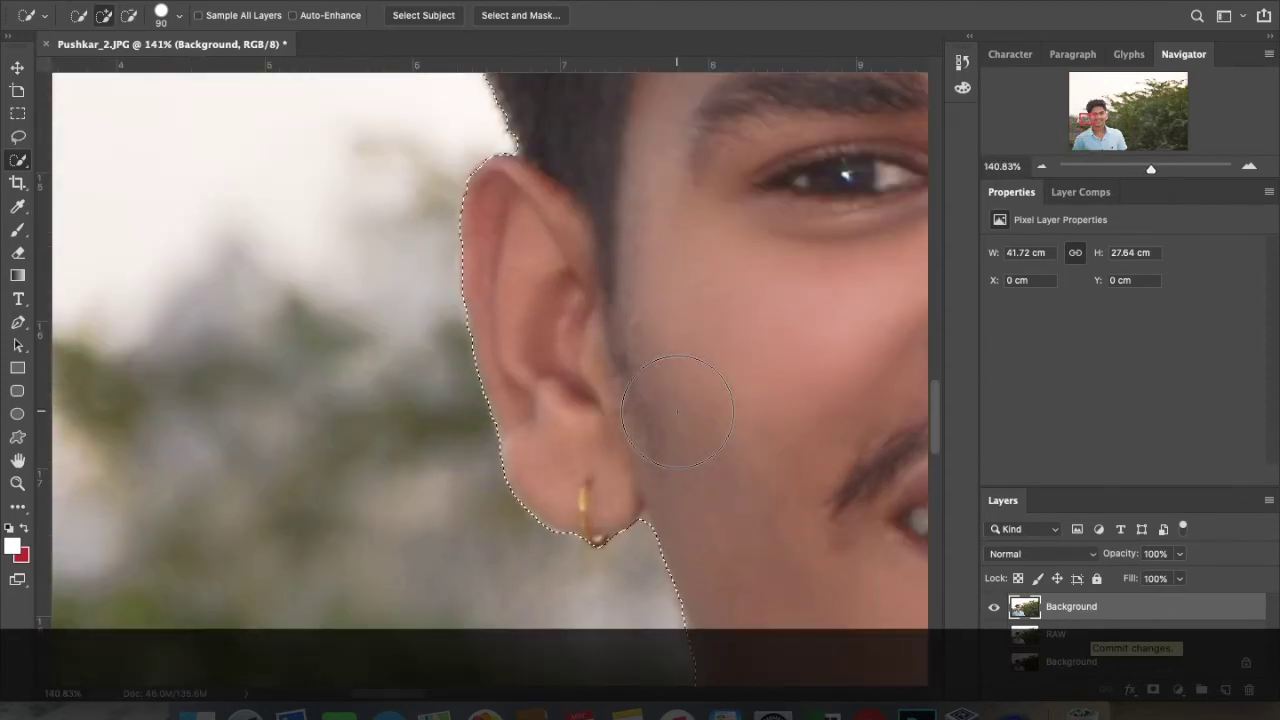
scroll(678, 411, up, 2)
scroll(678, 413, up, 3)
scroll(678, 413, up, 3)
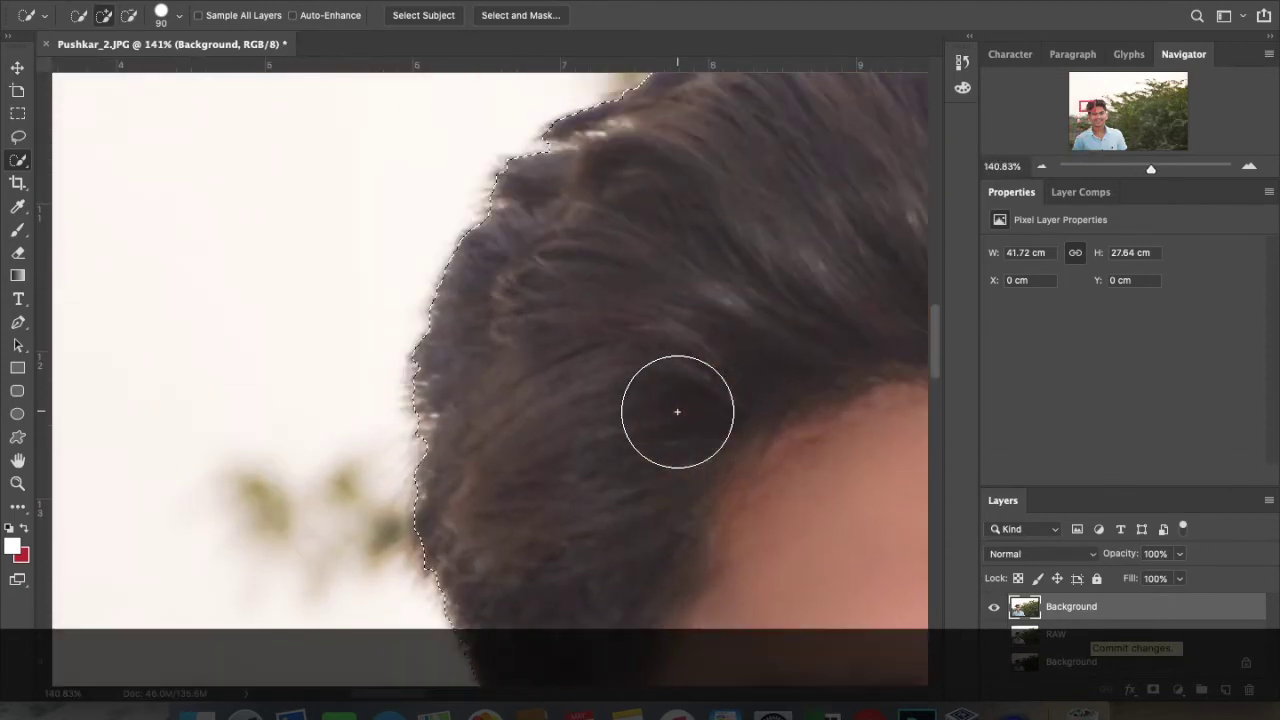
click(520, 15)
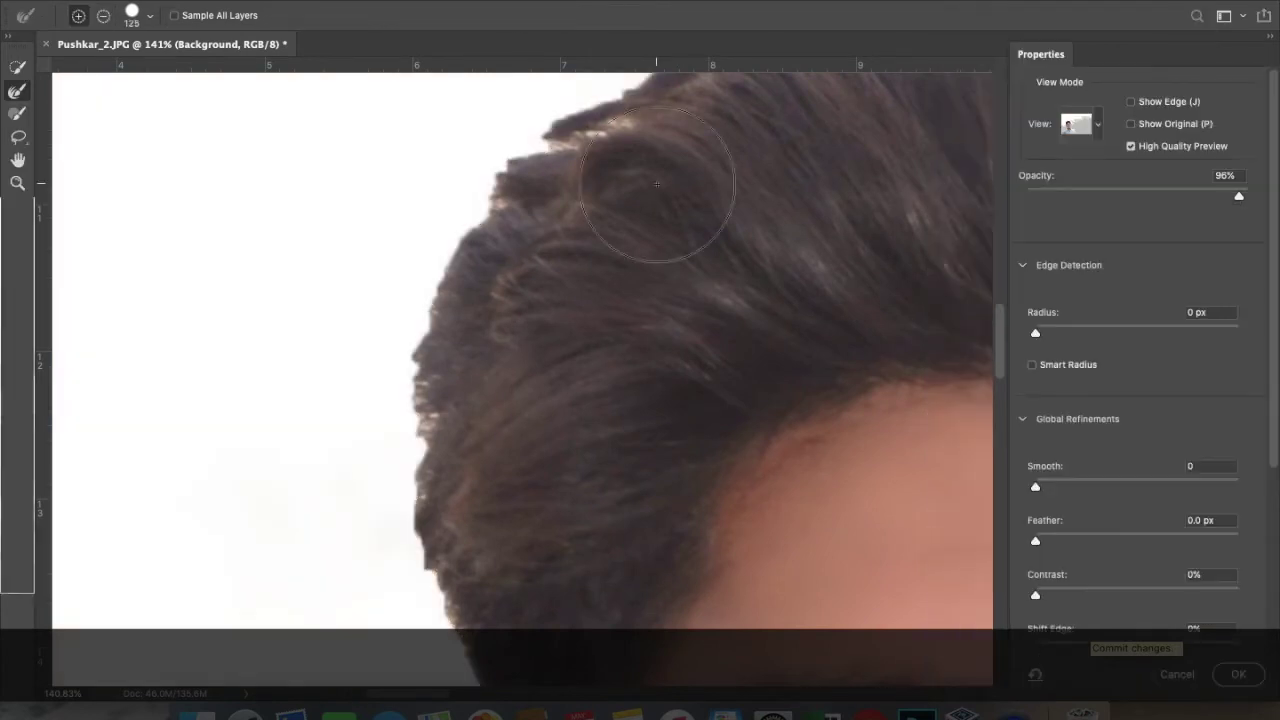
- Zoom in on the head and shrink the Refine Edge Brush to size 45
scroll(829, 240, down, 1)
scroll(829, 240, down, 4)
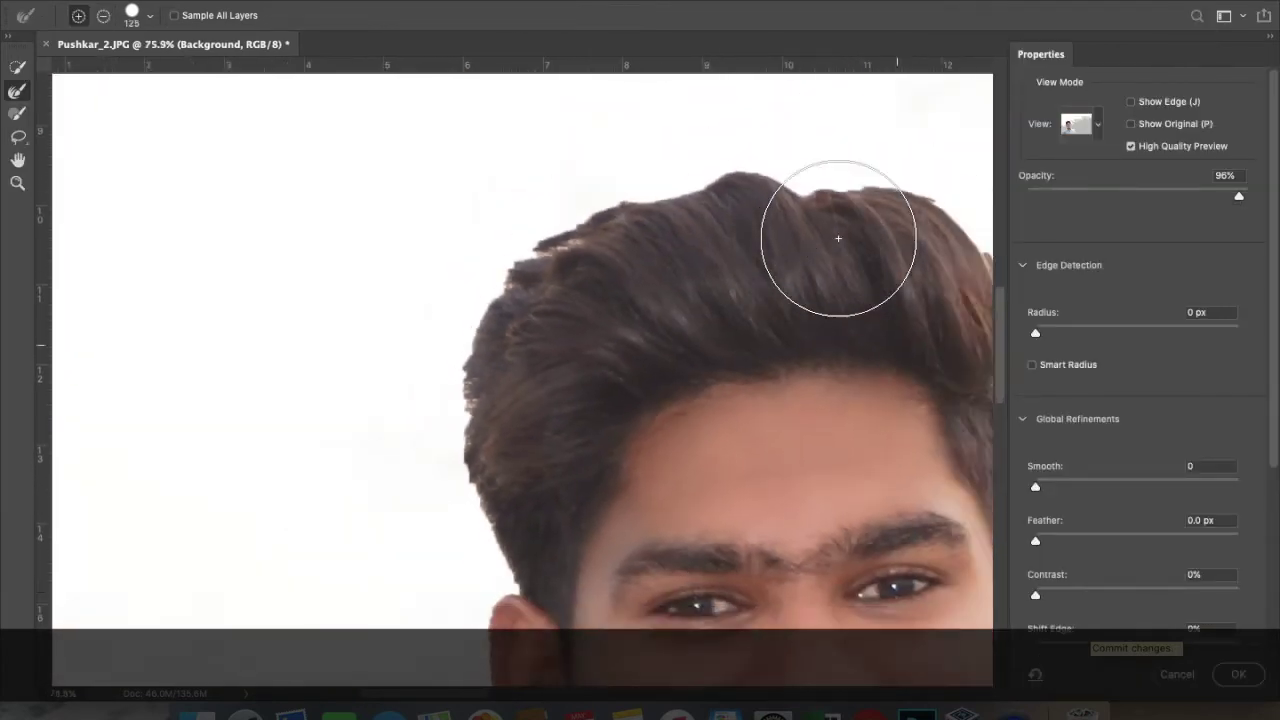
scroll(838, 238, down, 3)
scroll(838, 238, down, 3)
scroll(838, 238, down, 5)
scroll(838, 240, down, 1)
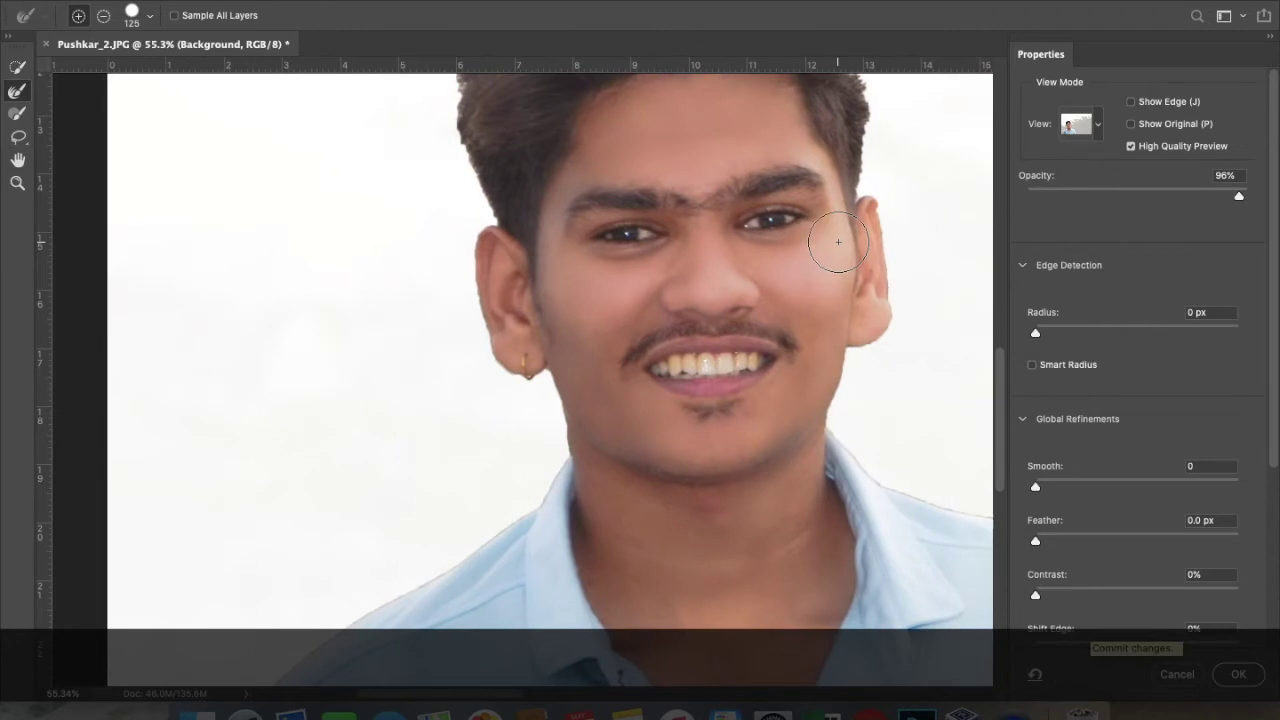
scroll(838, 241, down, 1)
scroll(838, 241, down, 3)
scroll(838, 241, down, 2)
scroll(838, 241, up, 5)
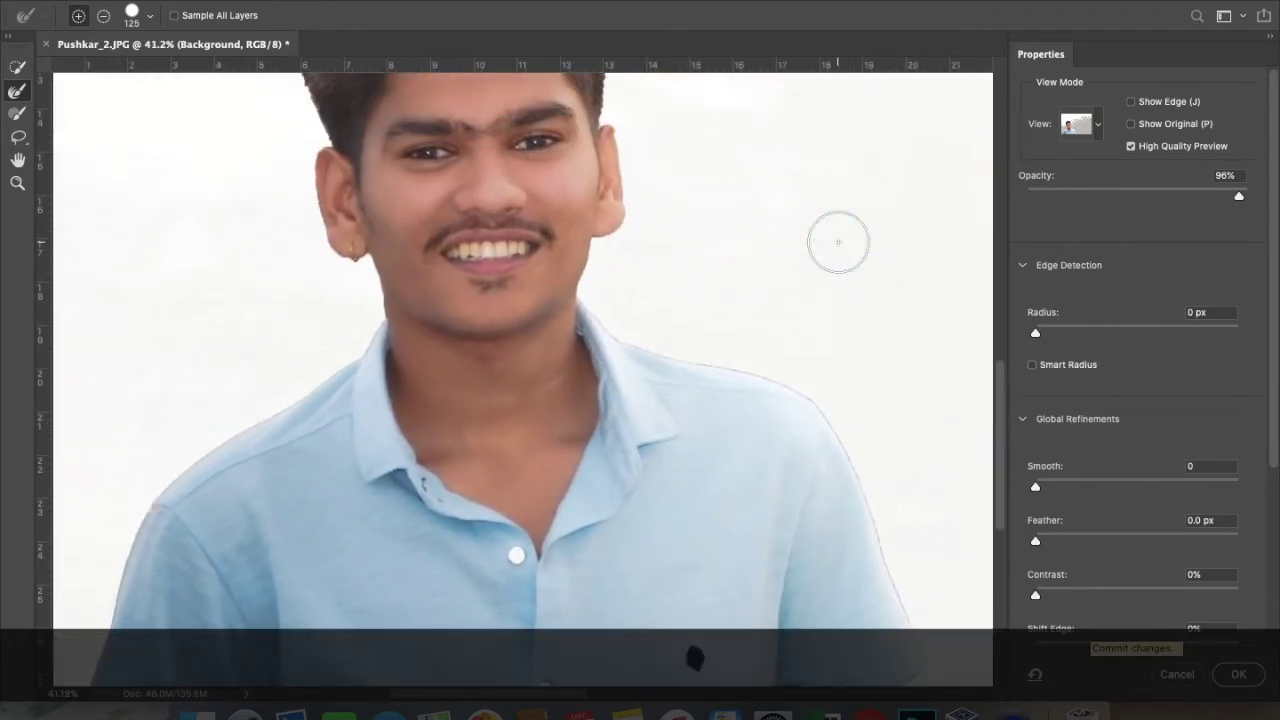
scroll(838, 241, up, 3)
scroll(838, 241, up, 1)
scroll(838, 241, up, 3)
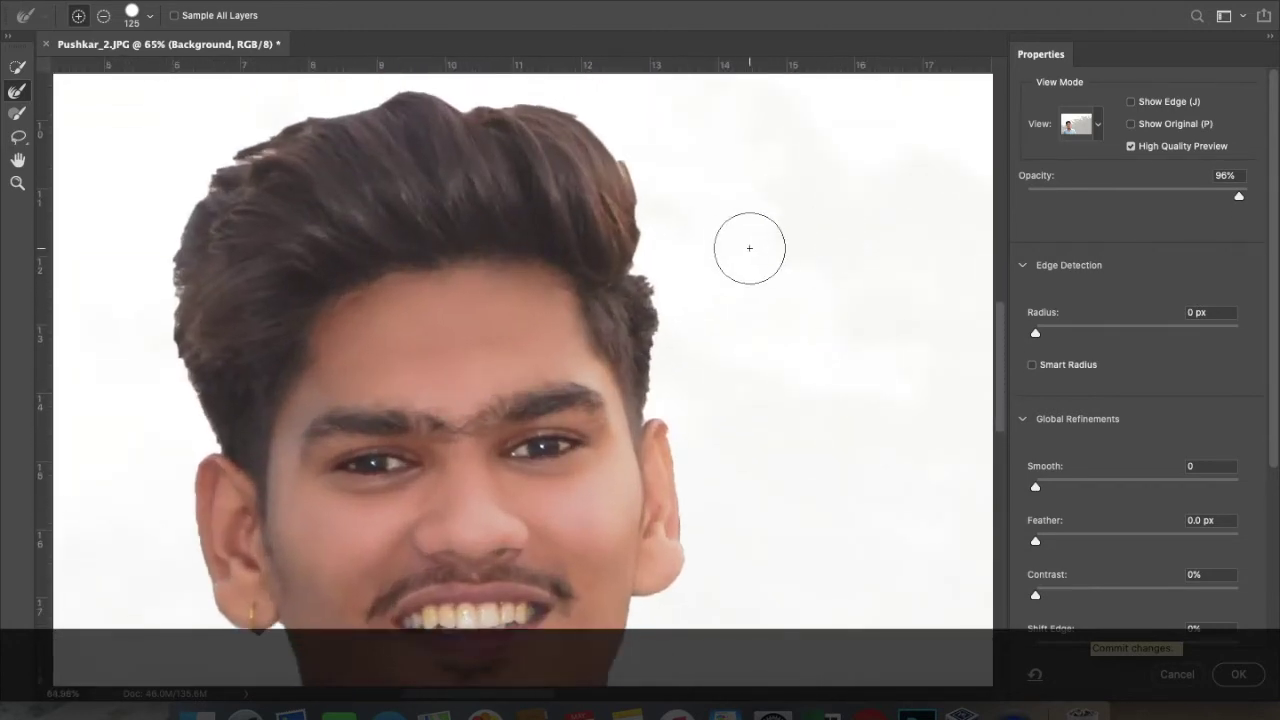
scroll(749, 248, up, 2)
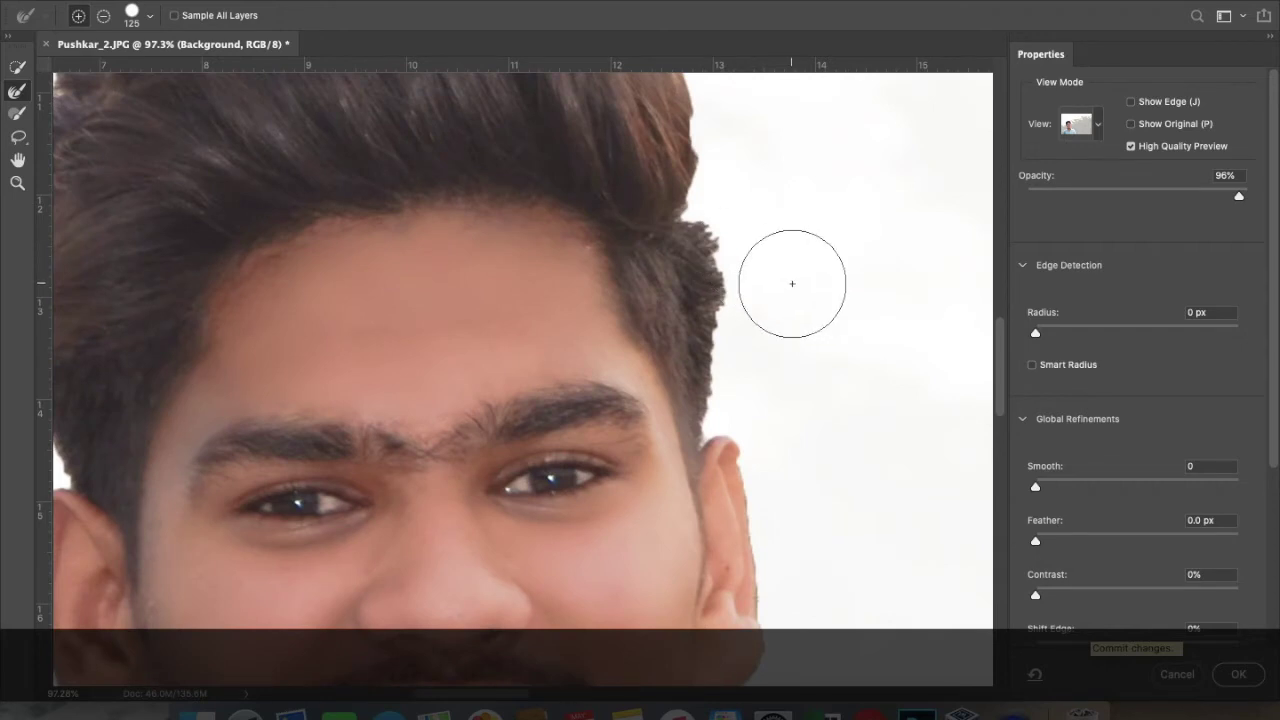
key(bracketleft)
key(bracketleft)
key(bracketleft)
key(bracketleft)
key(bracketleft)
key(bracketleft)
key(bracketleft)
key(bracketleft)
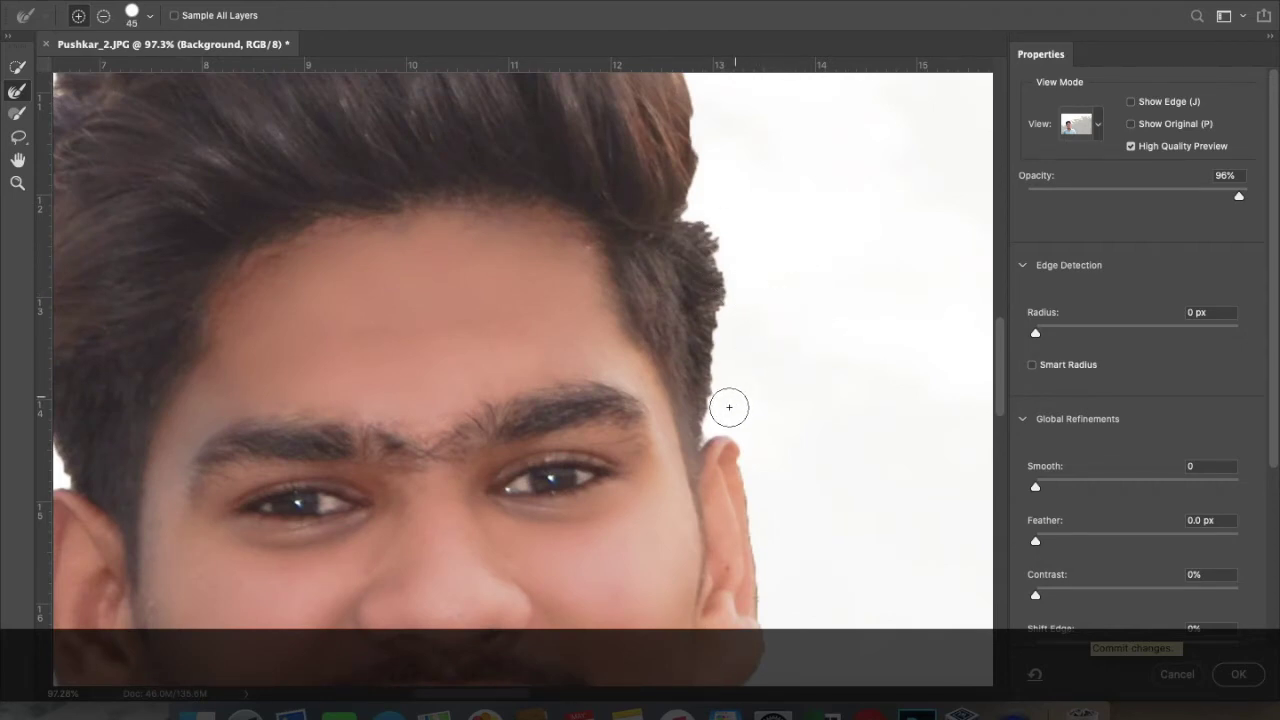
- Paint the Refine Edge Brush along the right-side and upper hair edges
drag(723, 420, 717, 228)
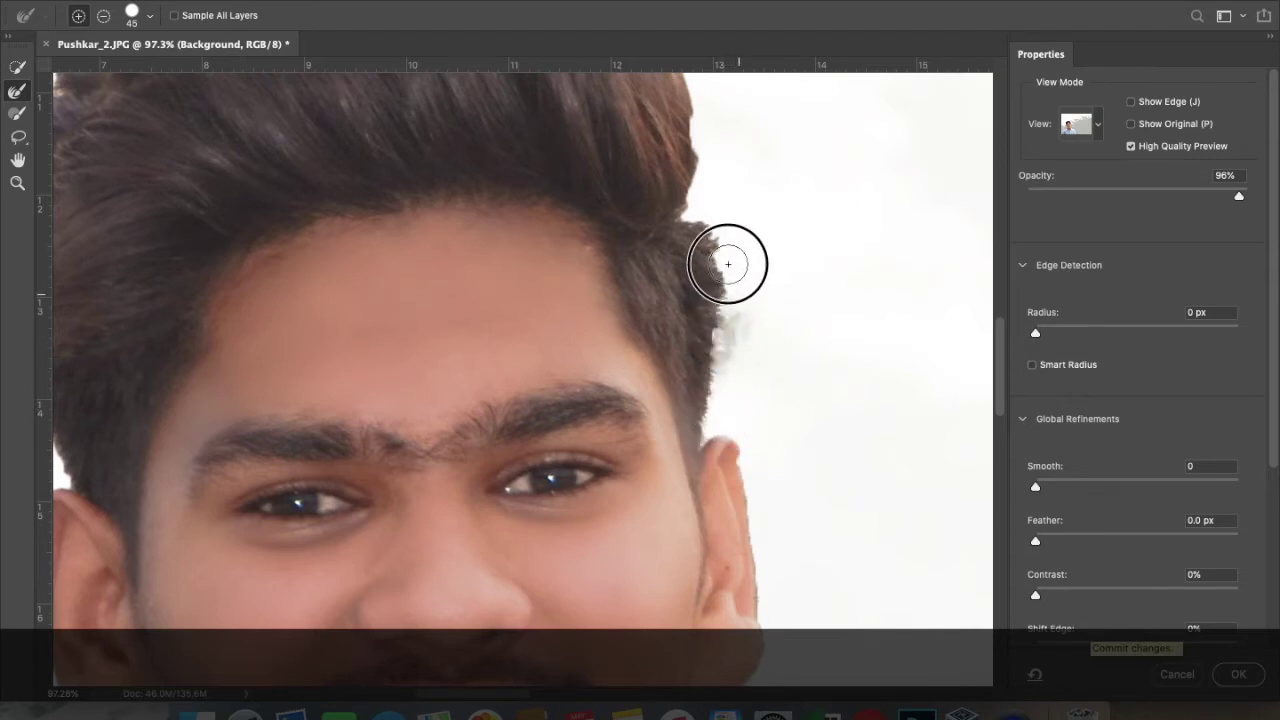
drag(717, 228, 709, 206)
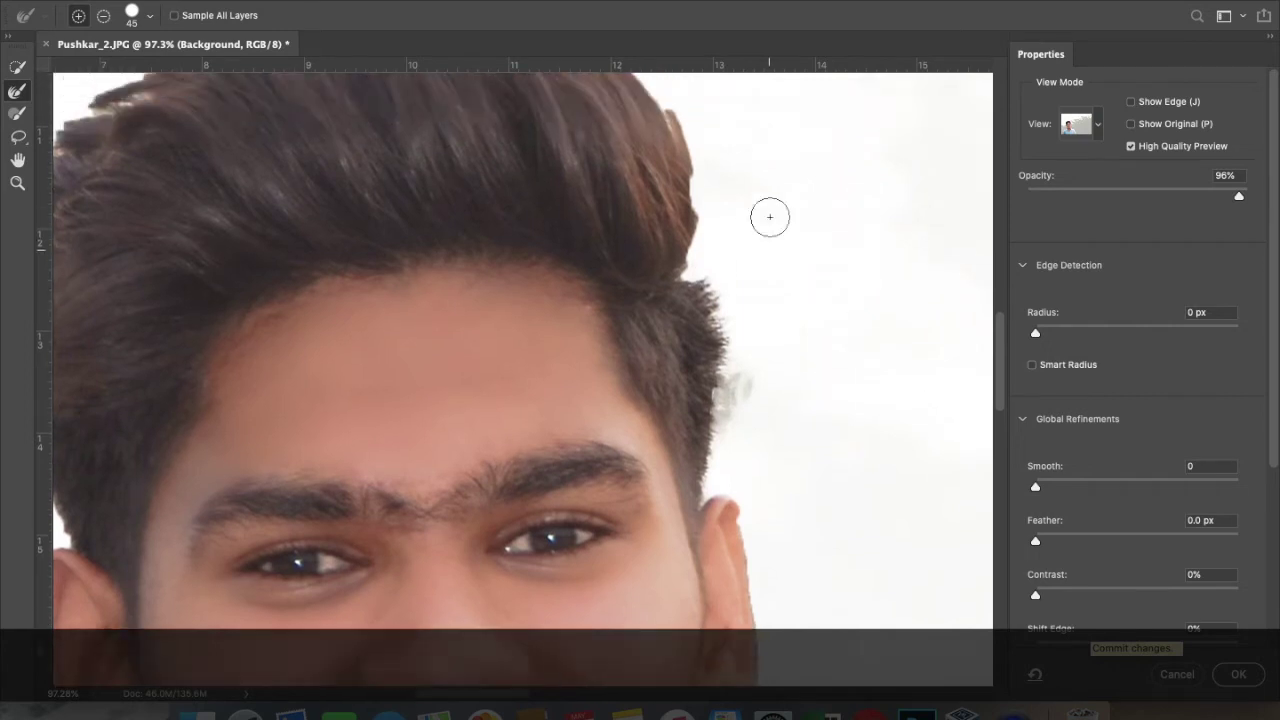
scroll(750, 225, up, 3)
mouse_move(693, 328)
mouse_down()
mouse_move(698, 224)
mouse_move(586, 86)
mouse_move(323, 57)
mouse_move(157, 97)
mouse_move(86, 134)
mouse_up()
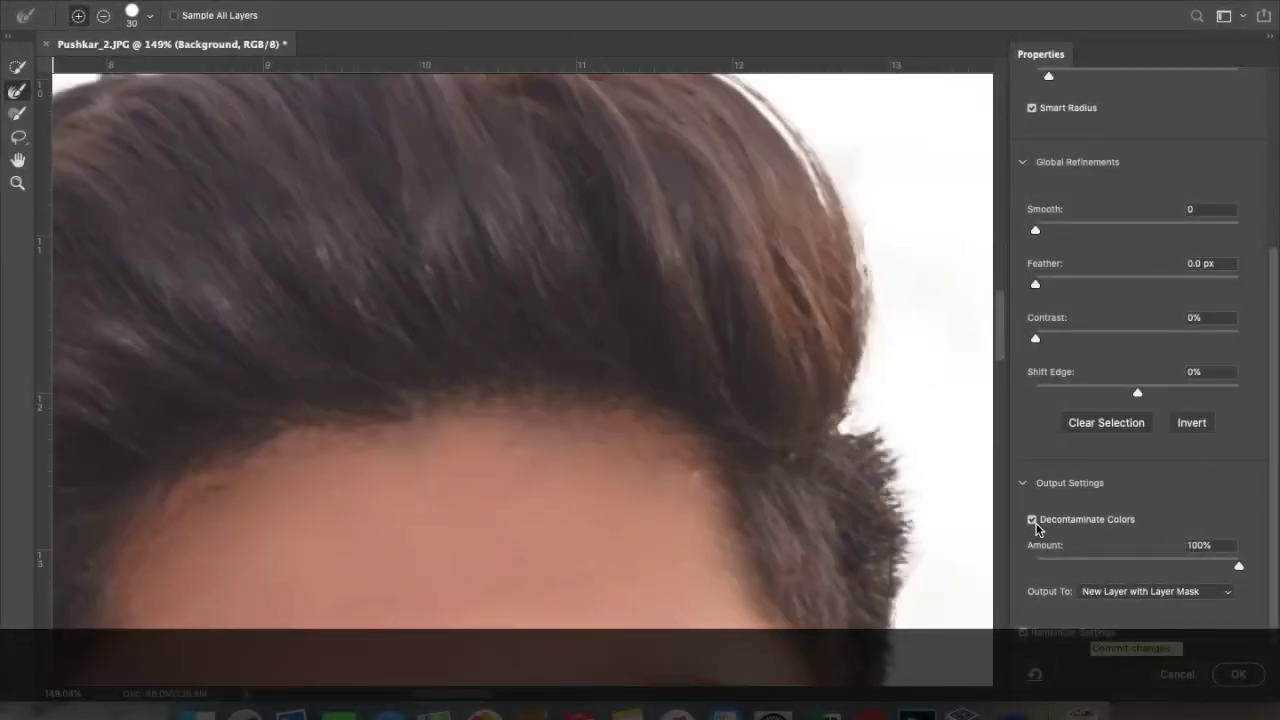
- Turn off Decontaminate Colors, output as a layer mask on Background copy, and show Background again
click(1032, 520)
alt+scroll(821, 412, down, 3)
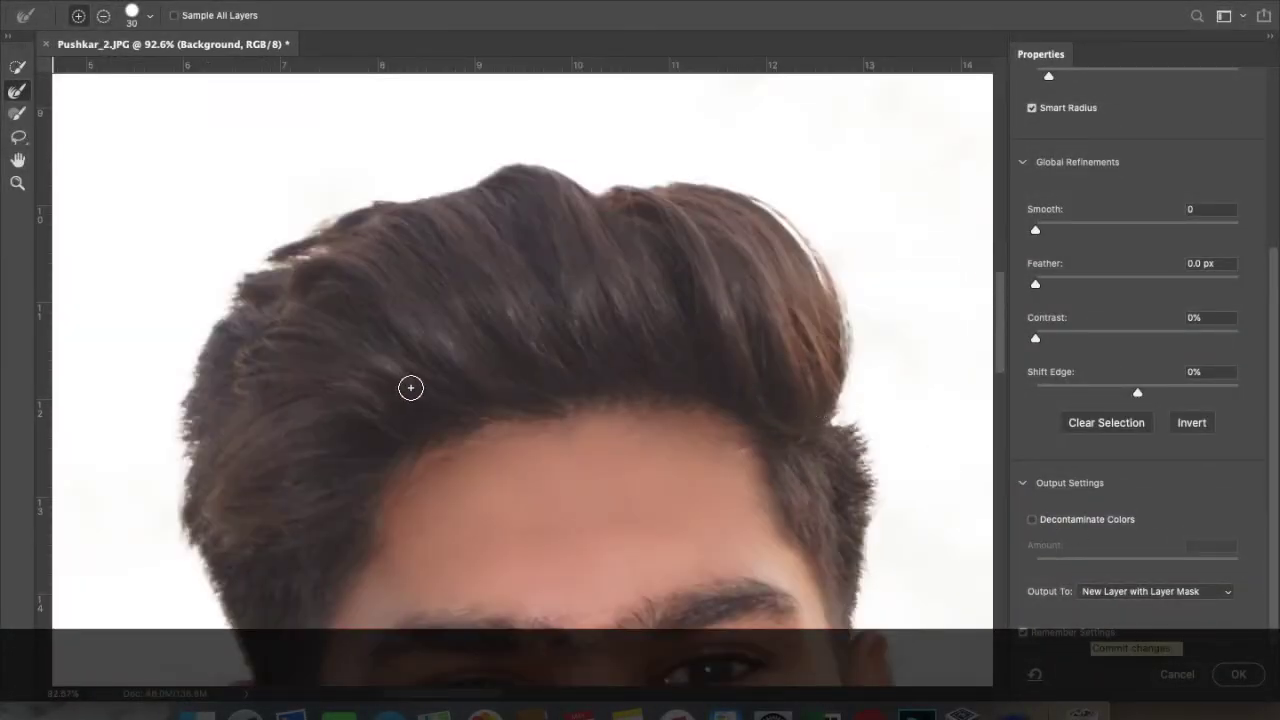
scroll(500, 400, down, 1)
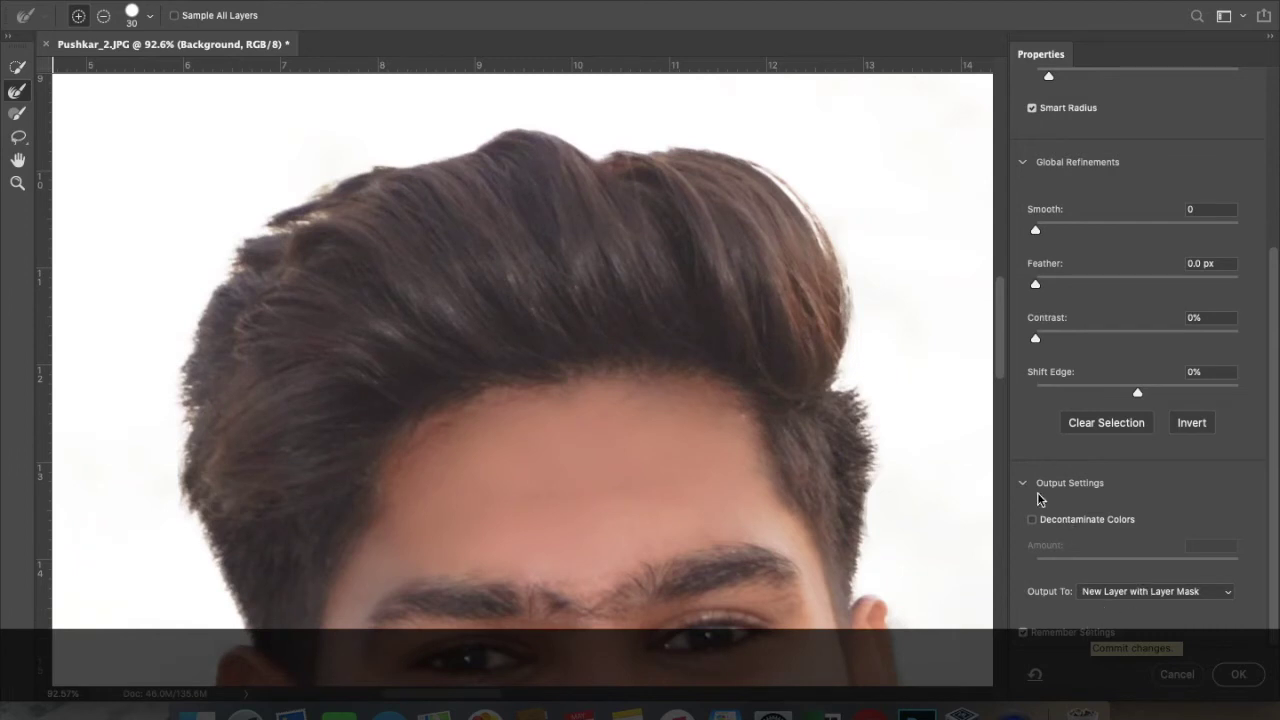
scroll(1087, 361, up, 1)
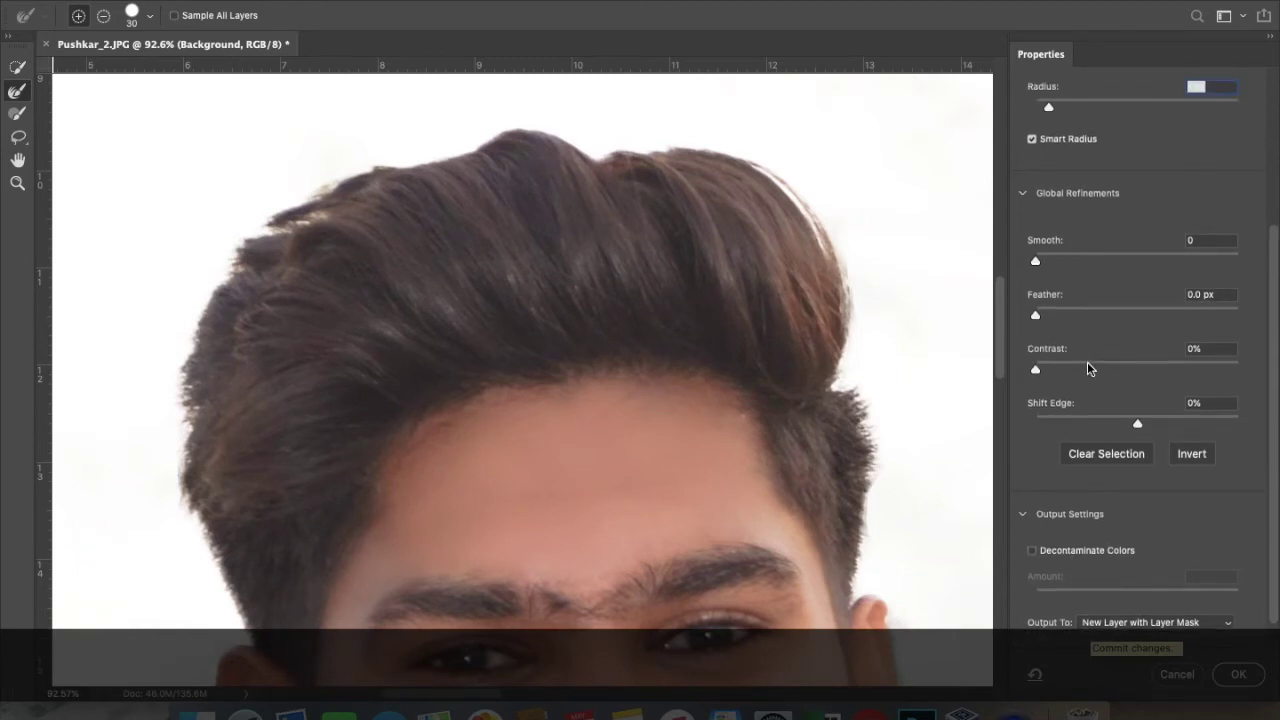
scroll(1087, 361, up, 5)
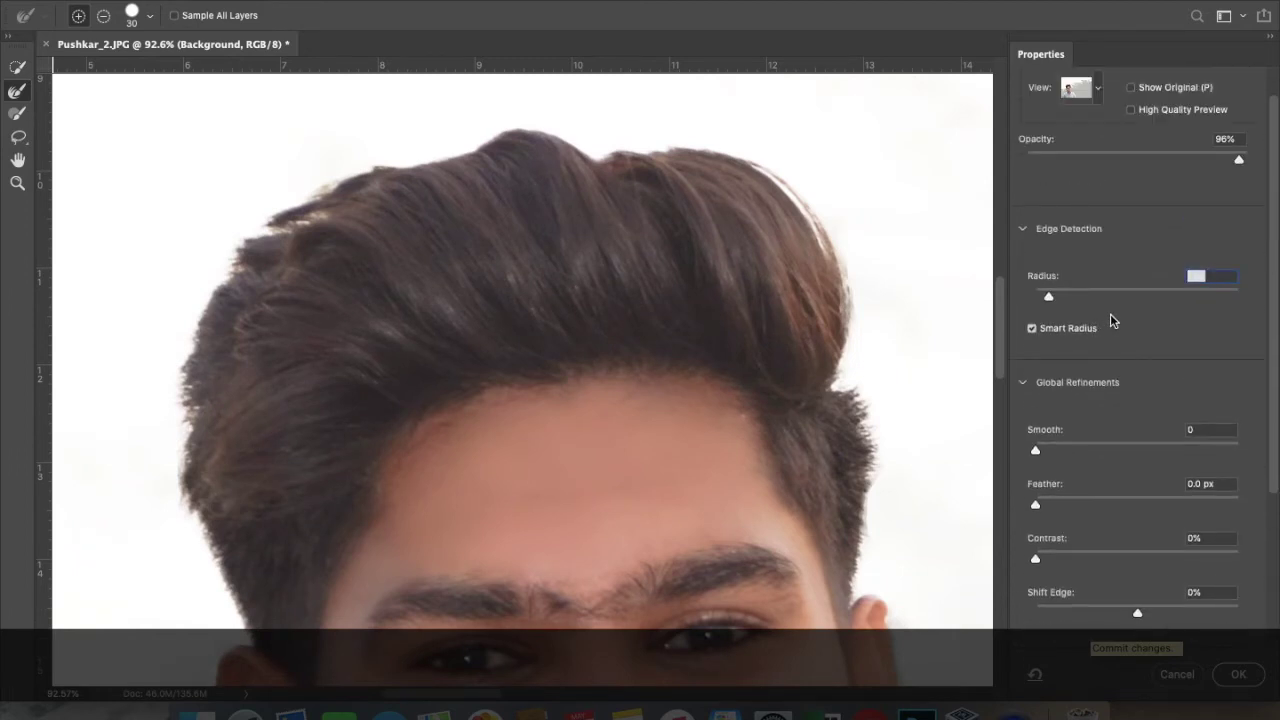
scroll(1110, 322, up, 1)
click(1258, 676)
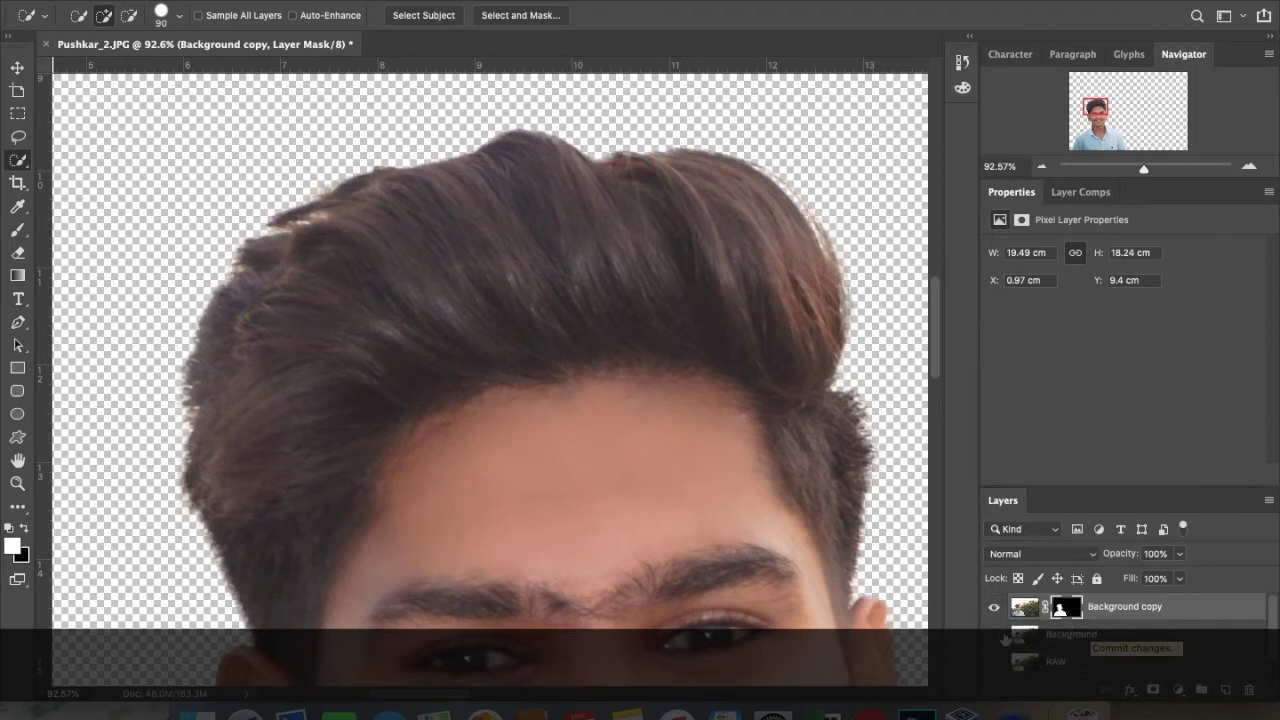
click(995, 636)
- Target the Background layer and load the Background copy mask outline as a selection
click(1055, 638)
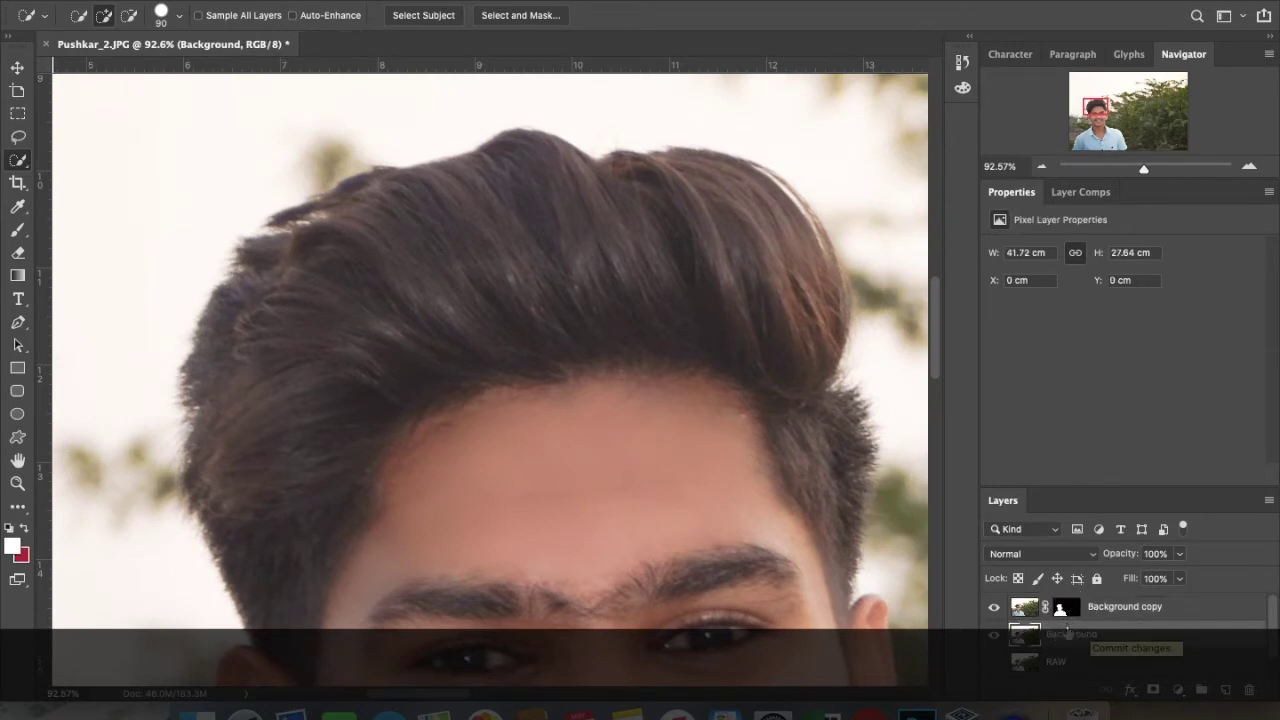
ctrl+click(1067, 620)
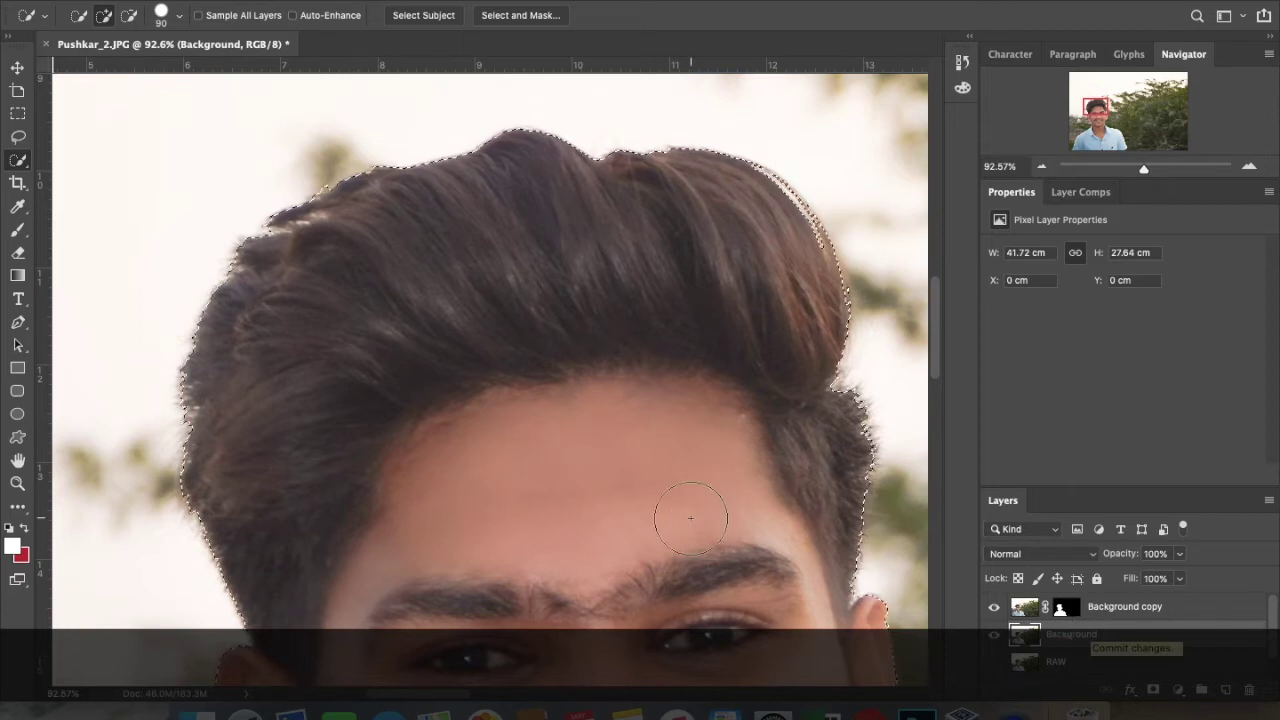
scroll(689, 434, down, 2)
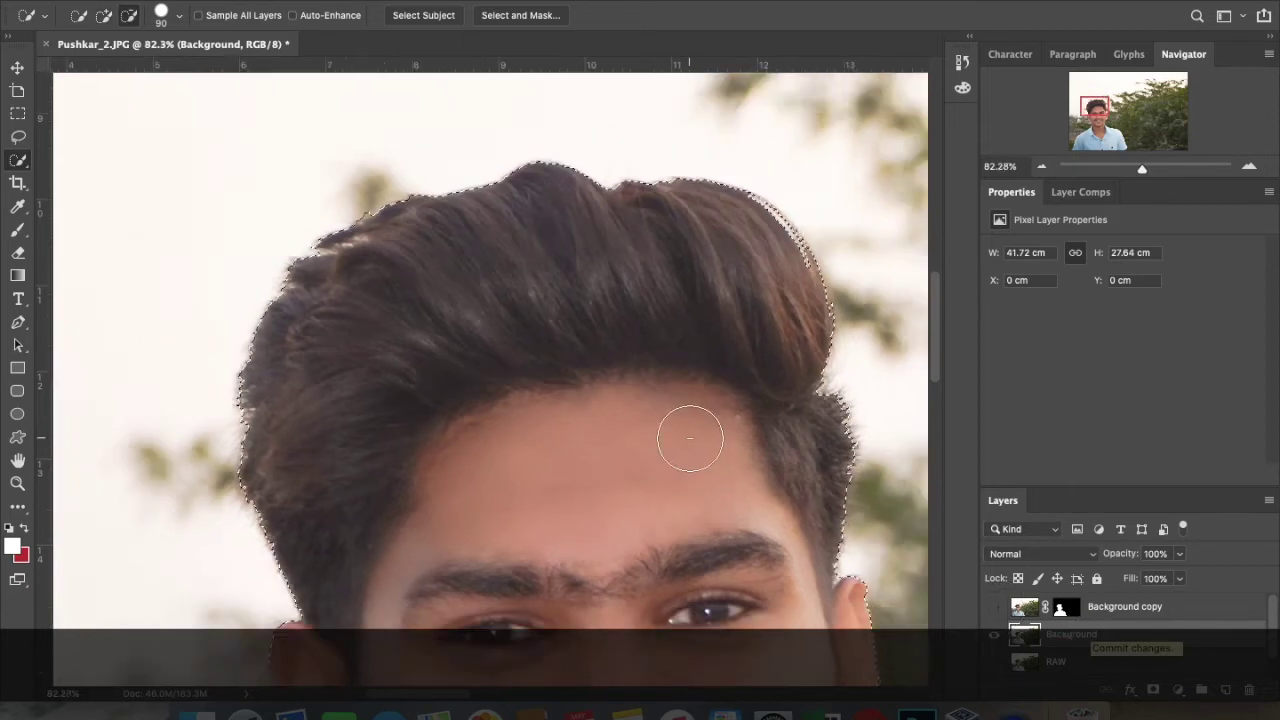
scroll(703, 435, down, 2)
scroll(703, 435, down, 1)
scroll(703, 435, down, 2)
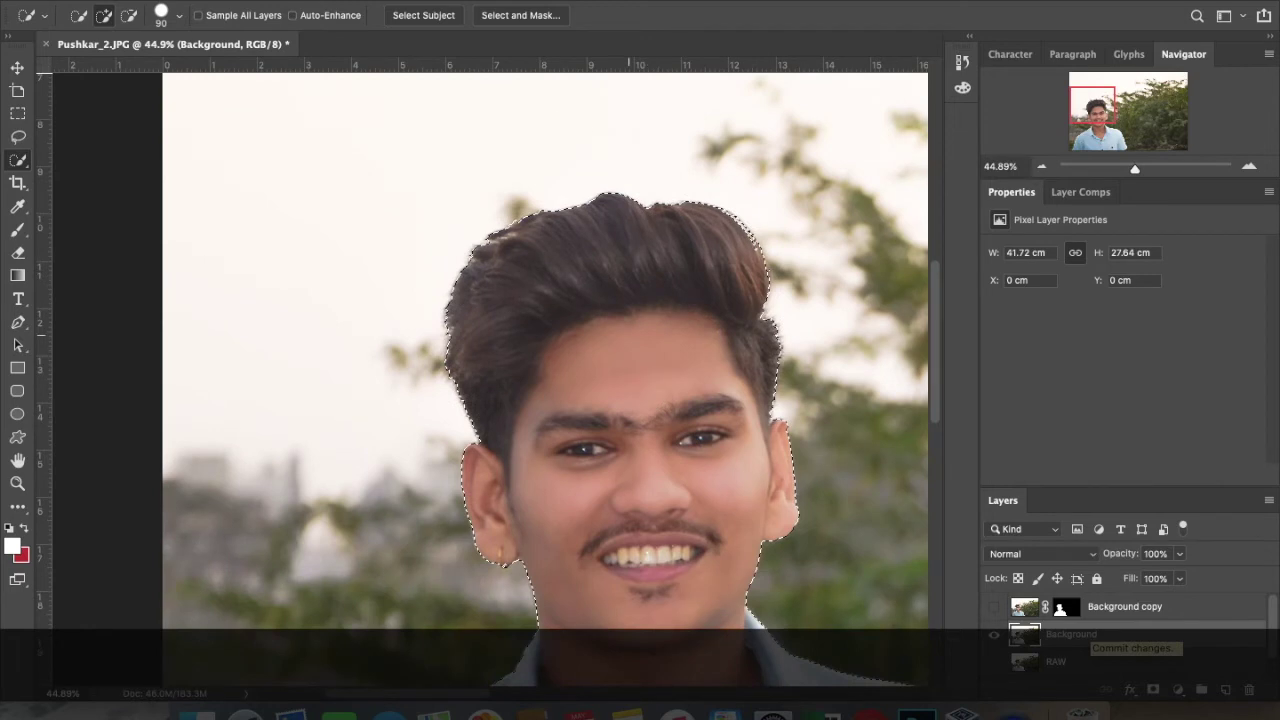
- Expand the selection by 30 pixels
click(445, 2)
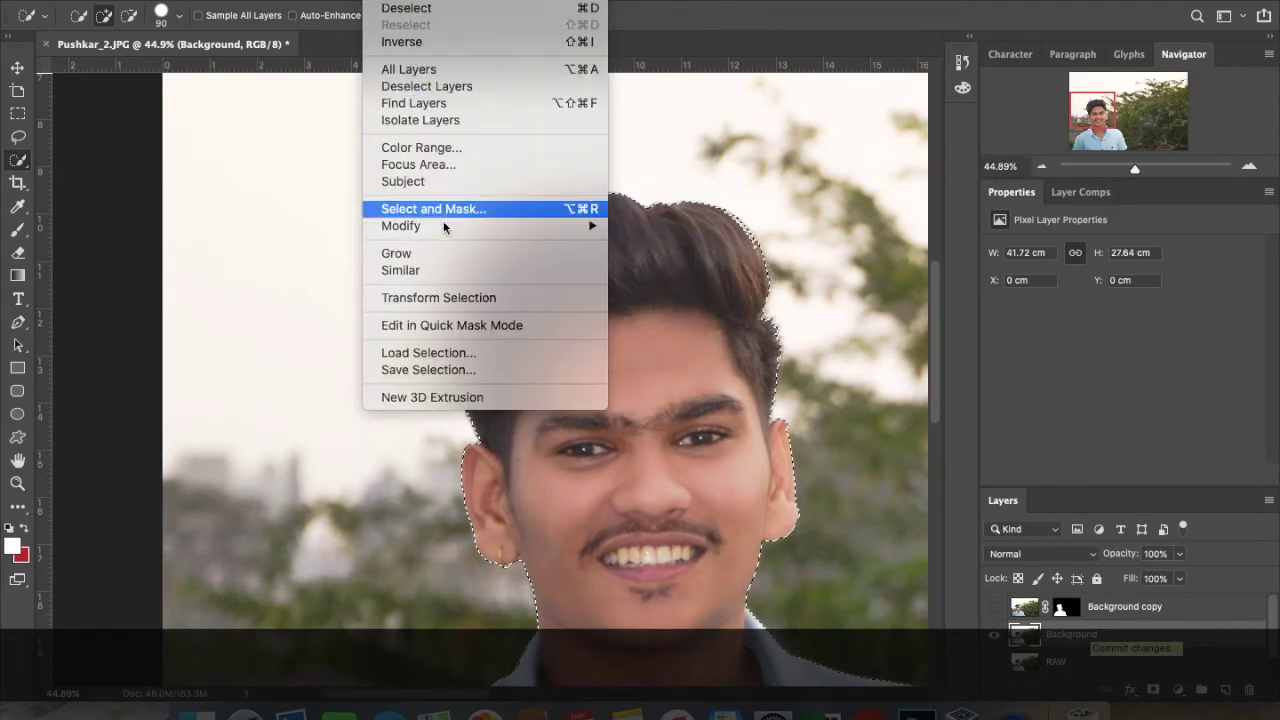
mouse_move(401, 226)
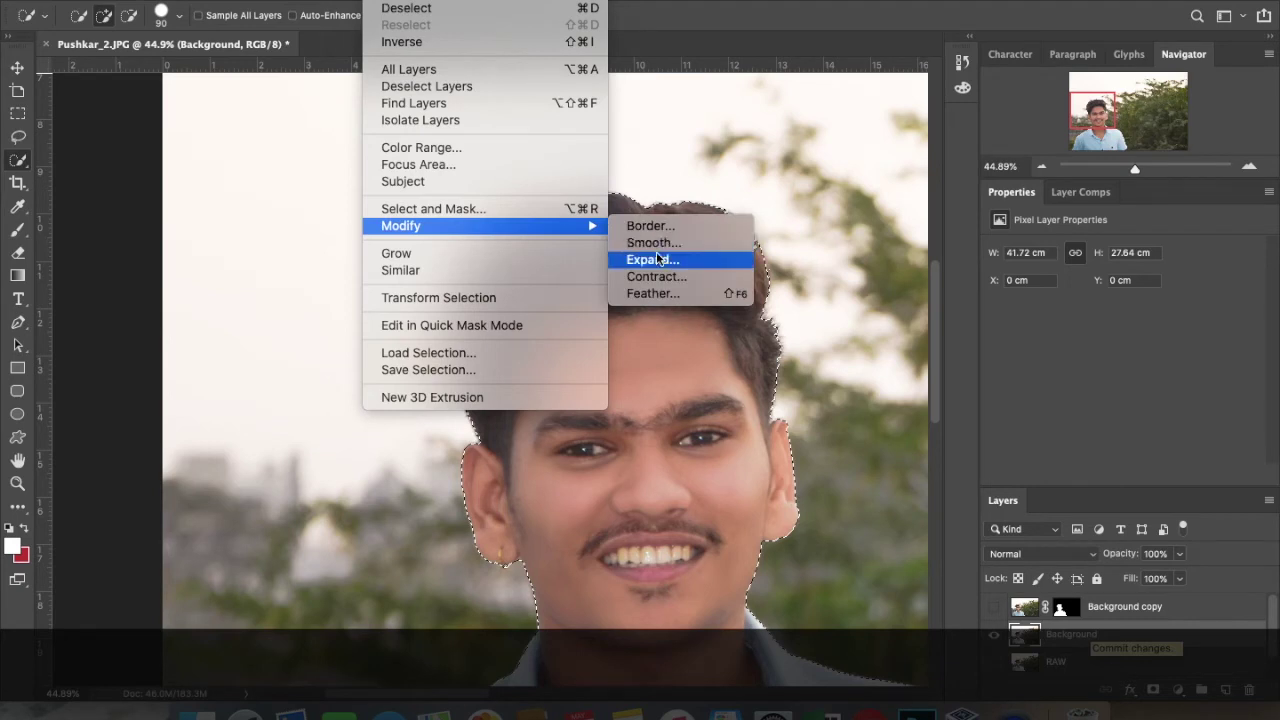
click(655, 259)
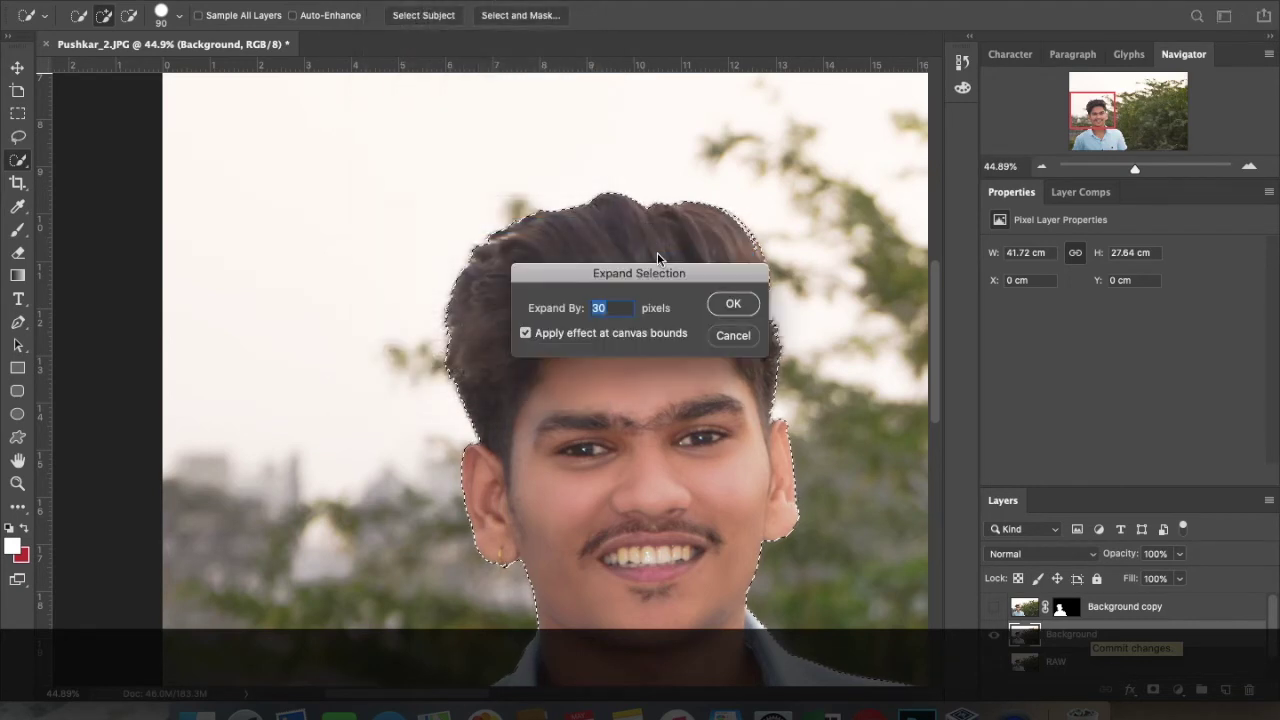
click(735, 304)
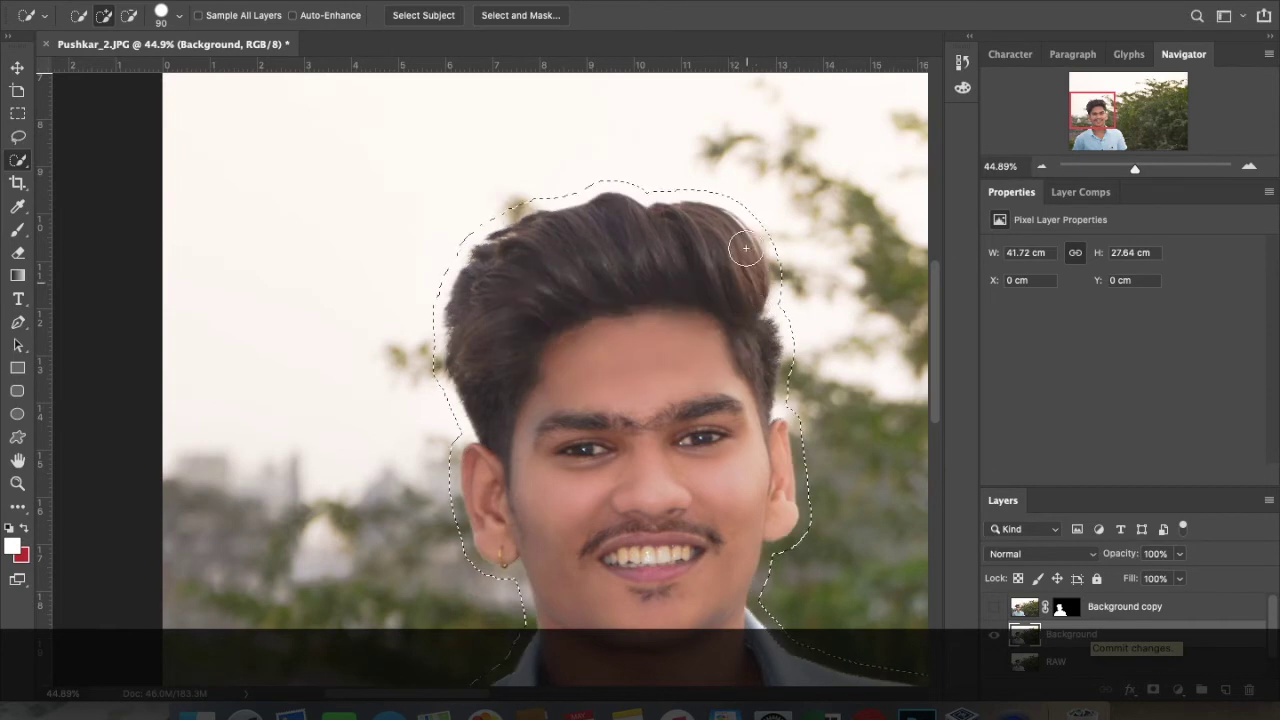
- Content-Aware Fill the expanded selection, with Preserve Transparency on, to erase the man
right_click(702, 286)
click(762, 505)
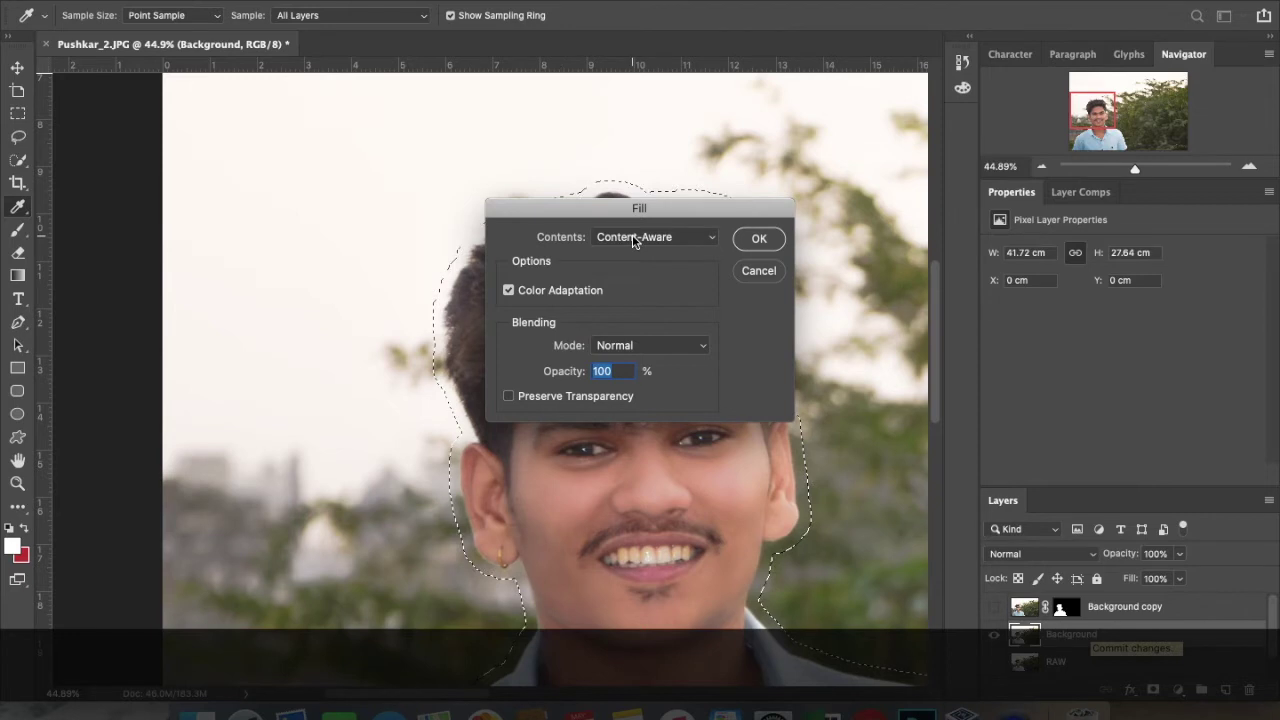
click(633, 241)
click(640, 238)
click(550, 397)
click(760, 238)
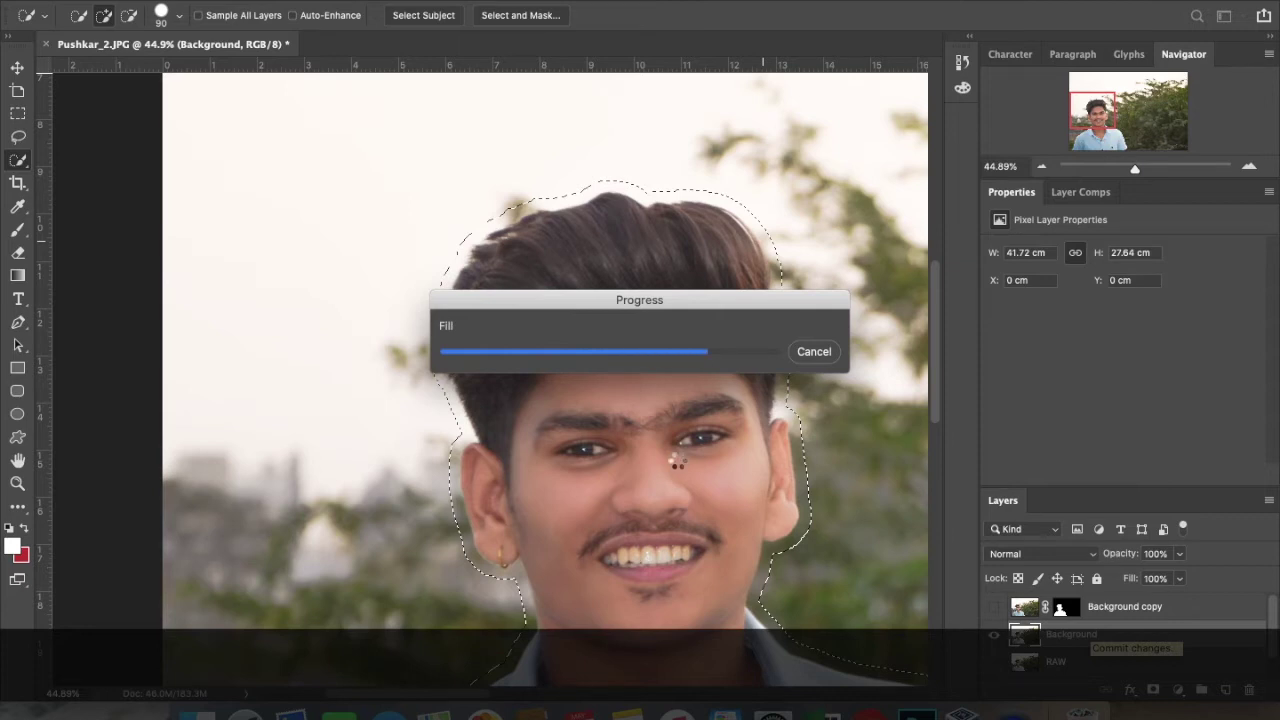
scroll(676, 461, down, 2)
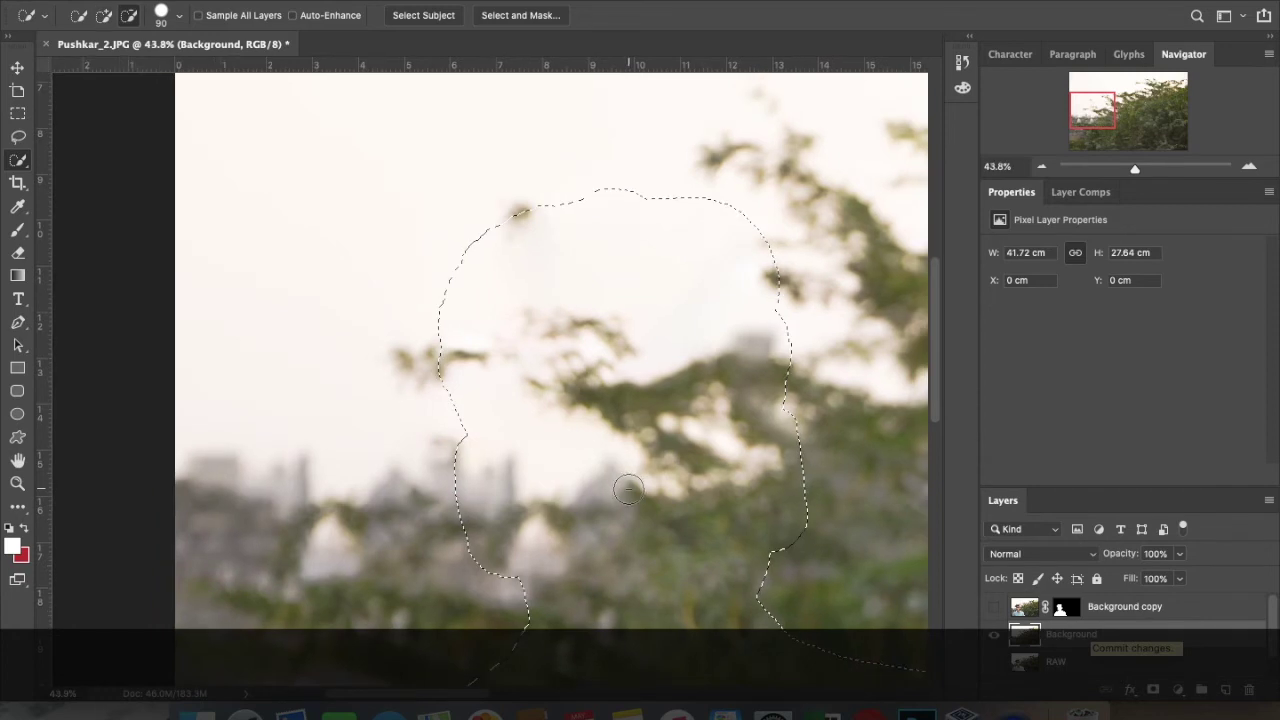
- Deselect the filled area
scroll(660, 480, down, 2)
scroll(631, 500, down, 2)
scroll(590, 515, down, 1)
scroll(585, 470, up, 2)
scroll(595, 420, up, 4)
scroll(600, 390, down, 3)
right_click(607, 368)
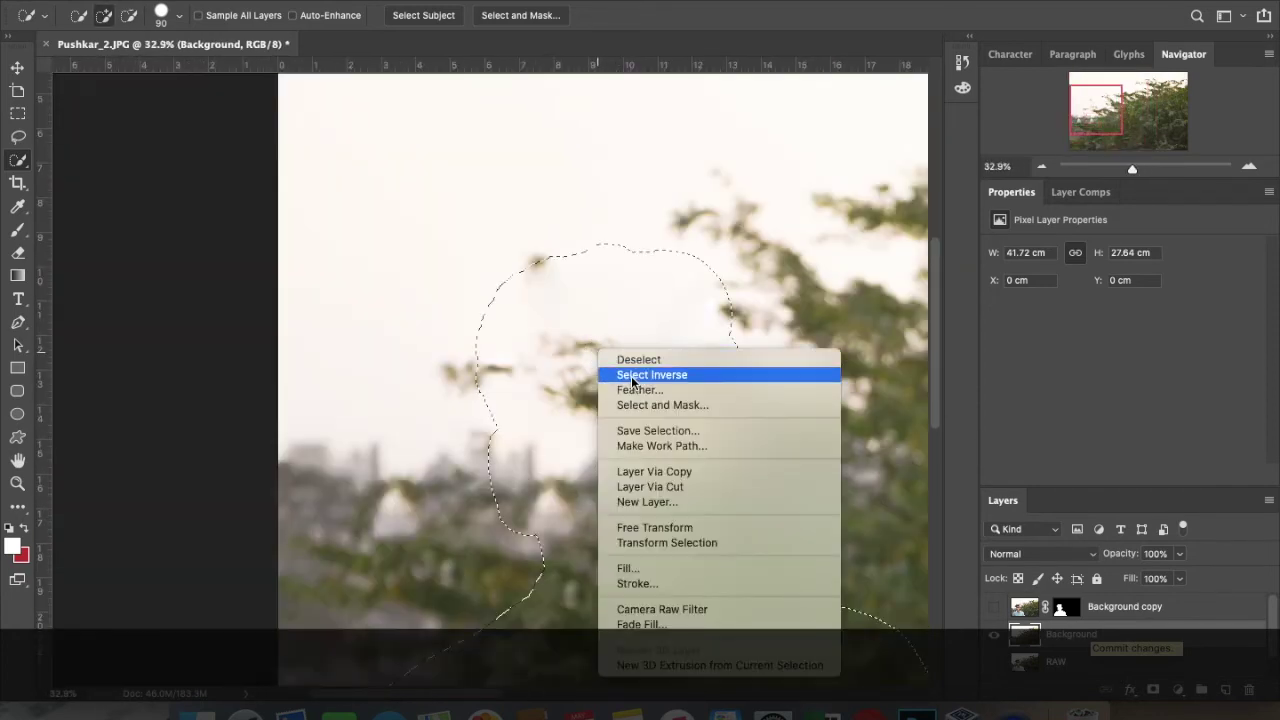
click(619, 362)
- Apply Lens Blur with radius 89 to the background, after trying and cancelling Gaussian Blur
scroll(535, 384, down, 4)
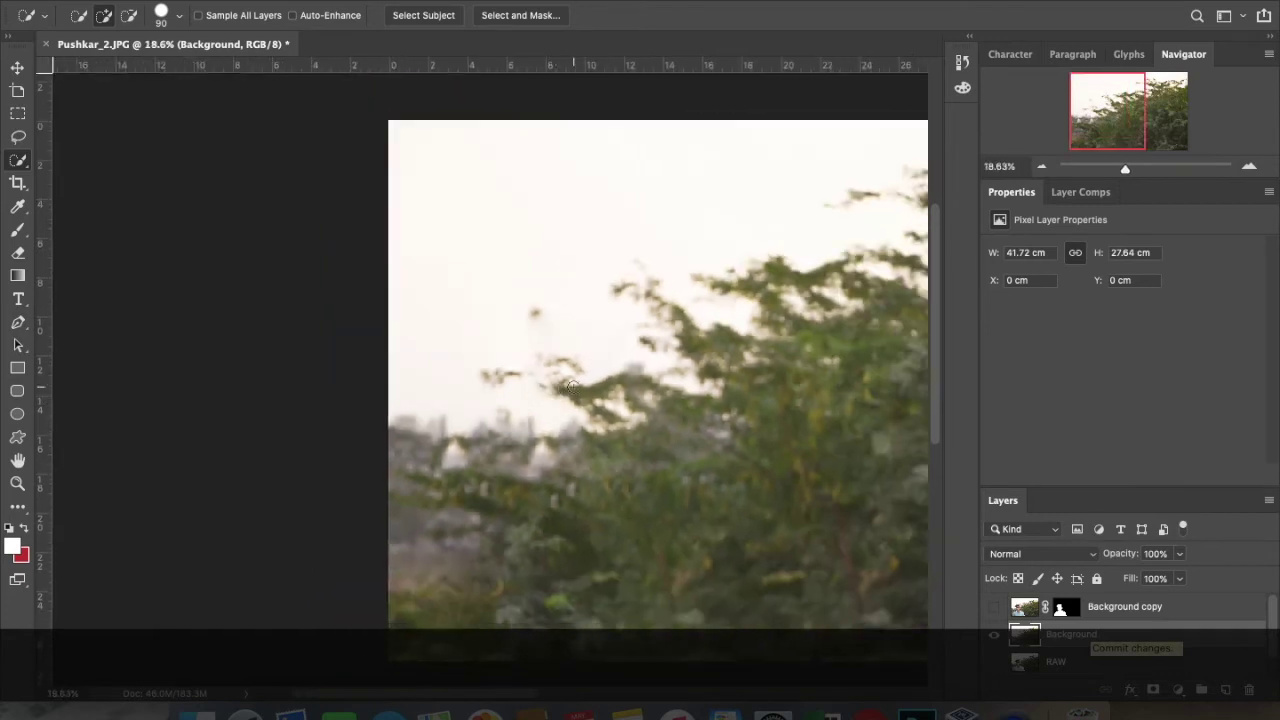
scroll(600, 400, down, 3)
scroll(640, 410, up, 1)
scroll(643, 414, up, 3)
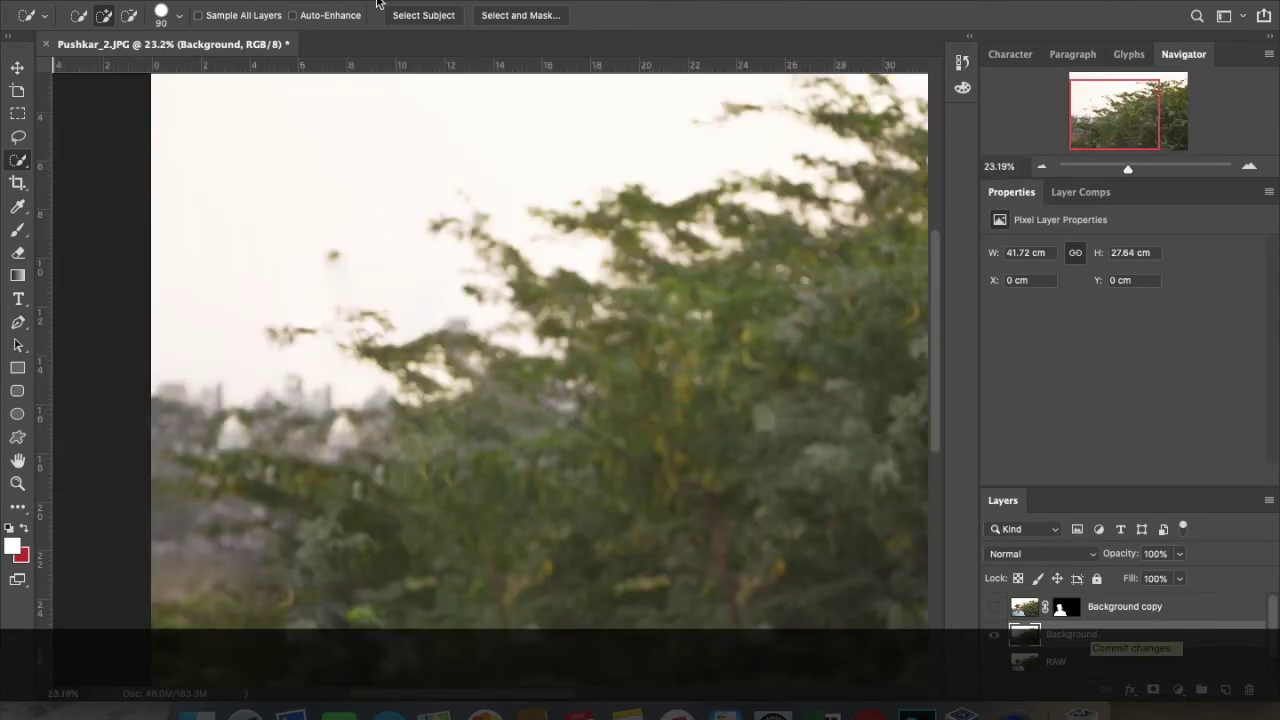
click(440, 2)
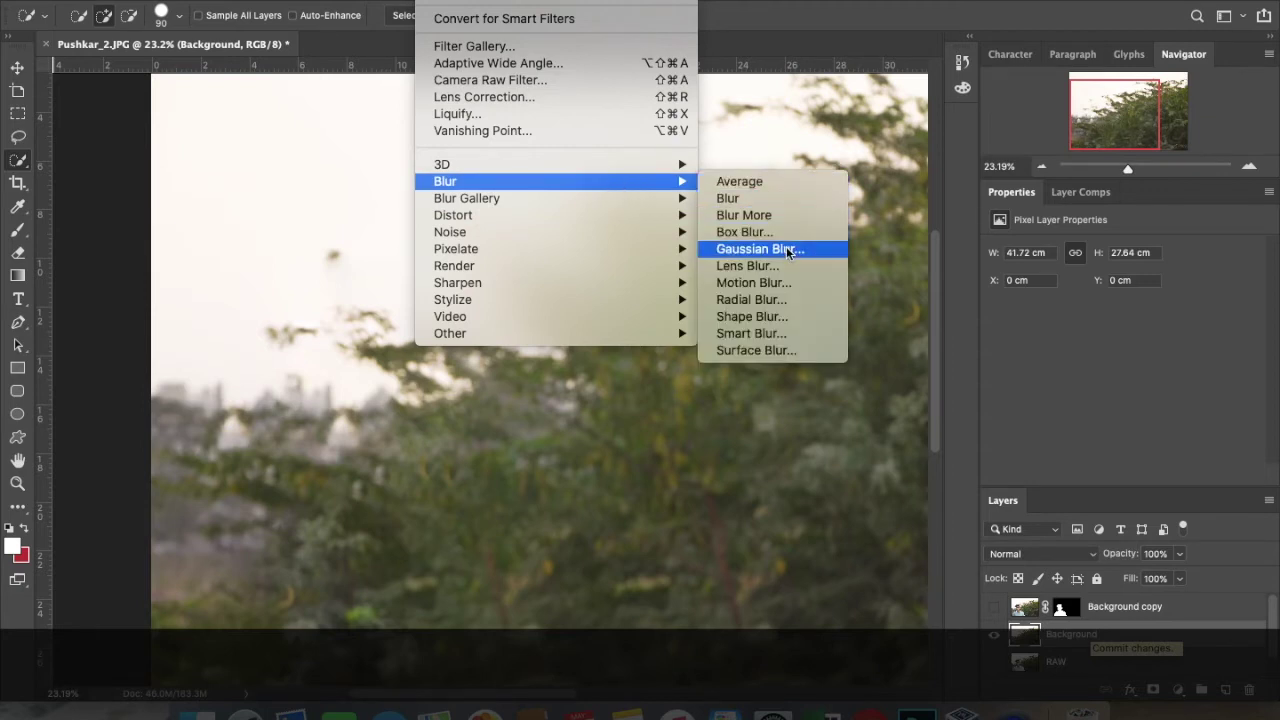
click(786, 248)
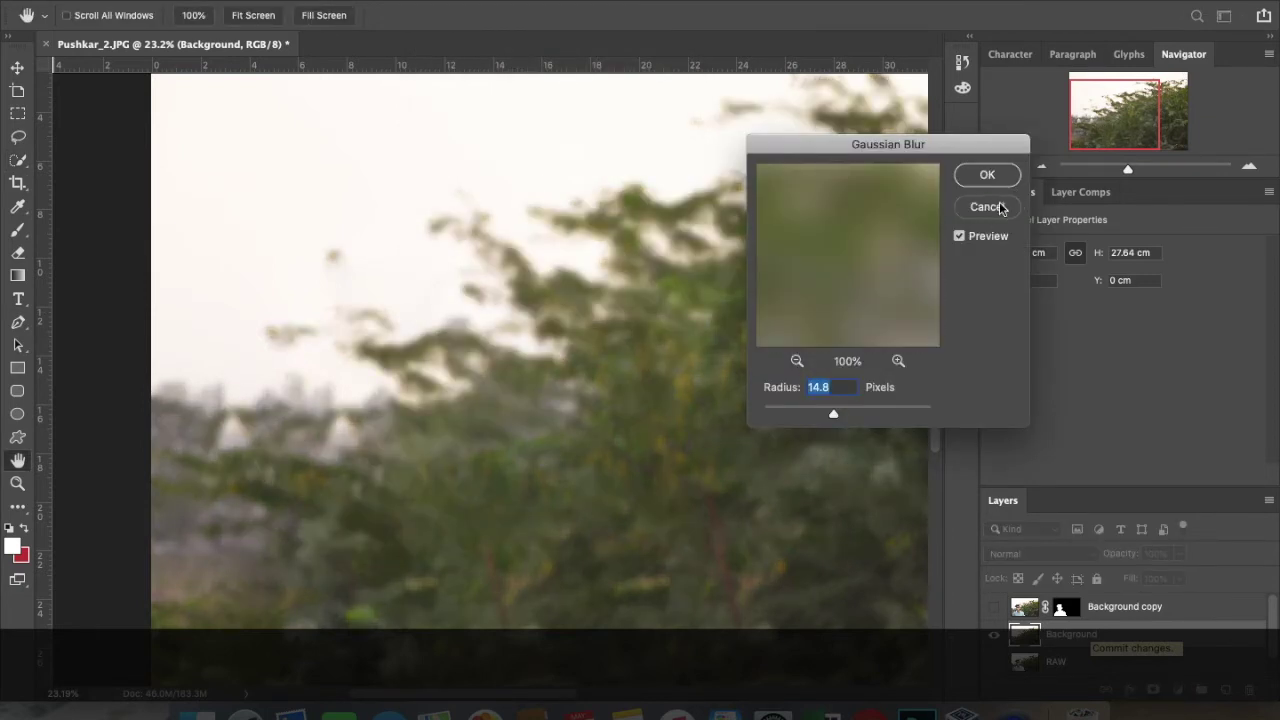
click(983, 172)
click(458, 5)
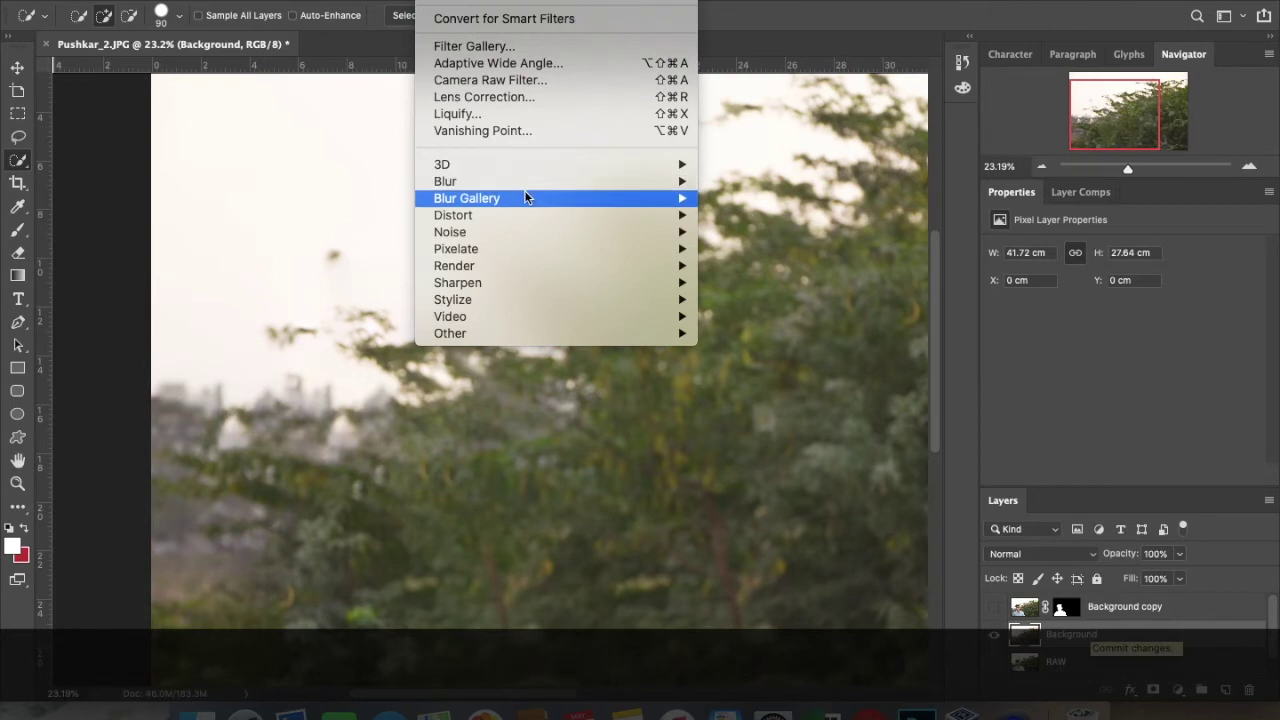
mouse_move(445, 181)
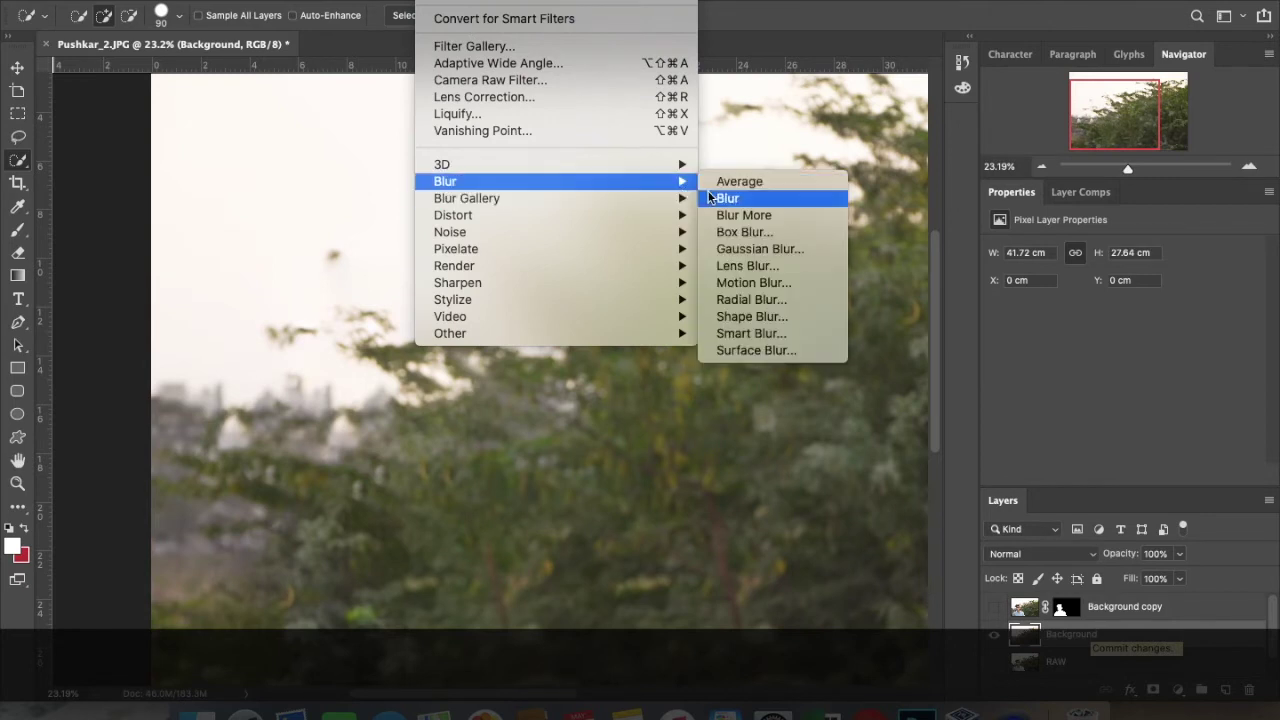
click(747, 268)
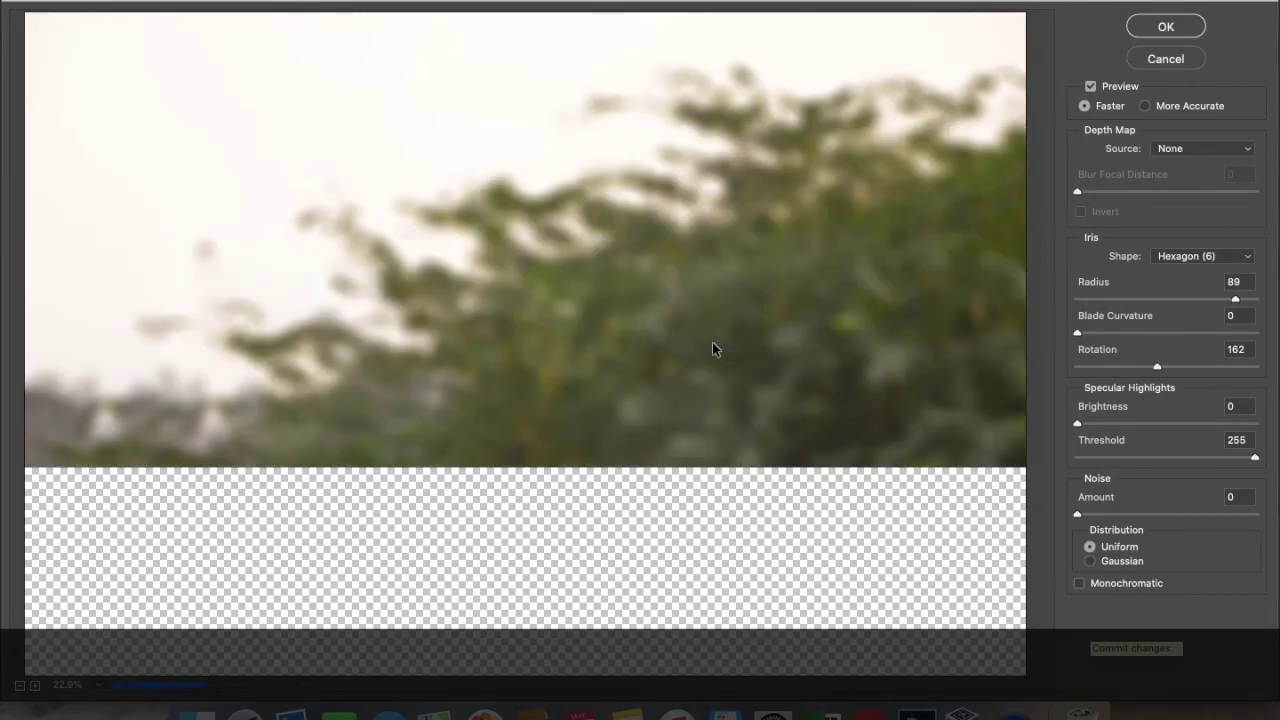
click(1163, 24)
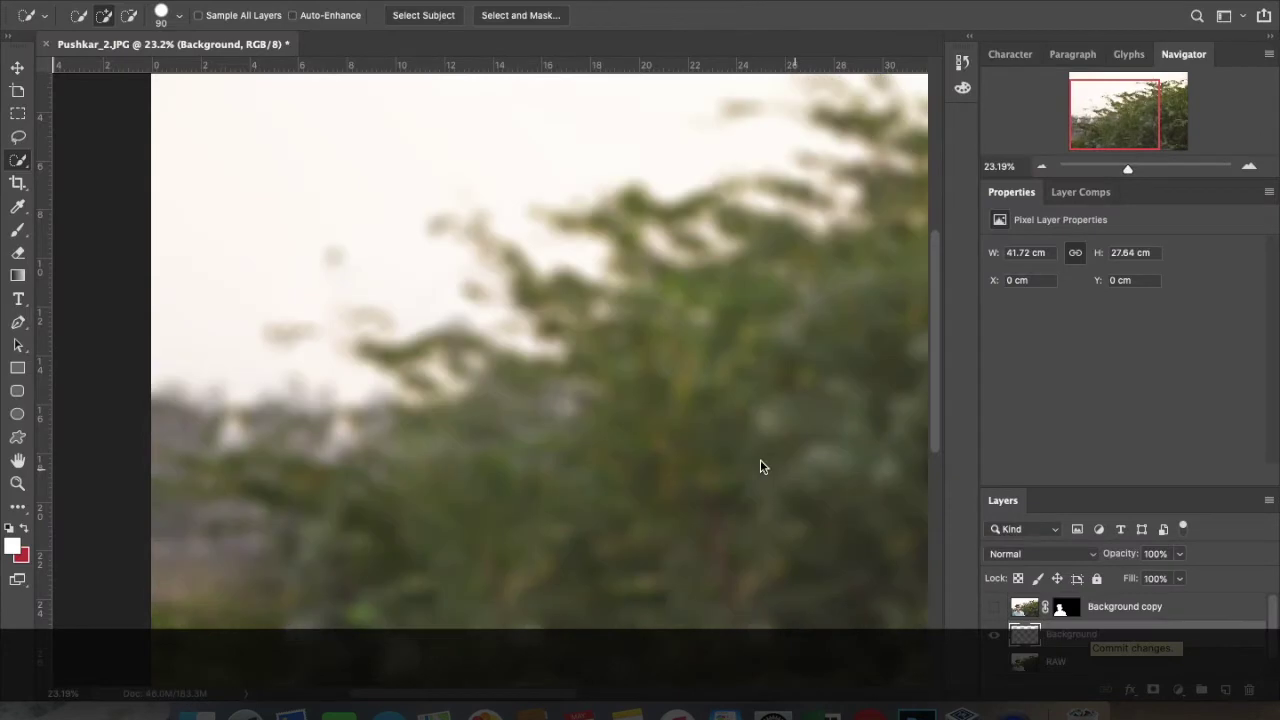
- Open the Camera Raw Filter on the blurred background with Shift+Ctrl+A
scroll(574, 400, down, 2)
scroll(611, 421, down, 1)
scroll(611, 421, down, 1)
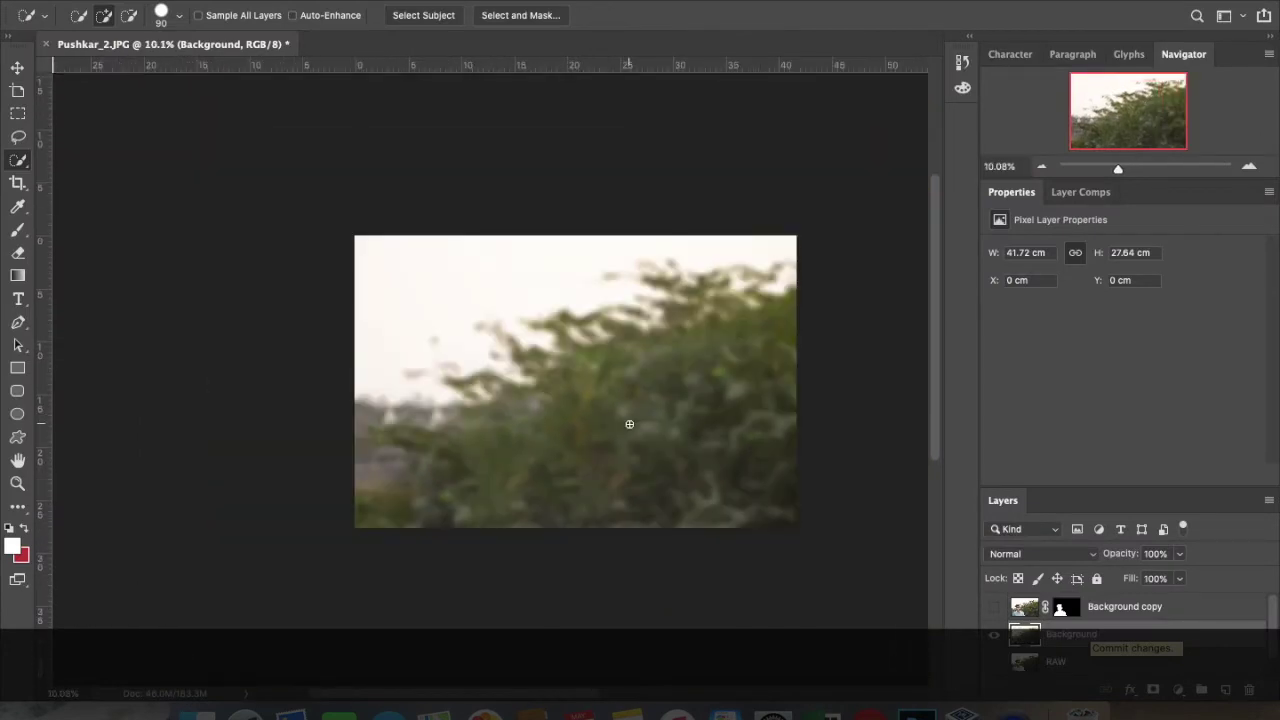
scroll(626, 423, up, 1)
scroll(630, 424, up, 1)
scroll(638, 425, up, 1)
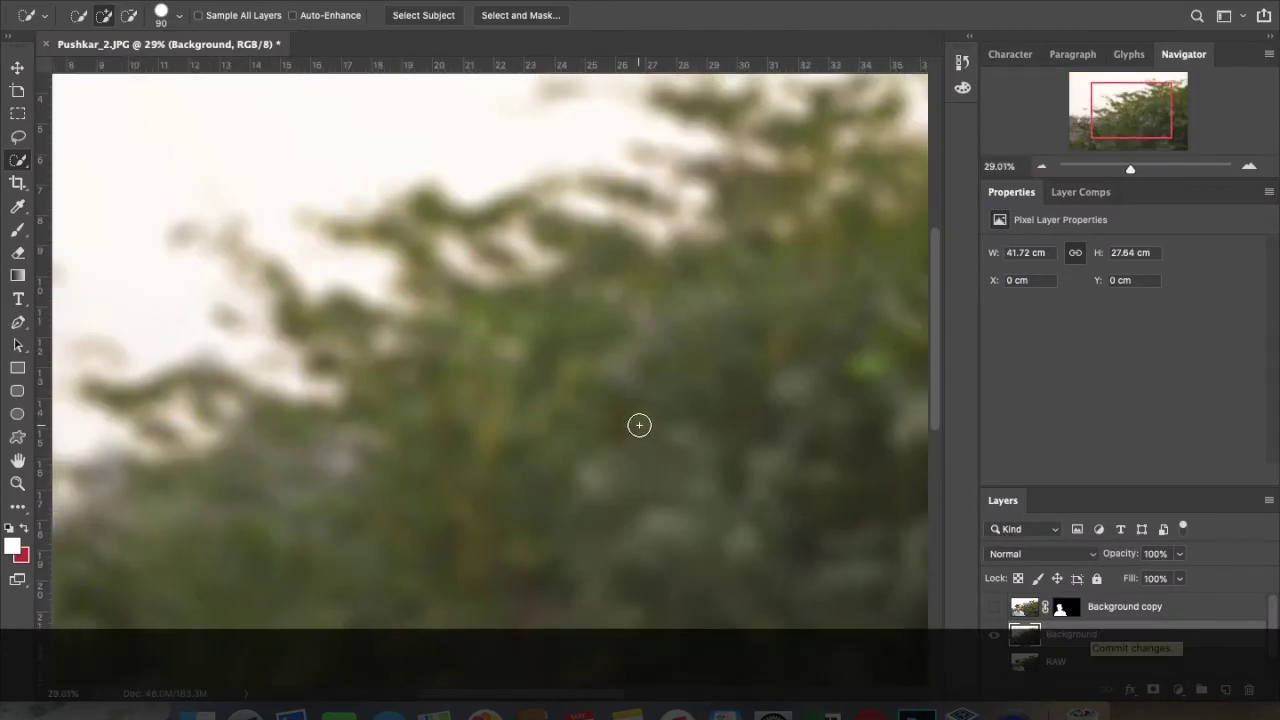
key(ctrl+shift+a)
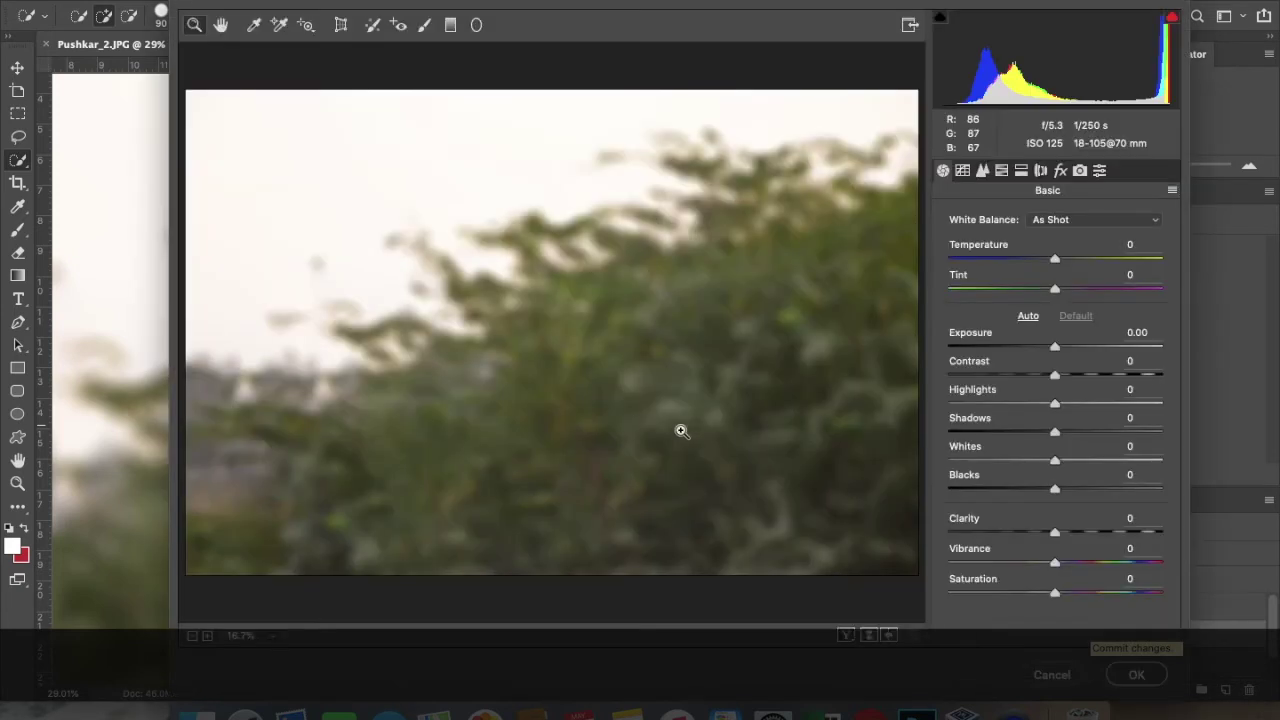
- In Camera Raw, set Auto white balance, apply Auto tone, and raise Shadows further
click(1040, 224)
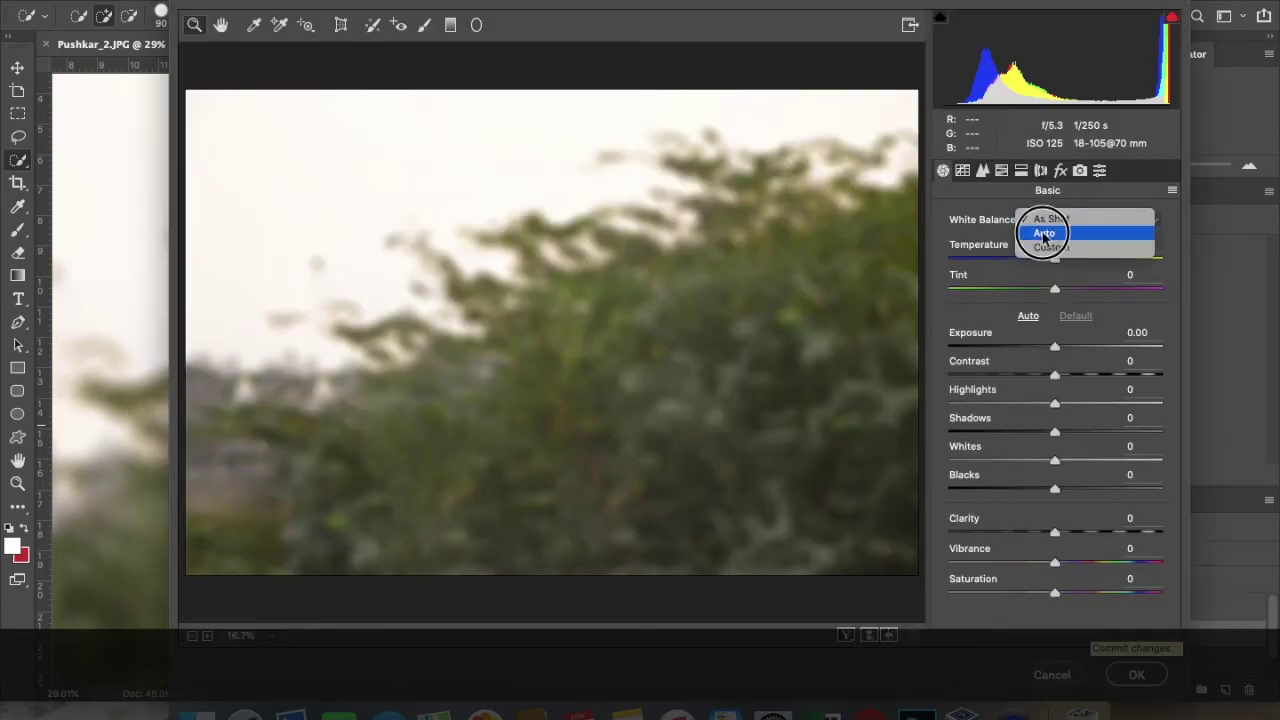
click(1042, 232)
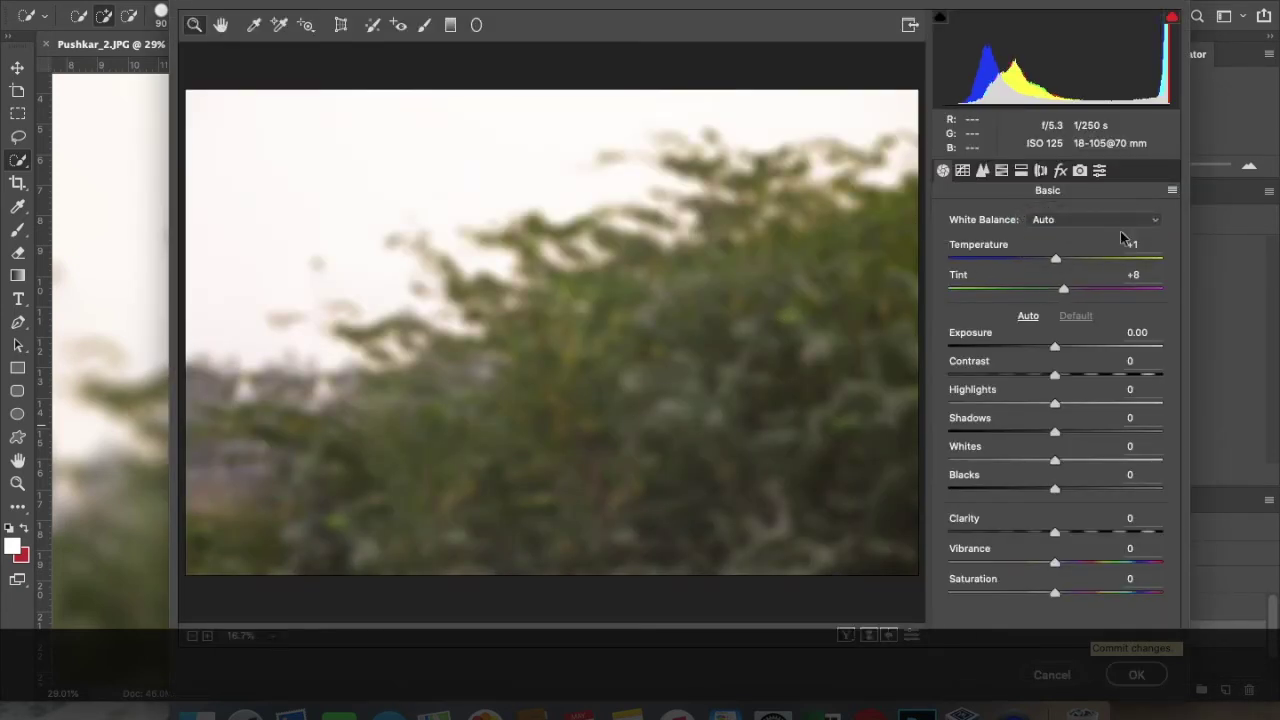
click(1028, 316)
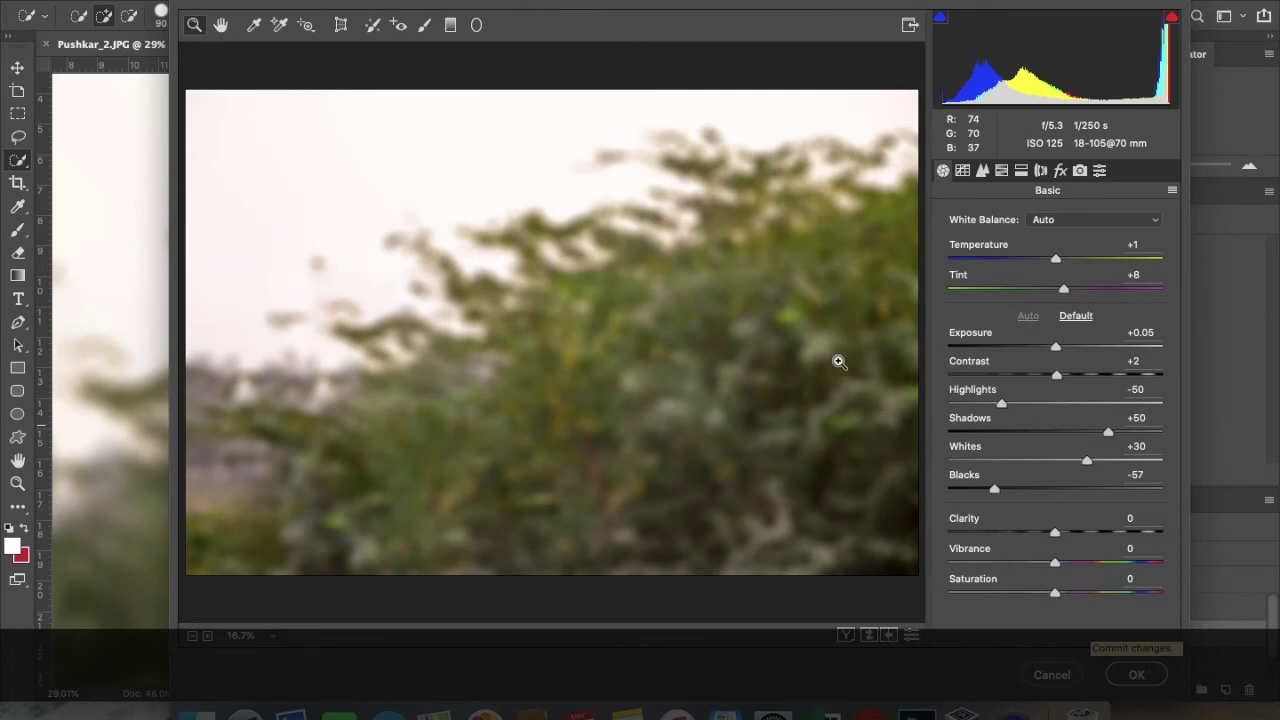
mouse_move(1109, 433)
mouse_down()
mouse_move(957, 428)
mouse_move(1201, 455)
mouse_up()
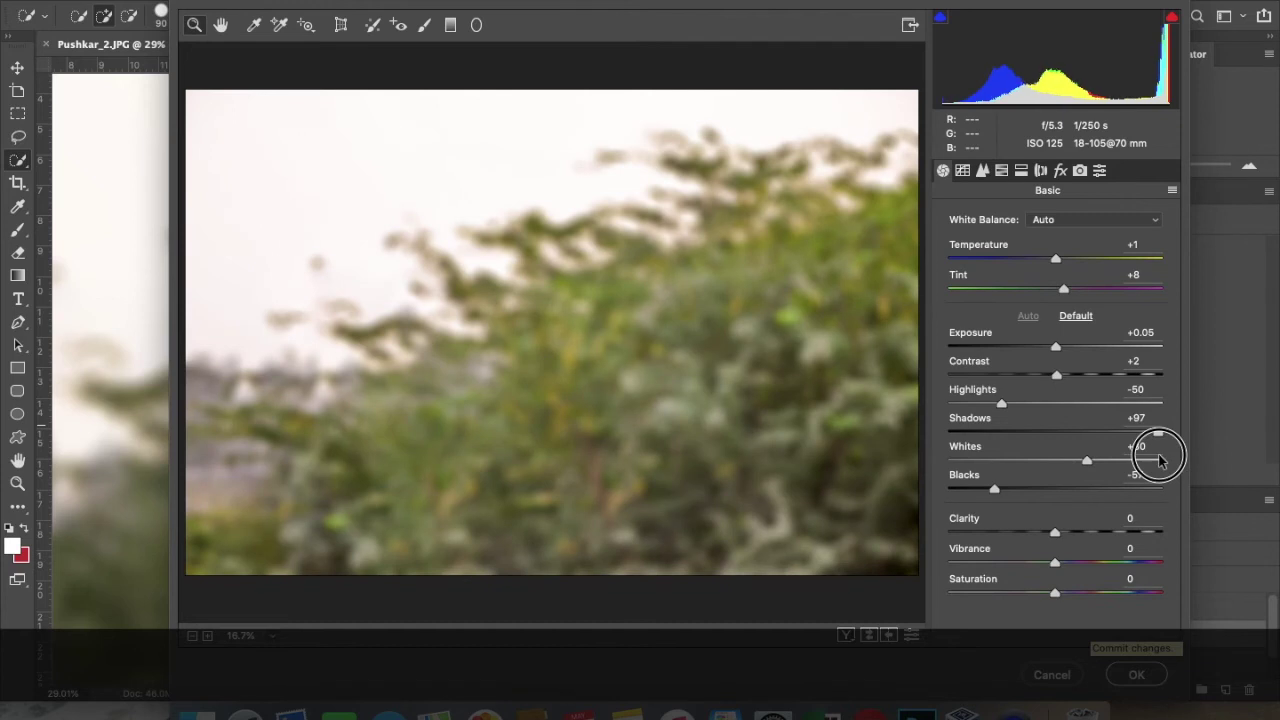
- Shift the Yellows hue toward orange and Blues hue far negative, then reapply Auto tone
click(1002, 172)
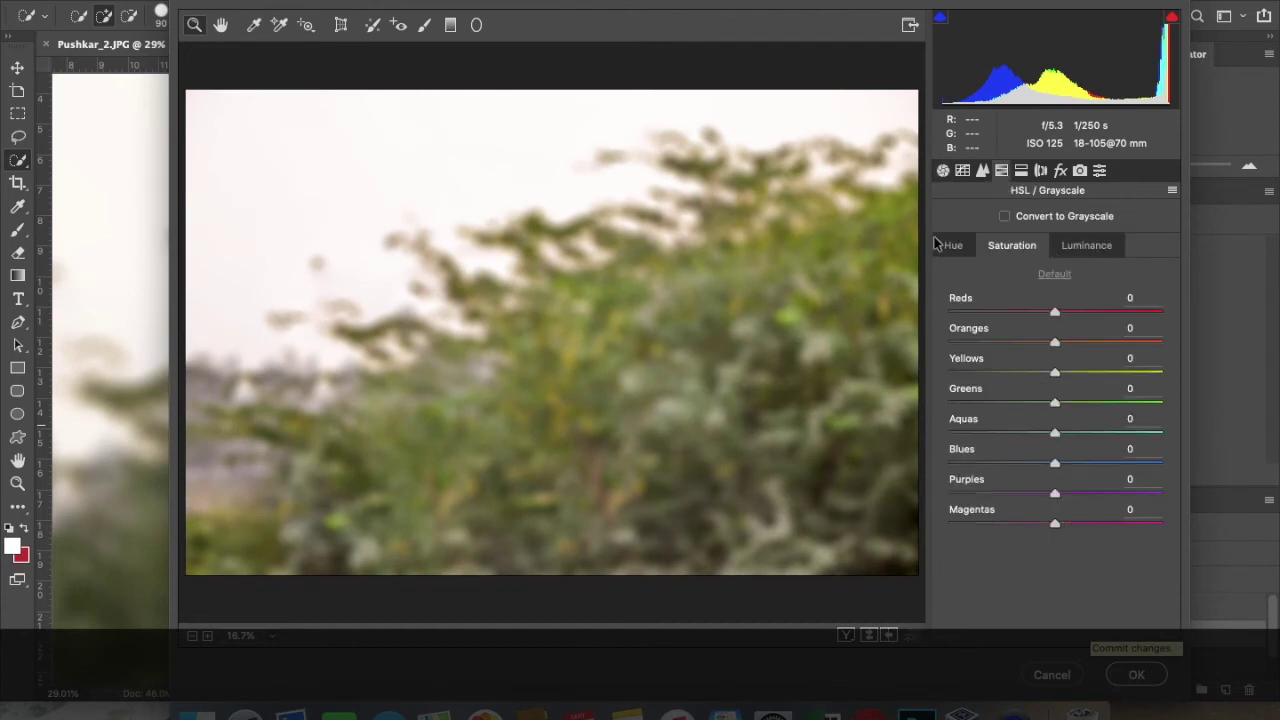
click(941, 245)
mouse_move(1054, 372)
mouse_down()
mouse_move(967, 373)
mouse_move(1060, 378)
mouse_move(1003, 342)
mouse_move(1155, 342)
mouse_up()
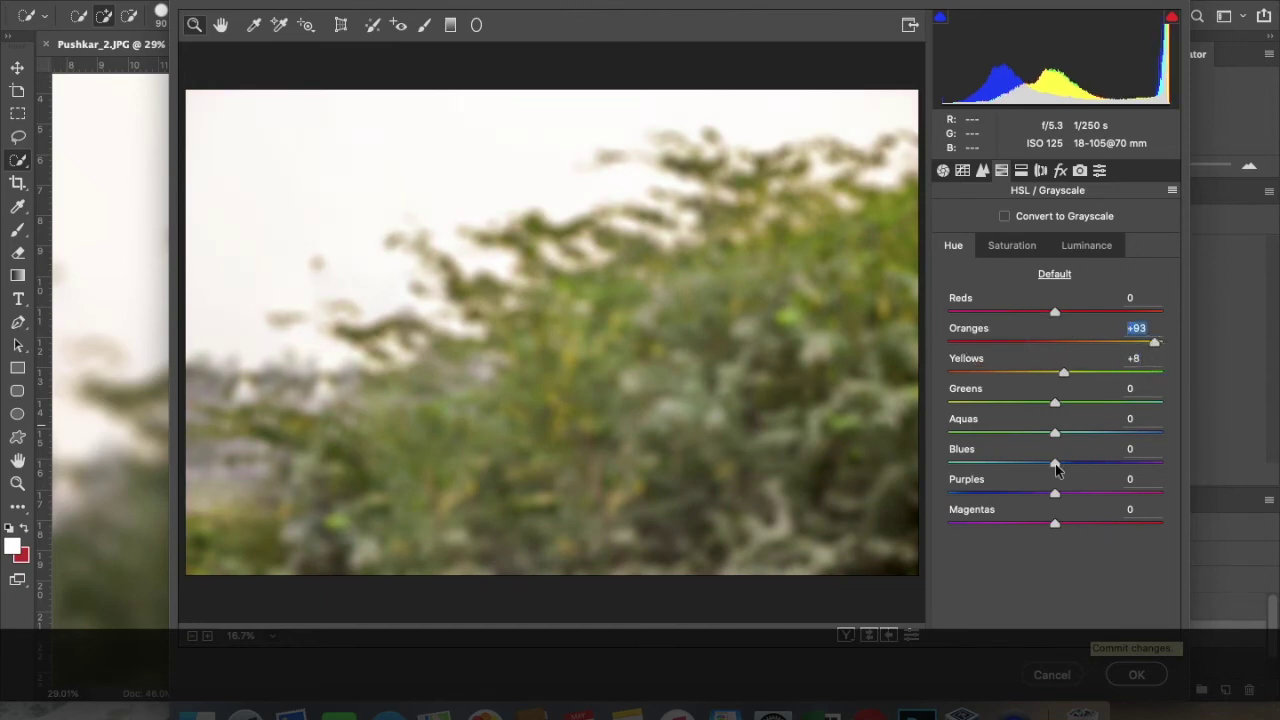
drag(1055, 466, 909, 457)
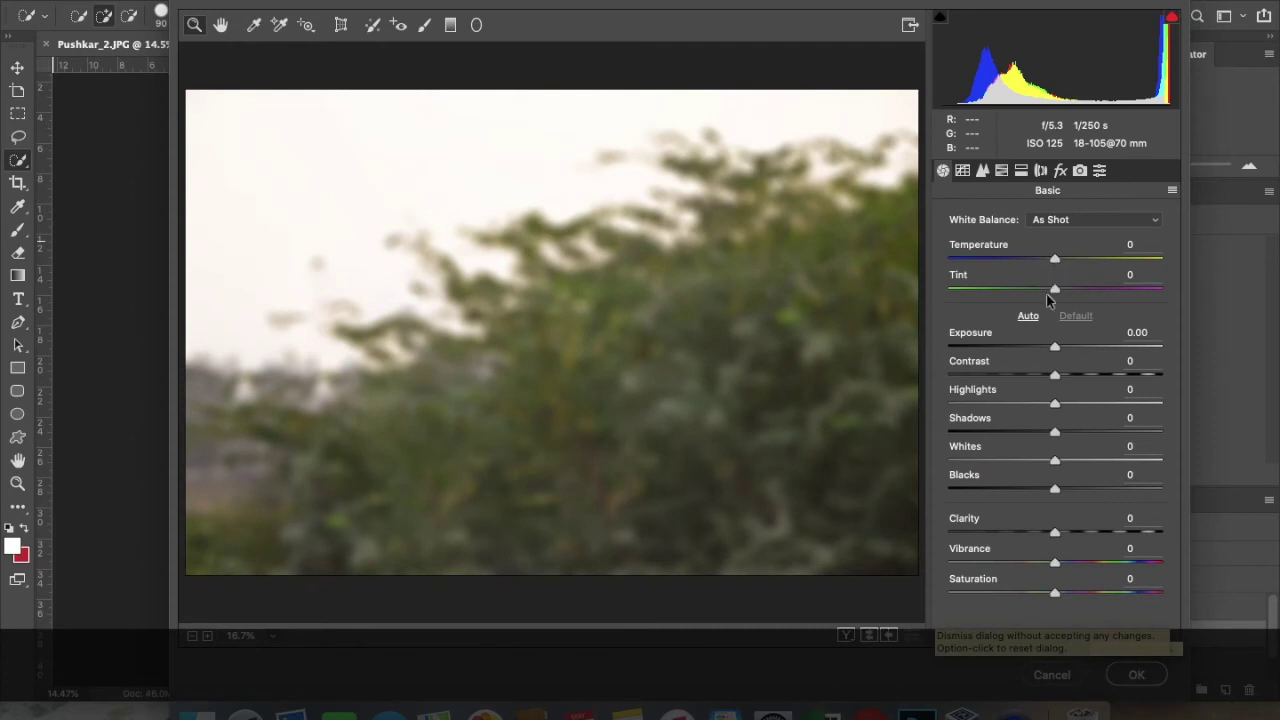
click(1028, 316)
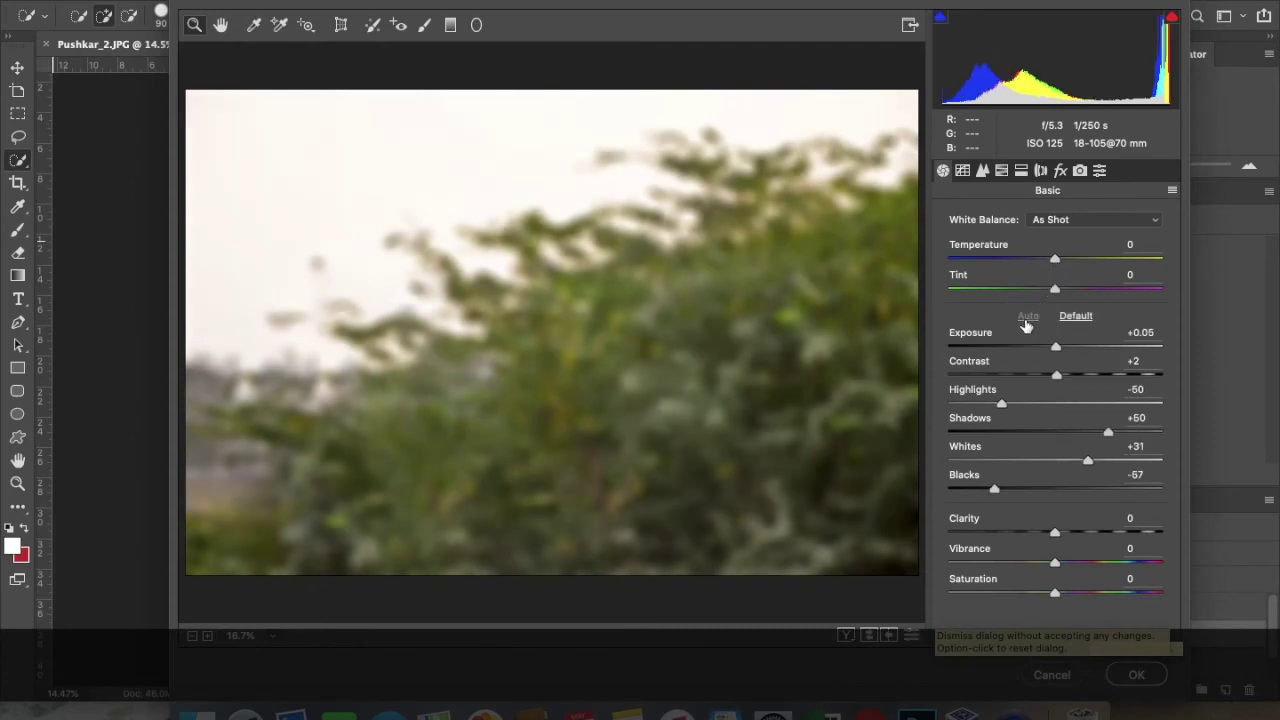
- Set HSL hue: Yellows +49, Greens shifted then eased back toward neutral
click(1004, 171)
click(966, 250)
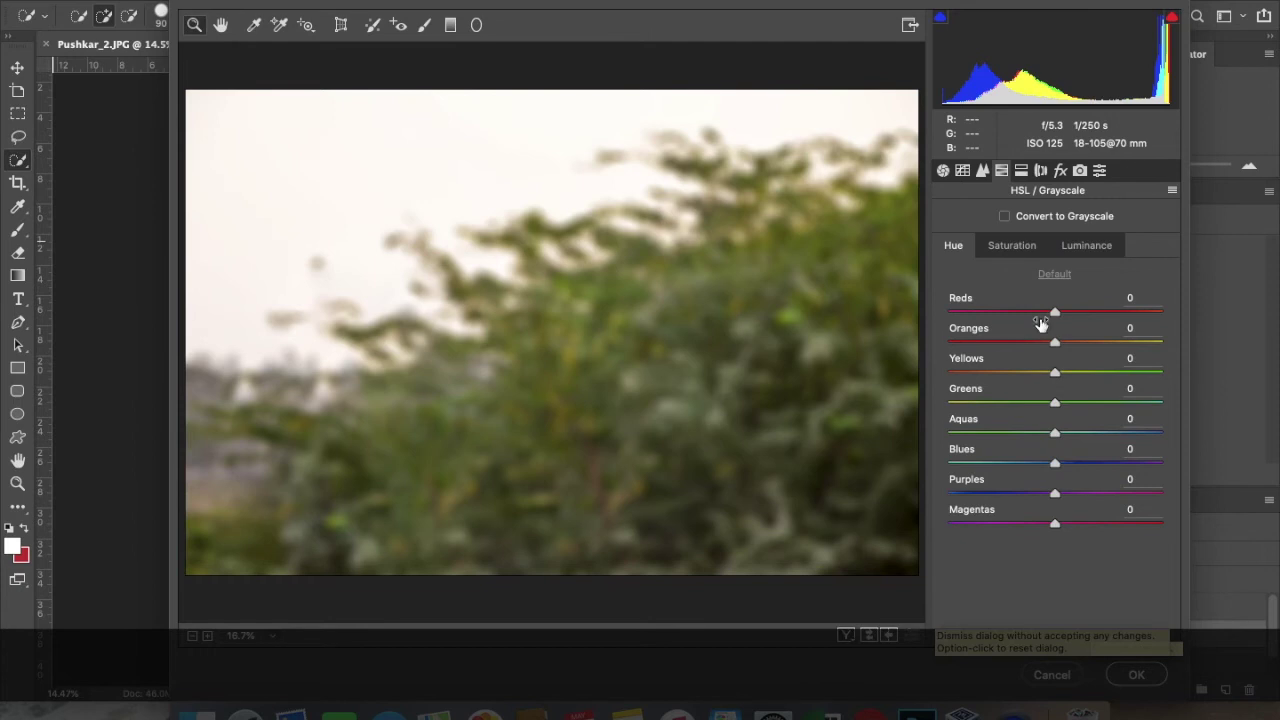
drag(1056, 372, 1108, 373)
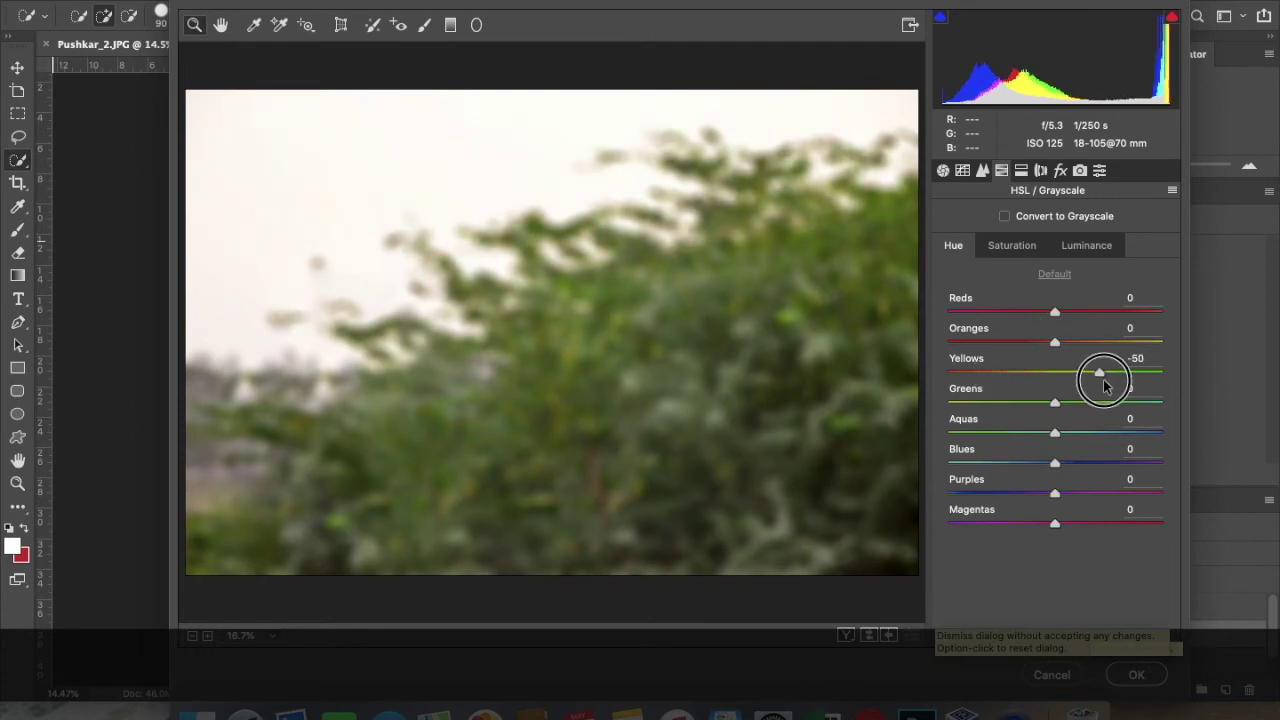
drag(1055, 402, 1145, 403)
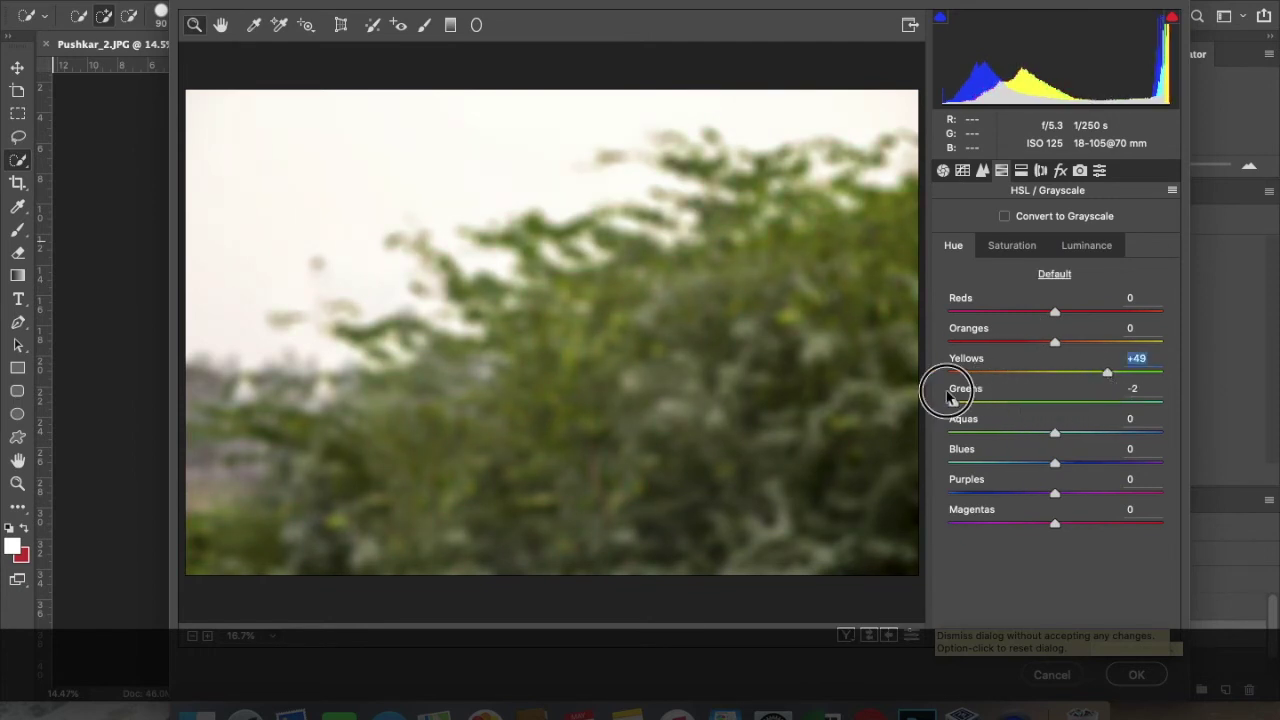
mouse_move(1066, 405)
mouse_down()
mouse_move(1120, 405)
mouse_move(910, 433)
mouse_move(1149, 433)
mouse_up()
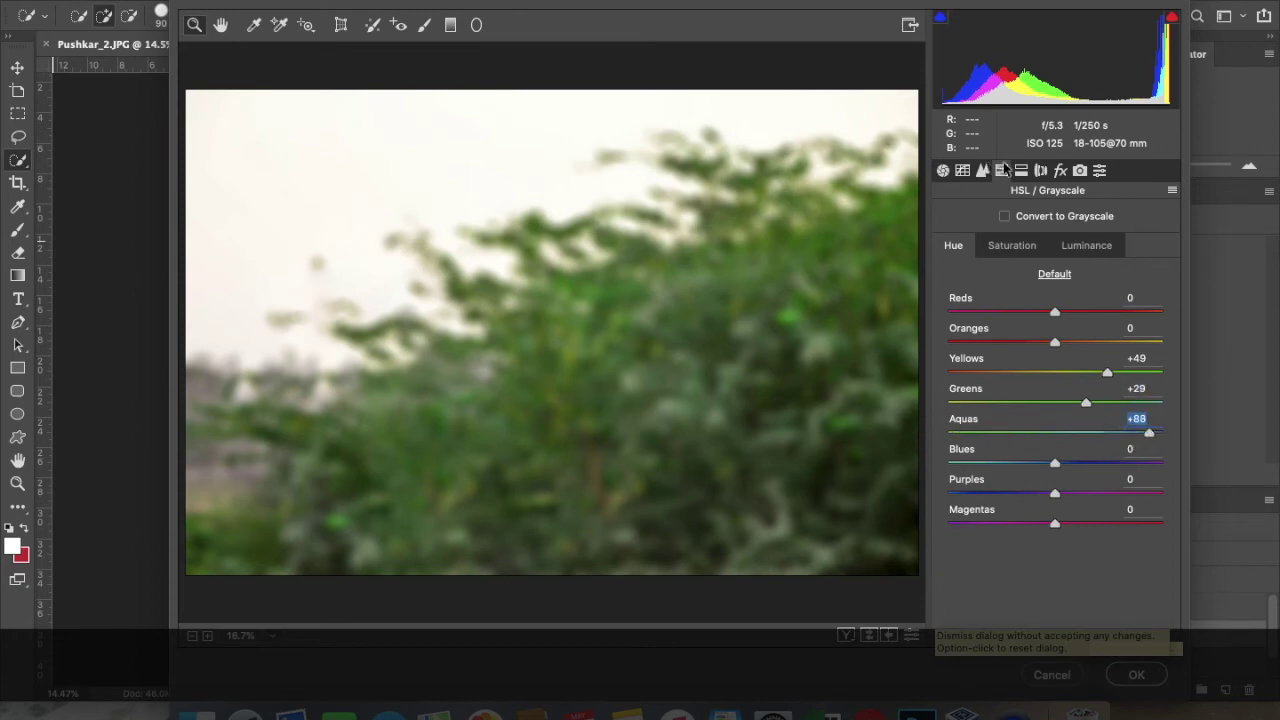
- Set HSL saturation: Greens +91, Aquas +77, Yellows -83
click(1012, 245)
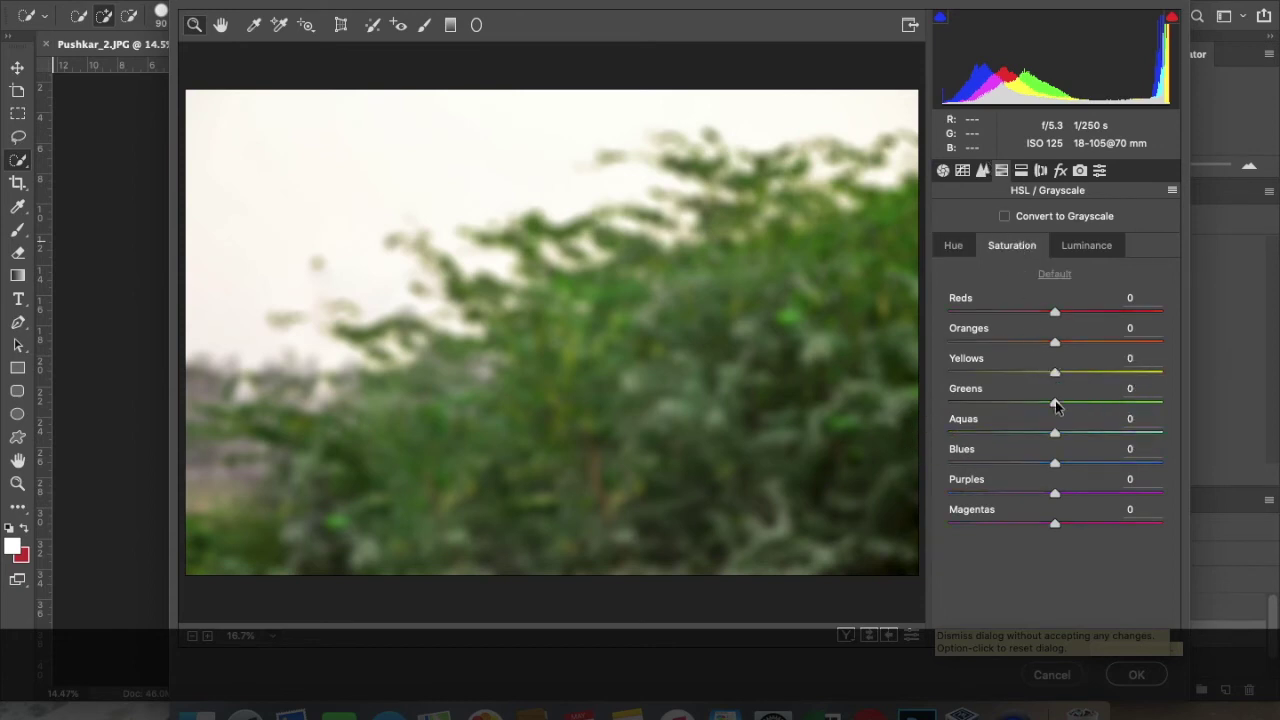
mouse_move(1054, 402)
mouse_down()
mouse_move(952, 398)
mouse_move(1150, 402)
mouse_up()
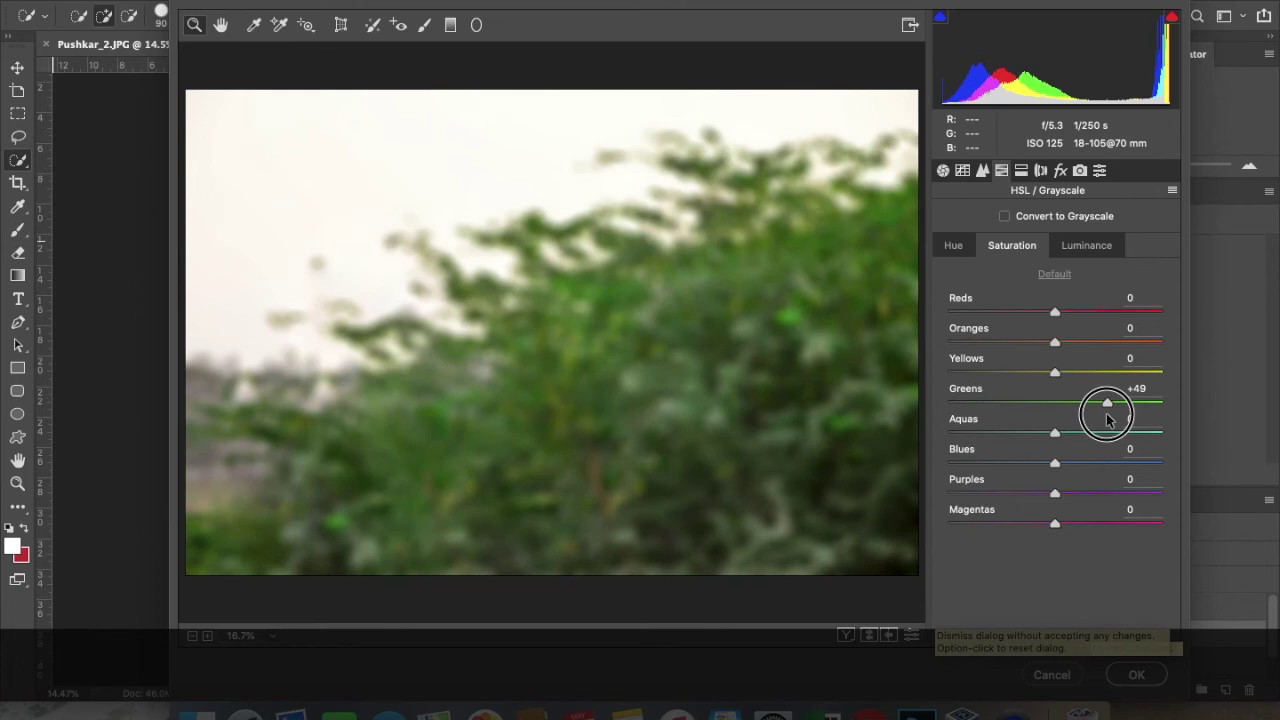
drag(1055, 433, 1138, 432)
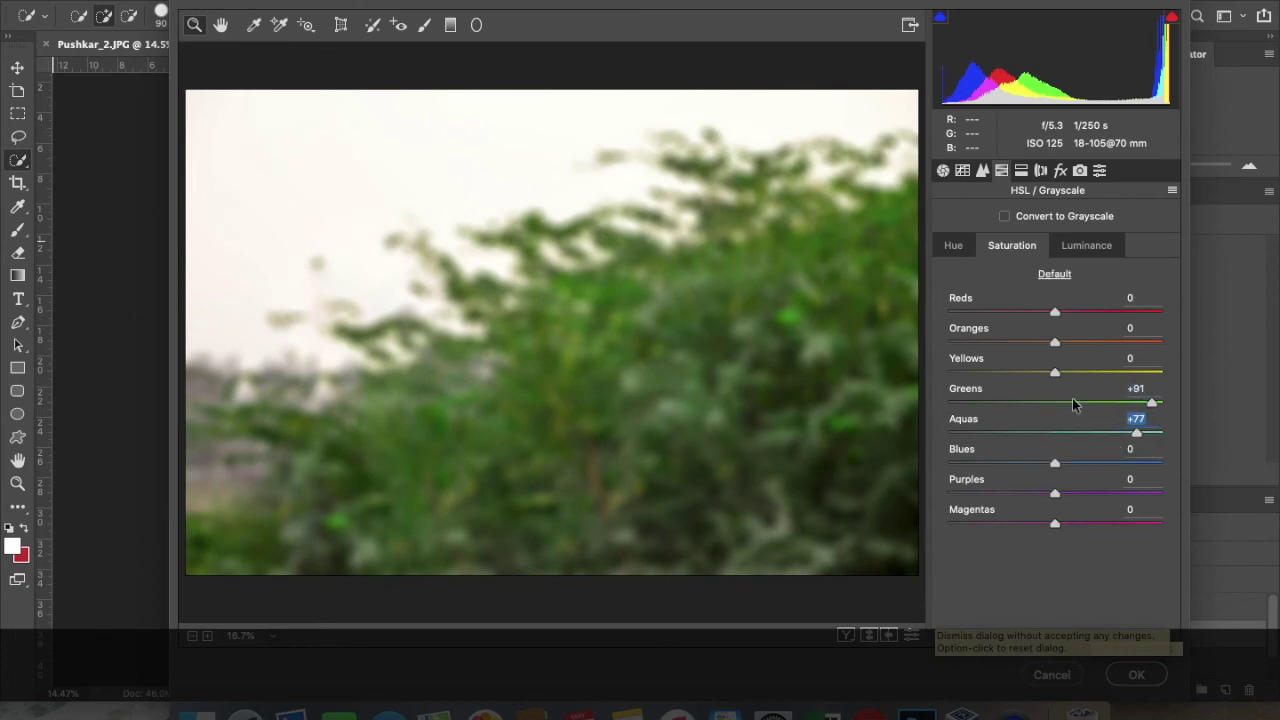
mouse_move(1055, 372)
mouse_down()
mouse_move(1130, 372)
mouse_move(967, 366)
mouse_up()
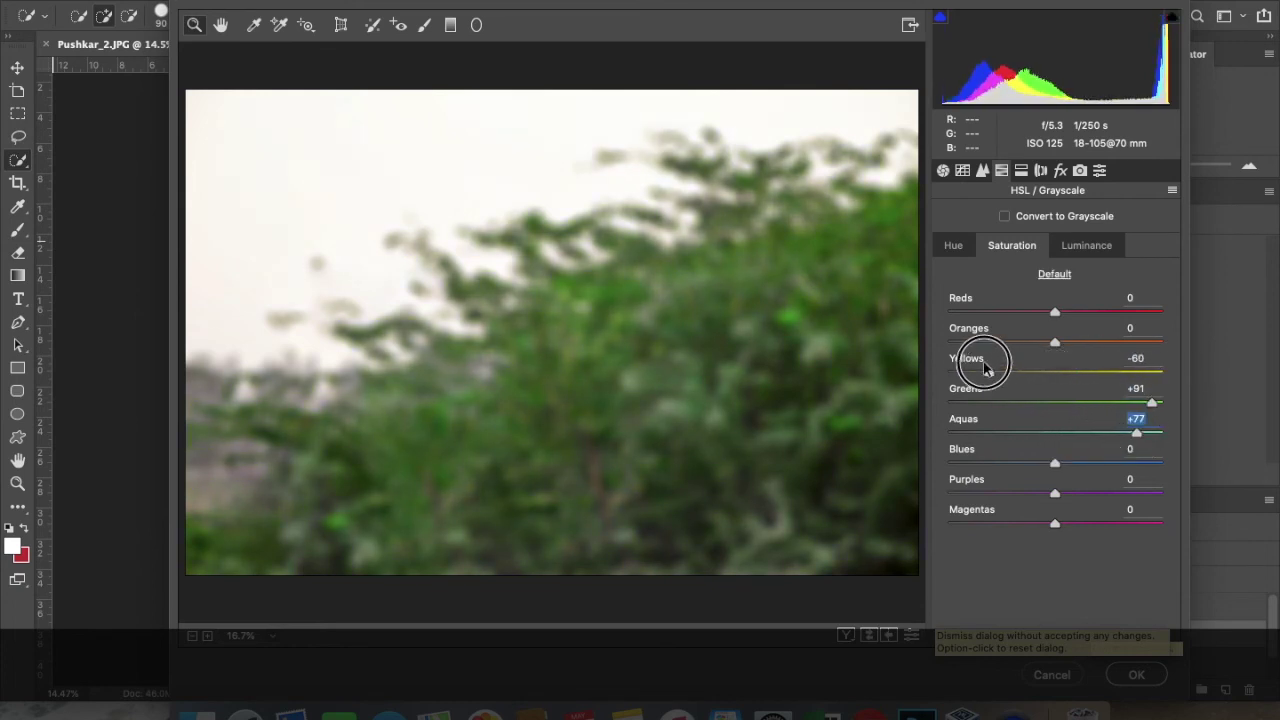
- Raise luminance of Yellows, Greens (+59) and Aquas (+65), and accept the Camera Raw edits
click(1072, 255)
drag(1055, 372, 1123, 377)
drag(1055, 402, 1118, 403)
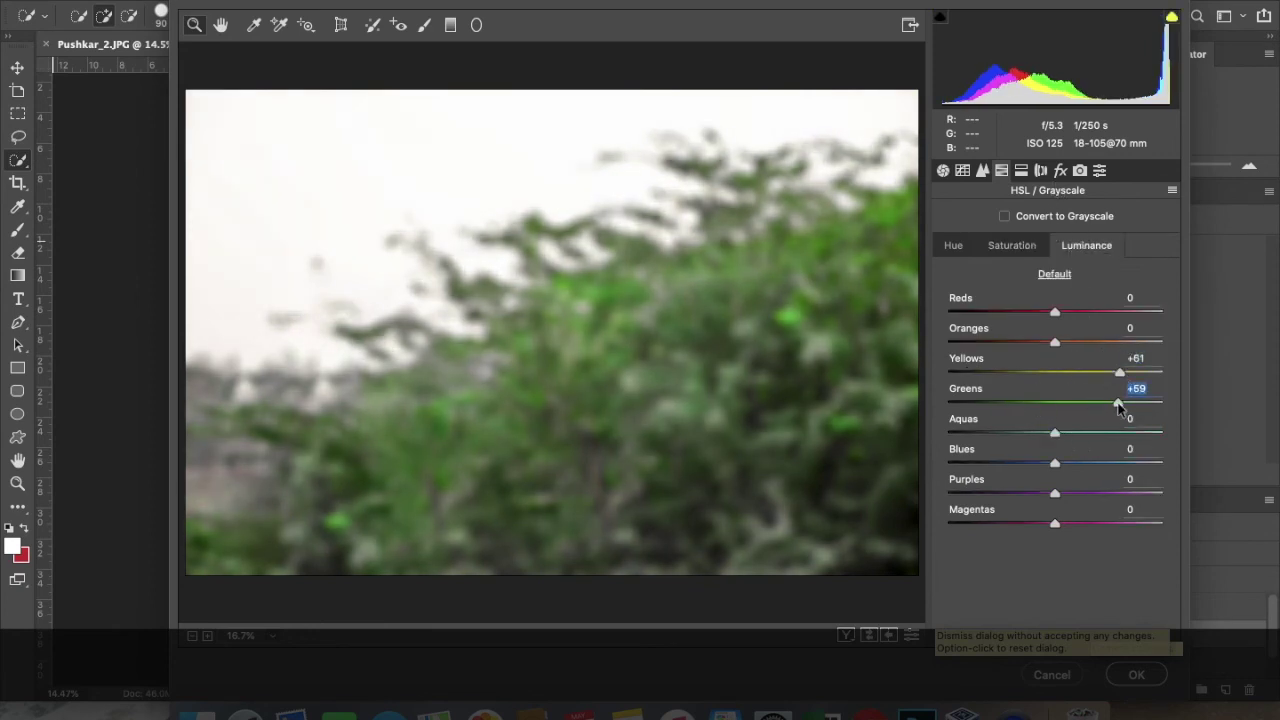
drag(1056, 432, 1124, 432)
click(1136, 684)
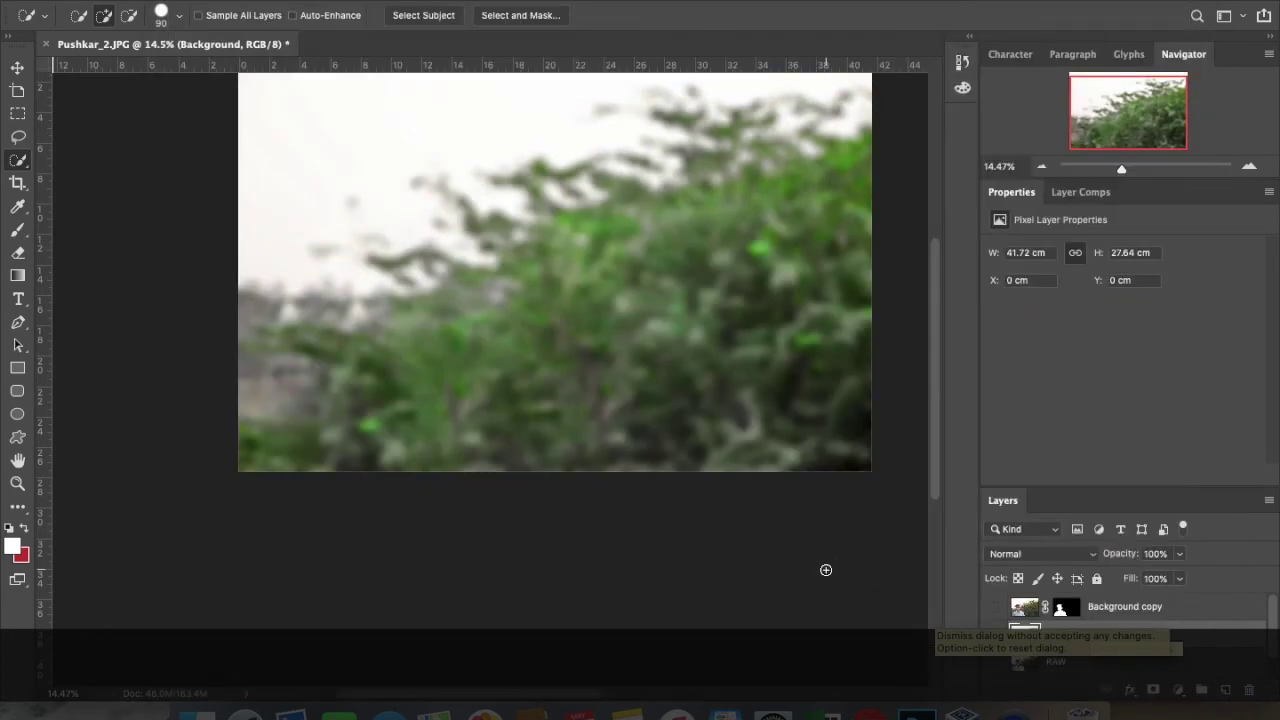
- Select the Move tool and open the Blur Gallery filter choices
scroll(640, 437, up, 1)
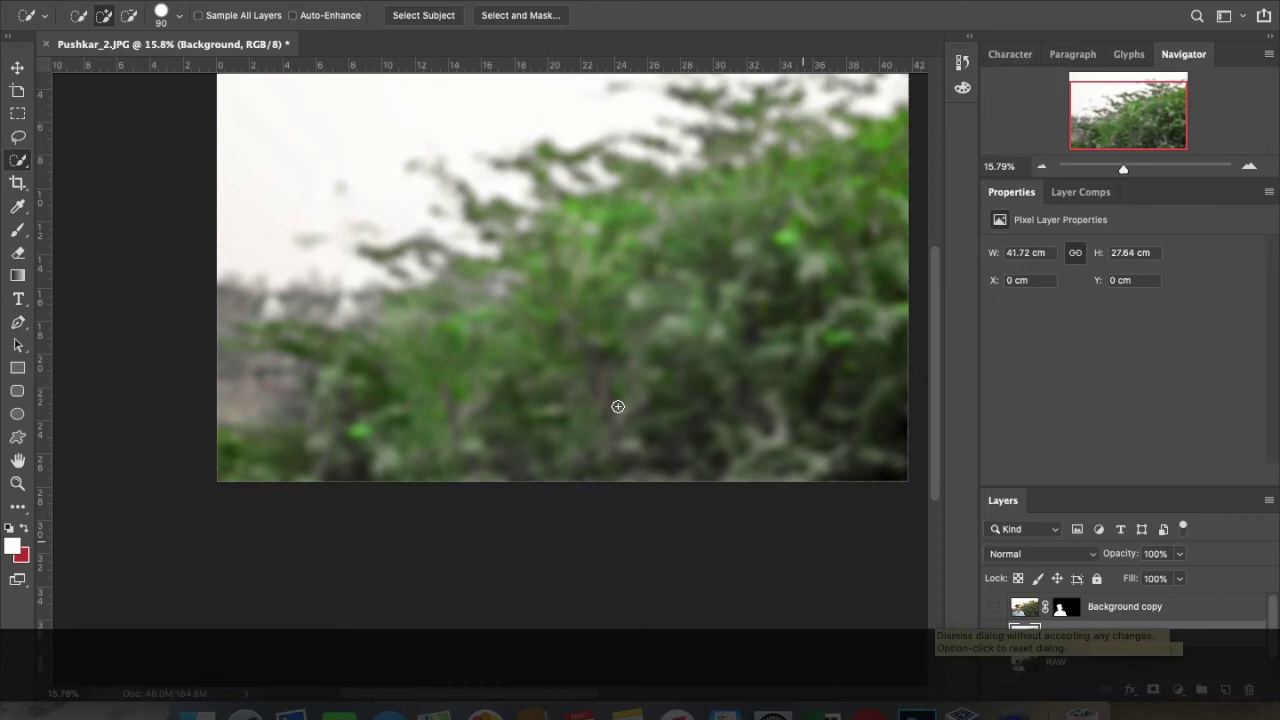
scroll(609, 394, up, 2)
scroll(608, 394, down, 1)
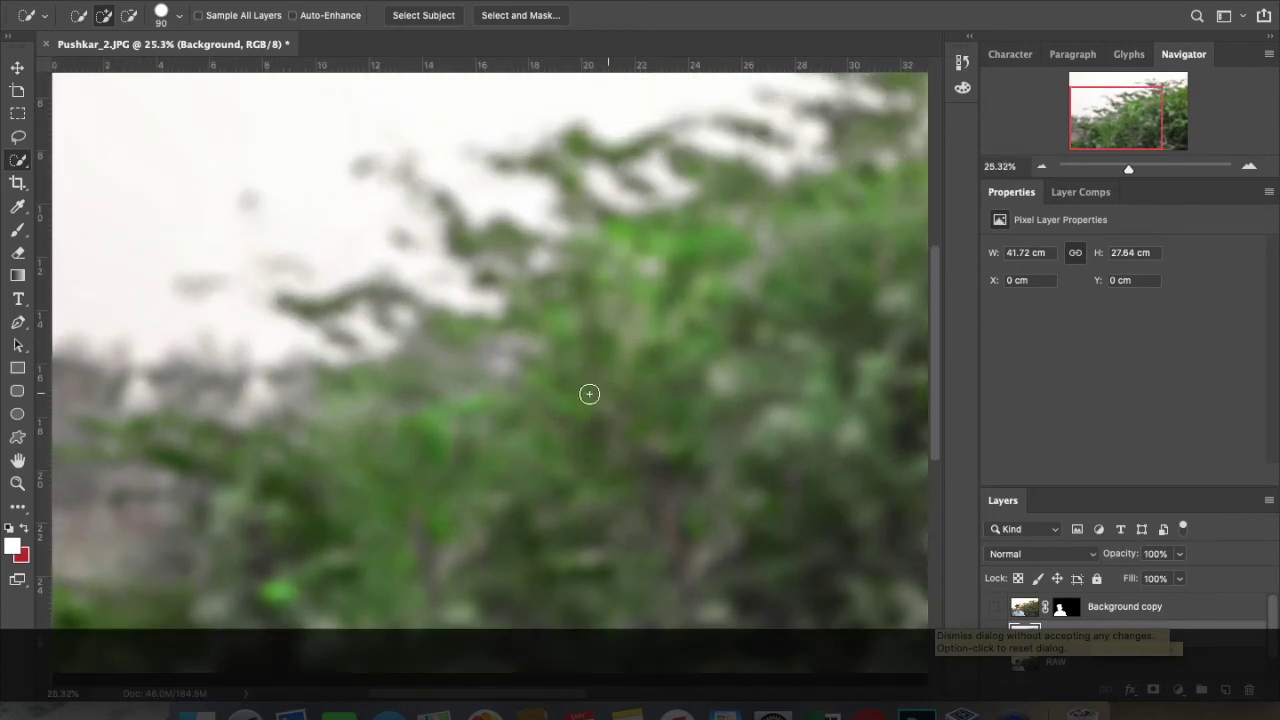
scroll(590, 394, down, 1)
scroll(575, 396, down, 1)
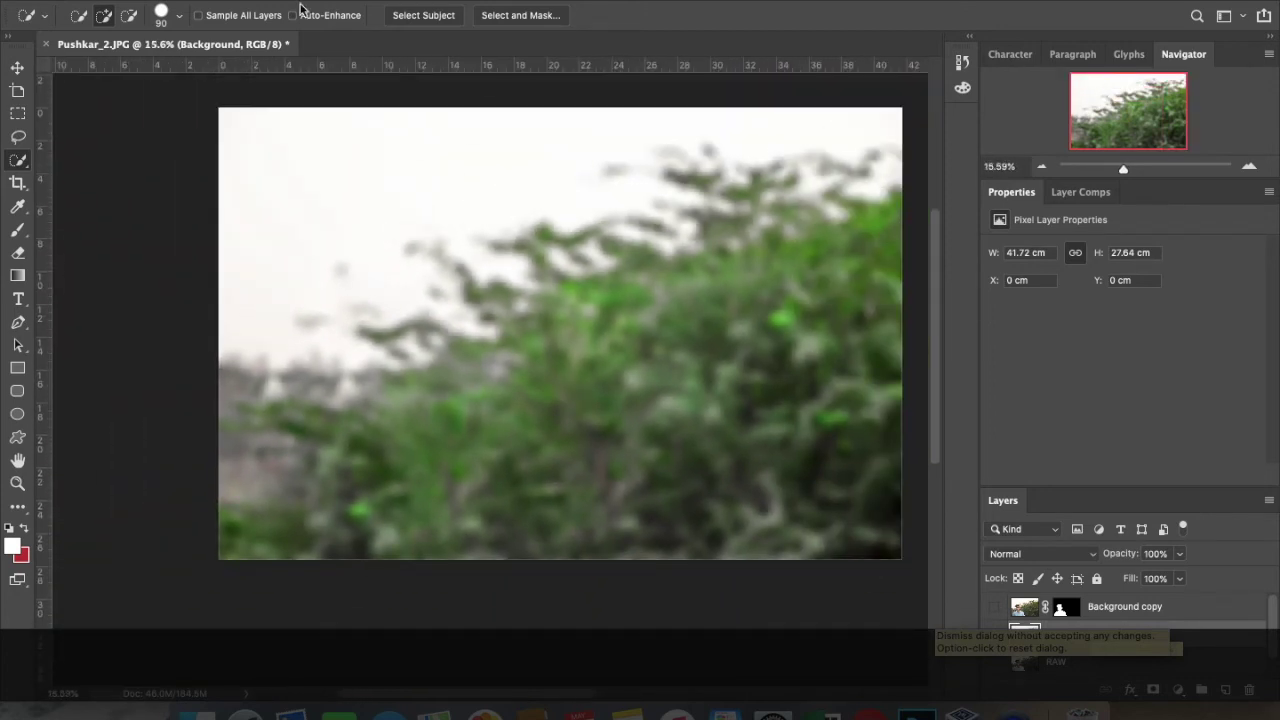
click(17, 67)
click(445, 2)
mouse_move(467, 198)
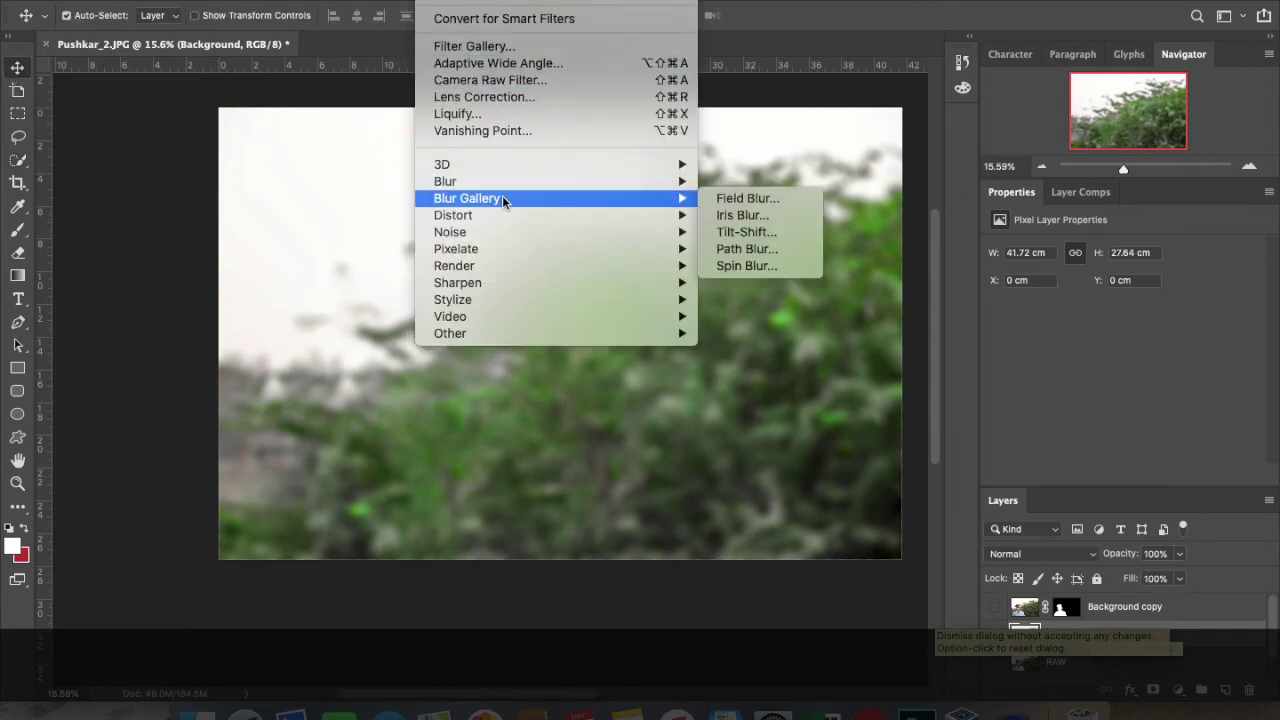
- Start Iris Blur, turn it off, delete the extra pin, and enable Tilt-Shift instead
click(744, 215)
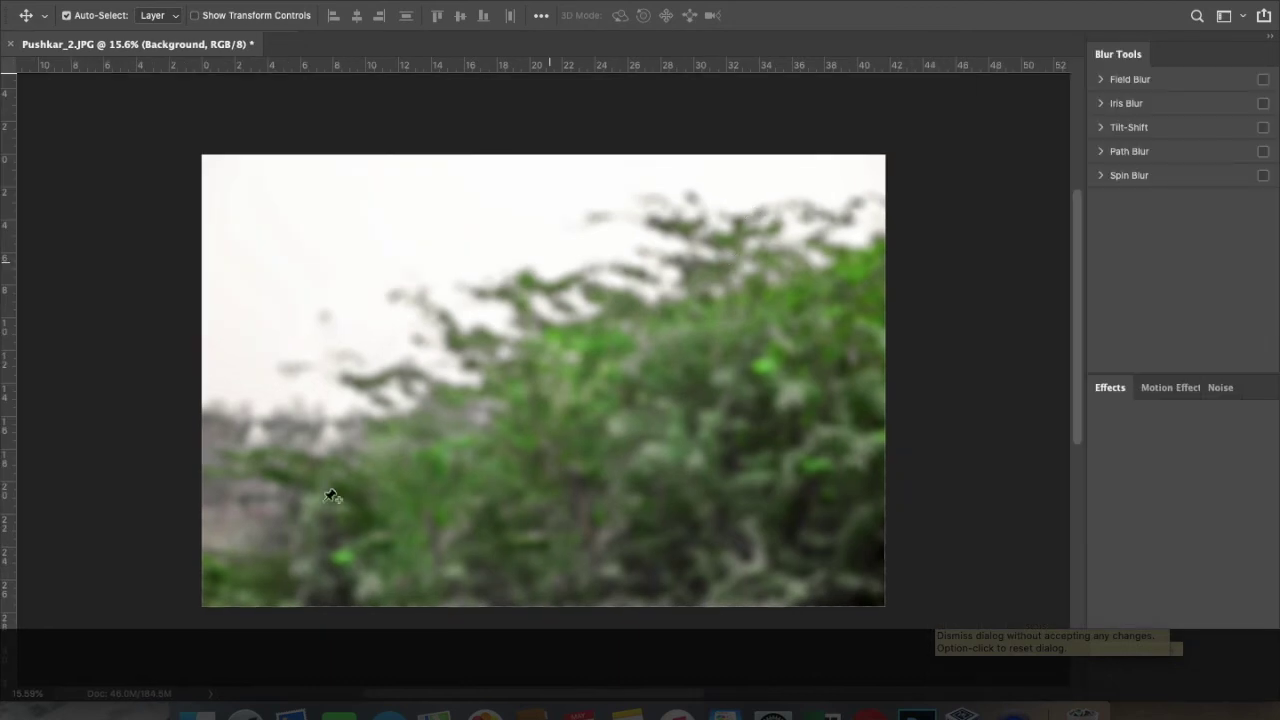
click(414, 370)
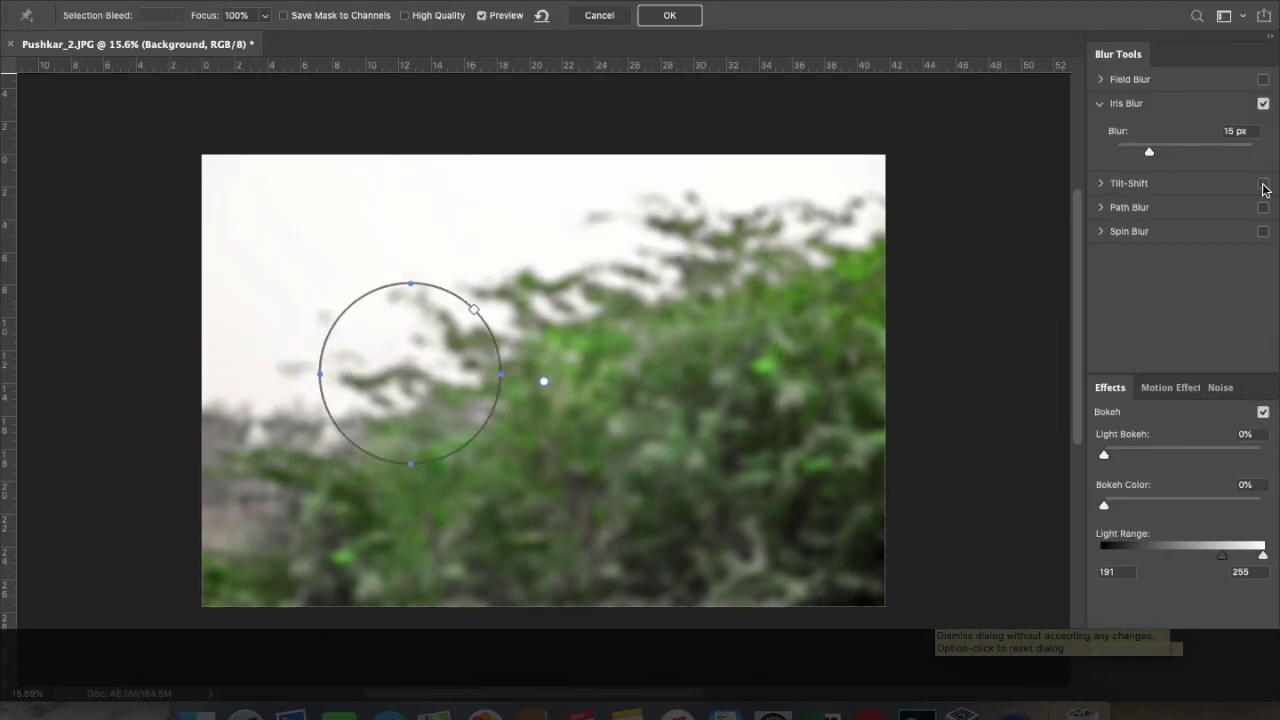
click(1263, 103)
click(462, 279)
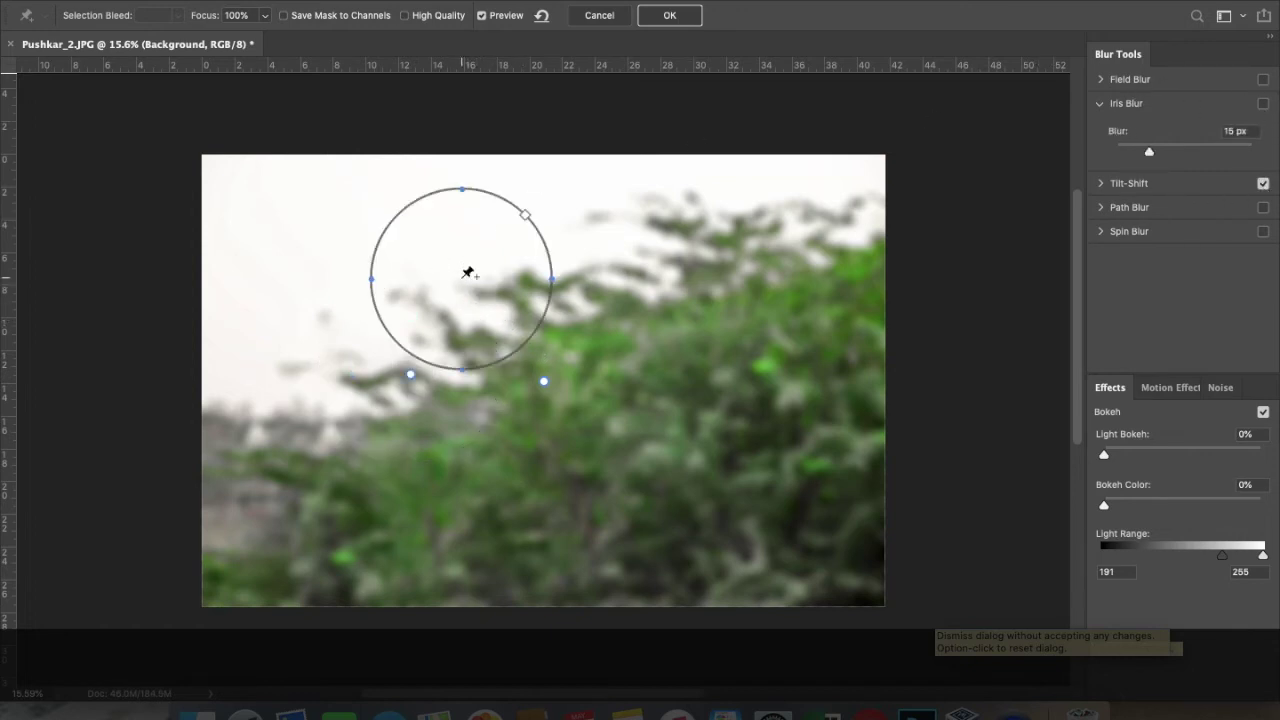
key(Delete)
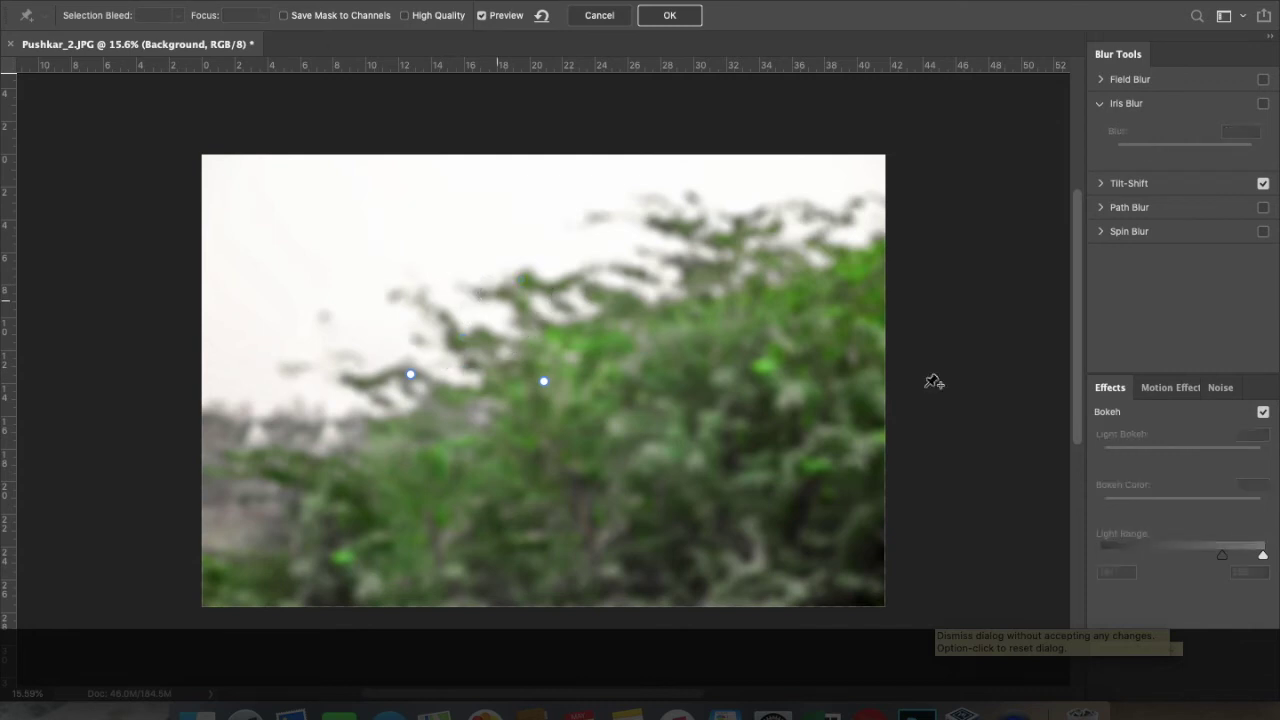
click(1131, 183)
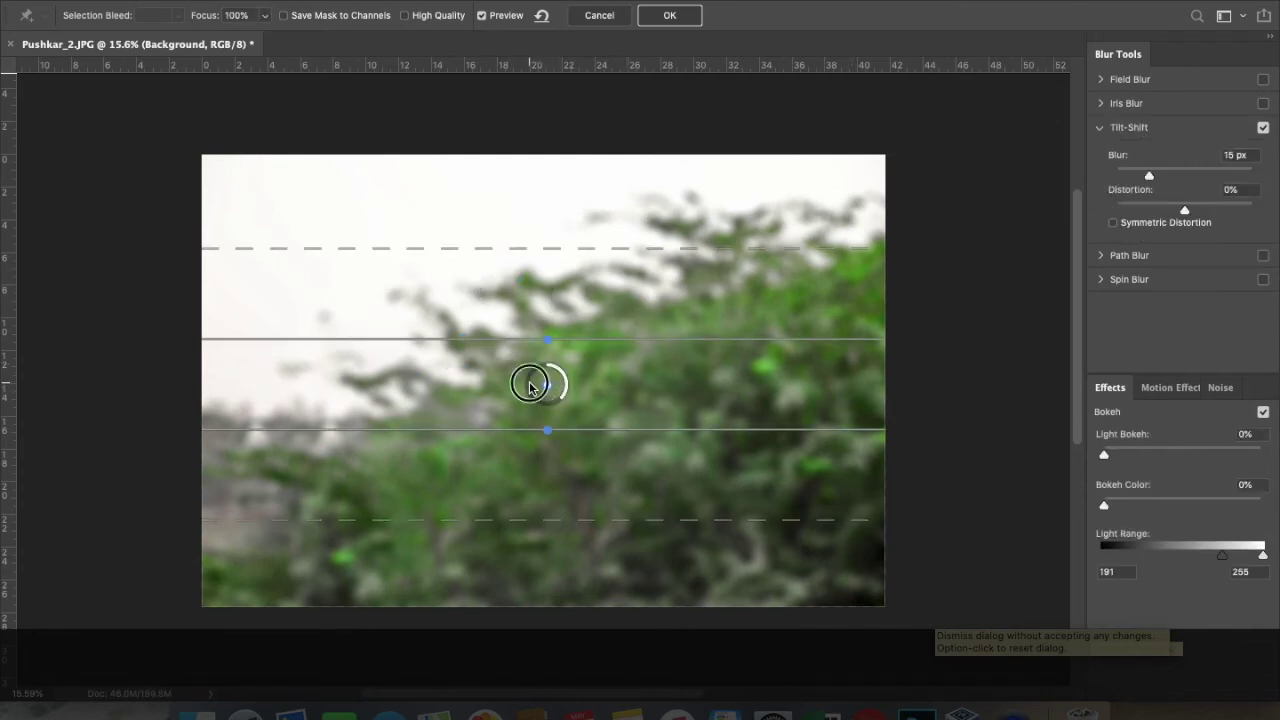
- Set Tilt-Shift blur to 143 px, collapse all focus lines onto centre, and set Light Bokeh 30%
drag(530, 383, 543, 372)
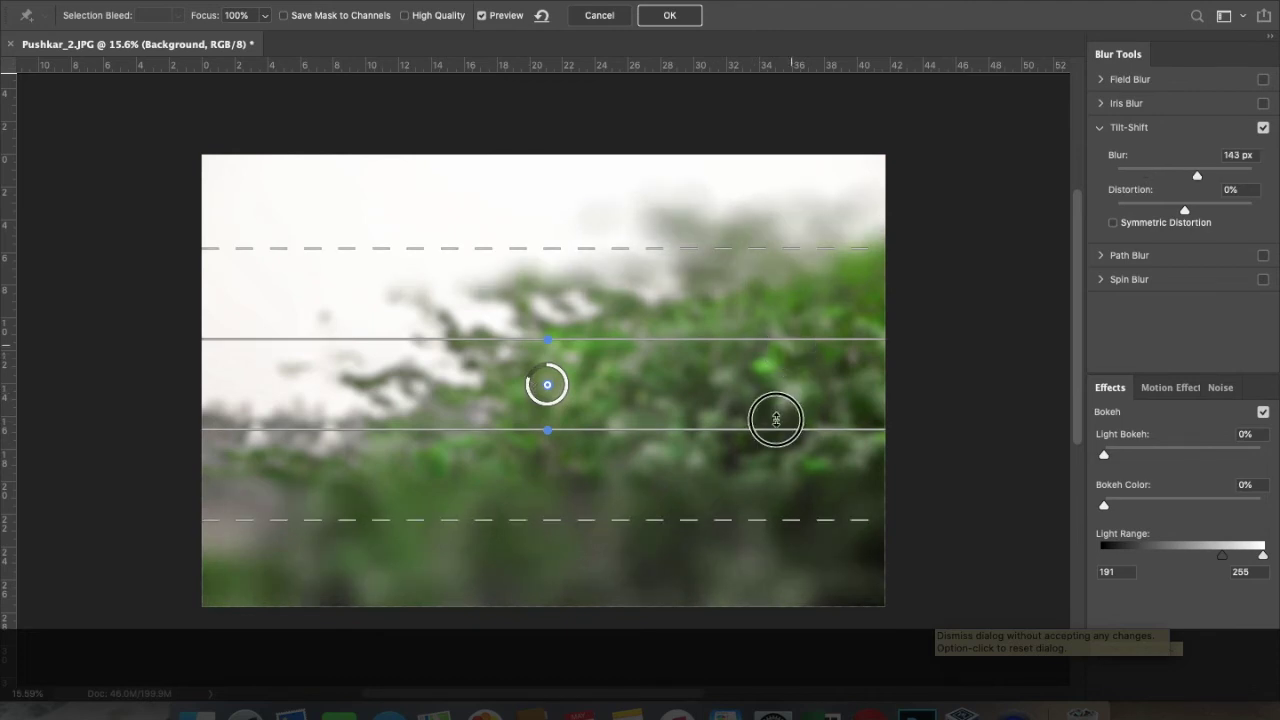
drag(548, 340, 550, 384)
drag(547, 430, 547, 386)
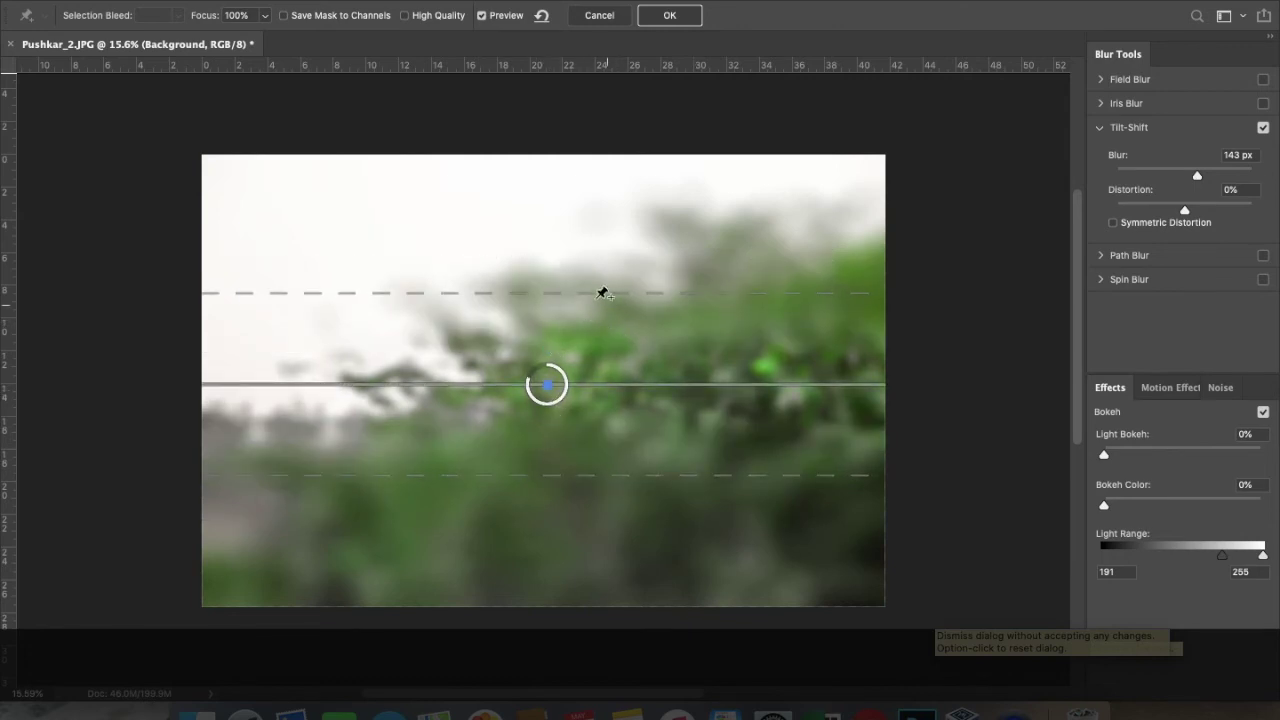
drag(596, 346, 604, 410)
drag(616, 474, 614, 466)
drag(609, 364, 606, 340)
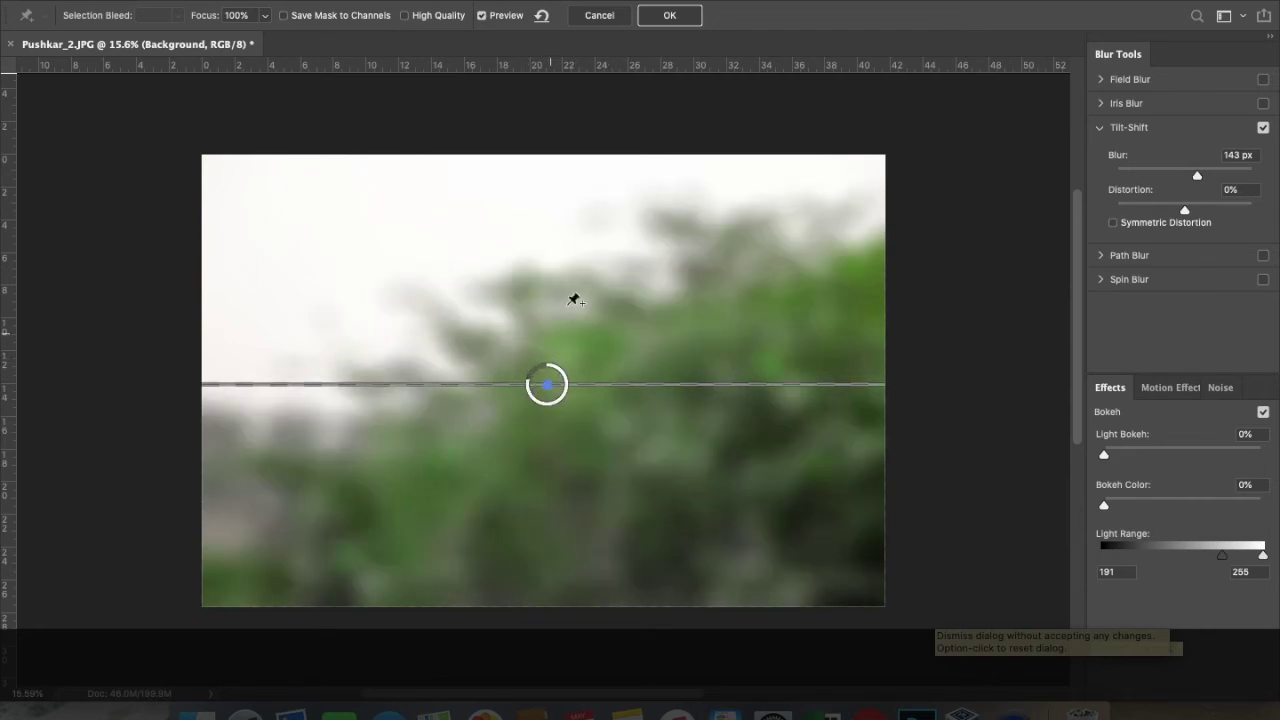
click(1151, 449)
- Experiment with Bokeh Color, Light Bokeh and Light Range values for the tilt-shift bokeh
click(1169, 502)
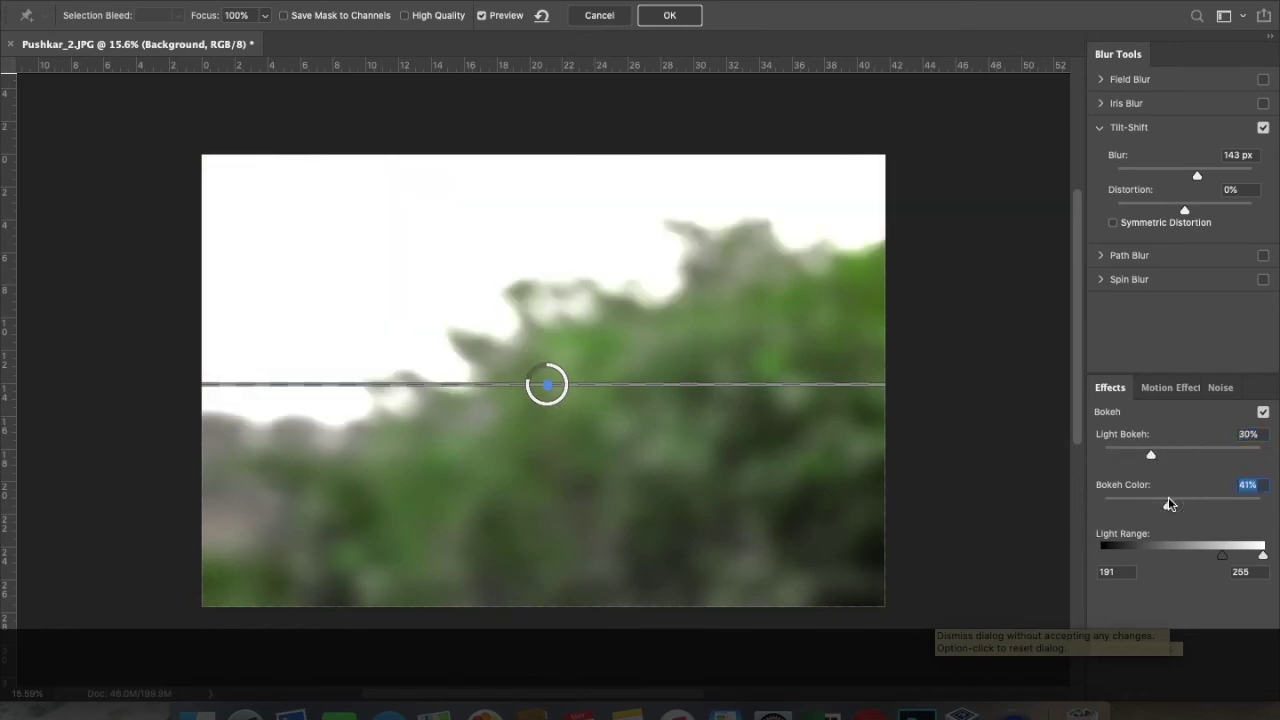
click(1204, 502)
drag(1258, 555, 1183, 562)
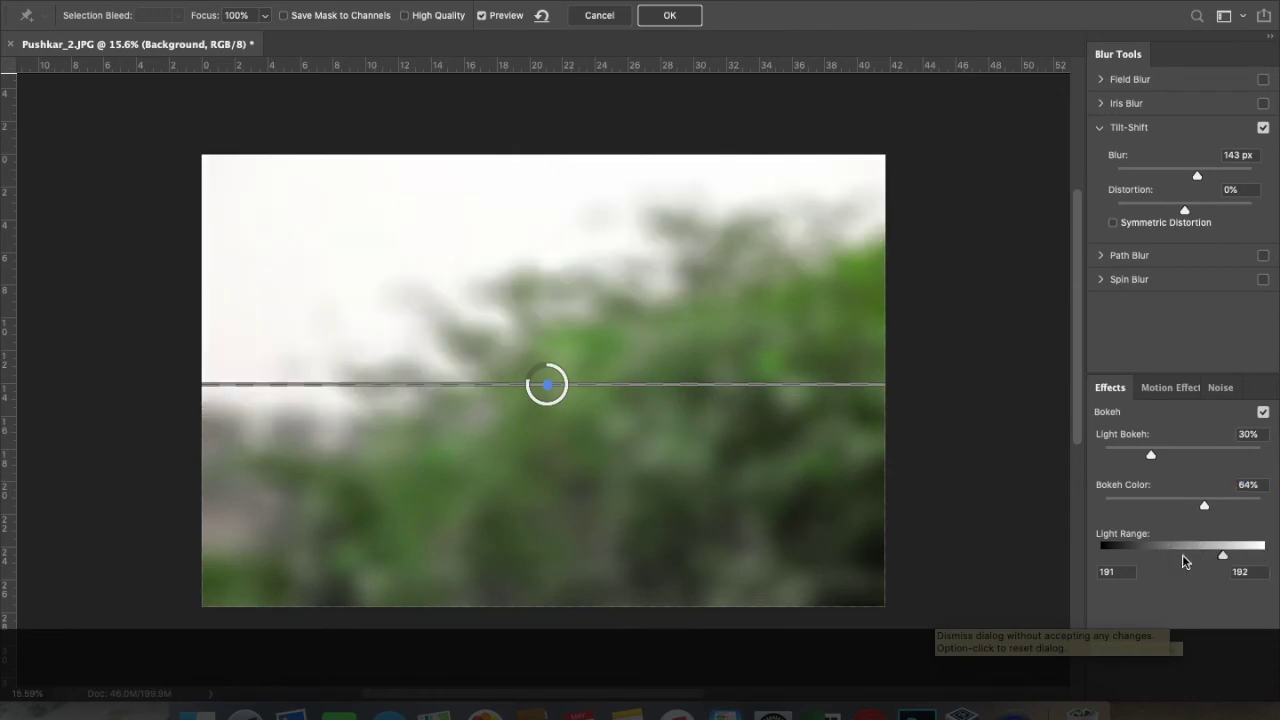
click(1164, 452)
click(1183, 547)
click(1186, 550)
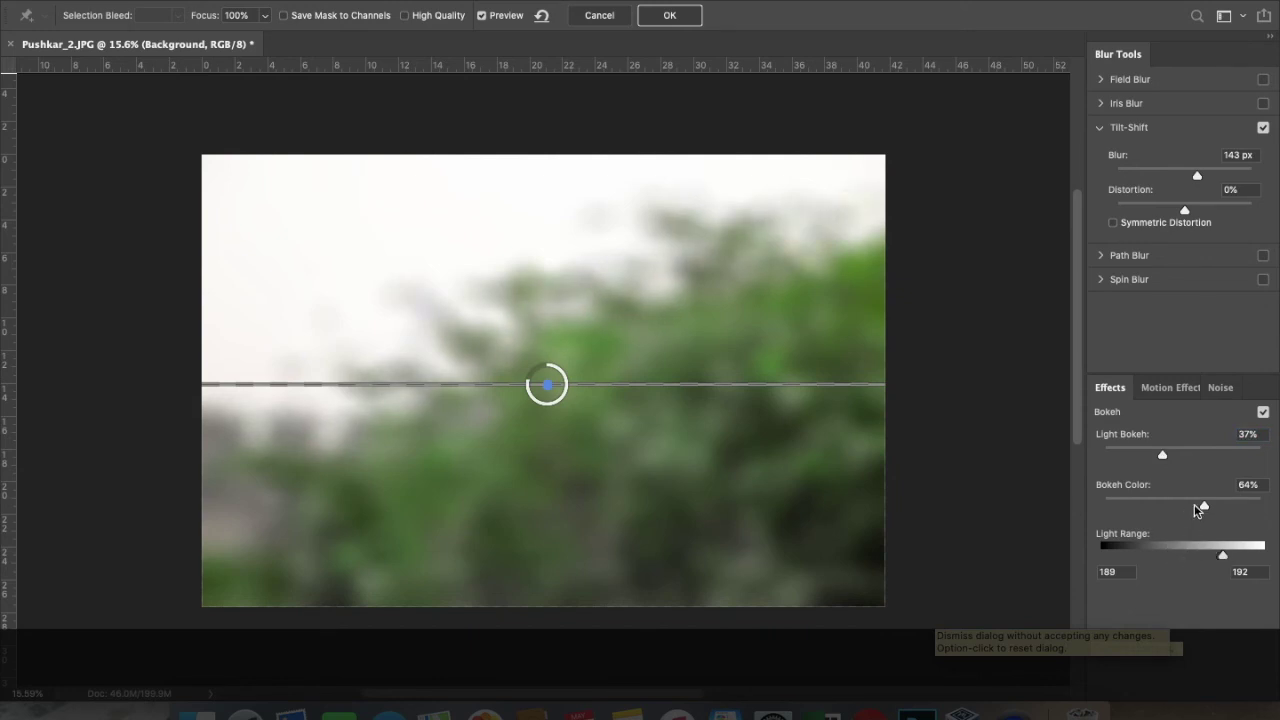
drag(1221, 557, 1183, 555)
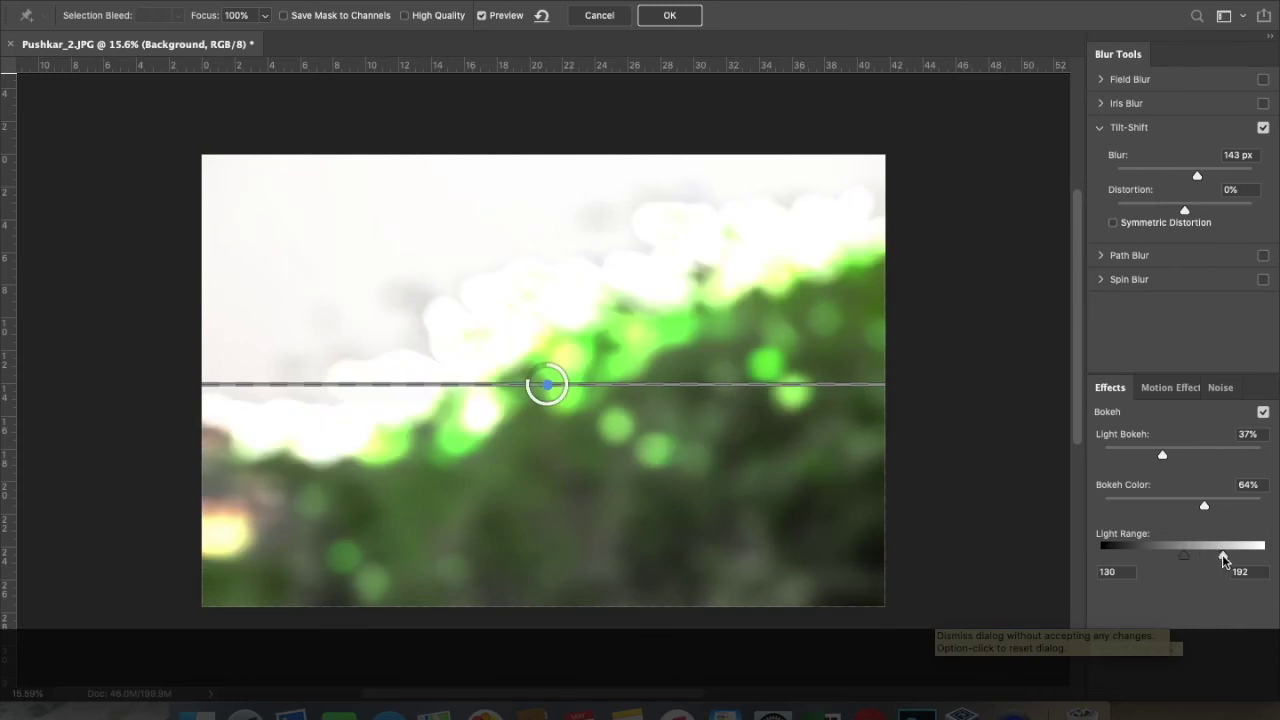
drag(1223, 557, 1164, 545)
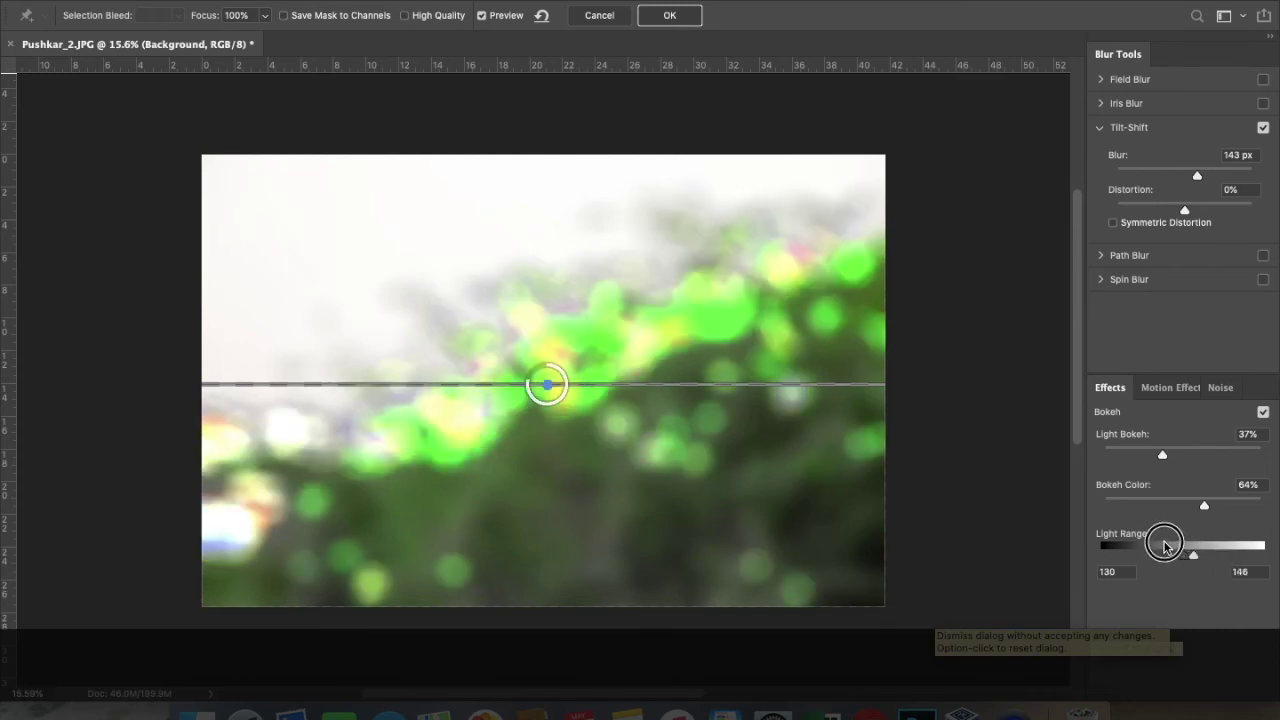
drag(1184, 555, 1199, 563)
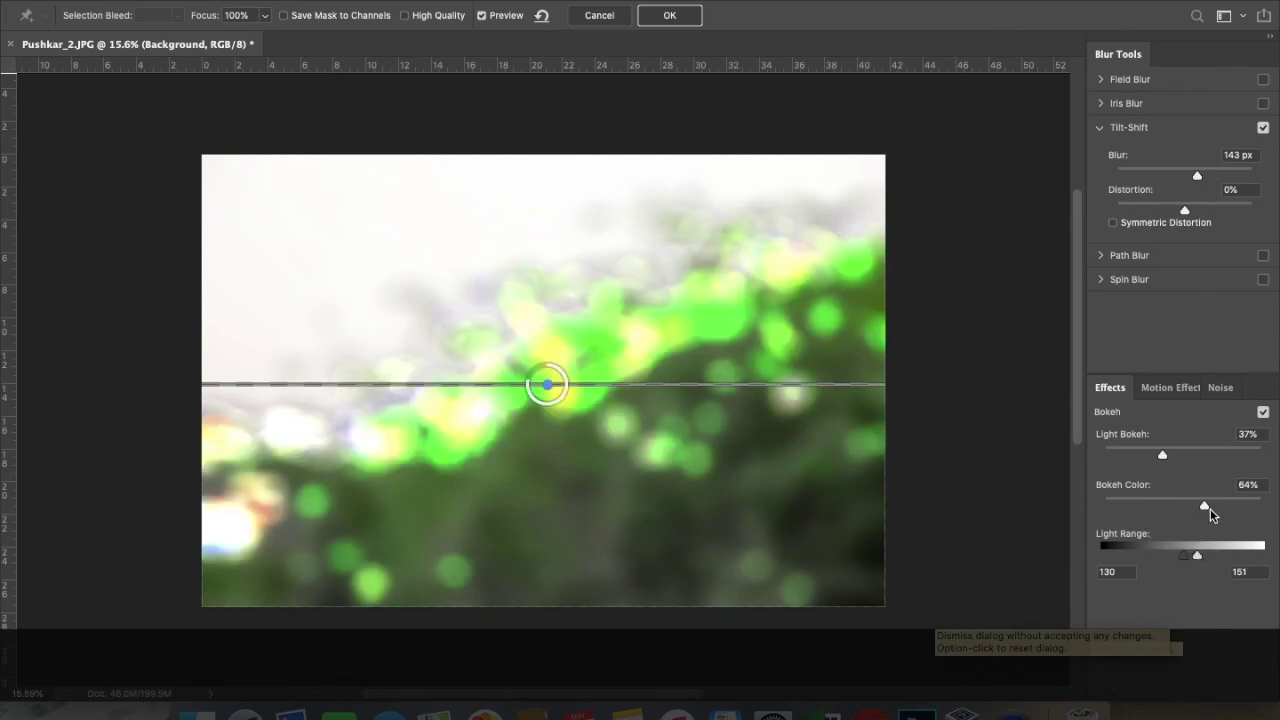
- Settle on Light Bokeh 25%, Bokeh Color 37%, Light Range 150–151, and apply the blur
drag(1206, 510, 1122, 505)
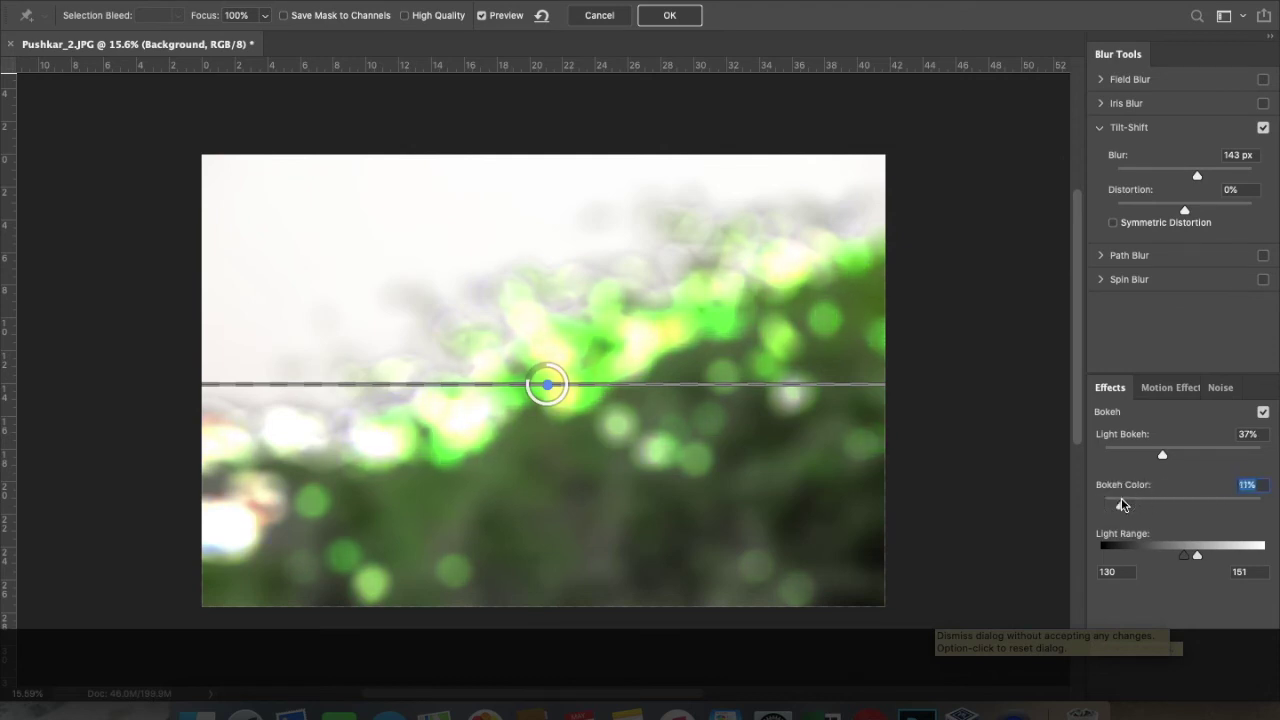
mouse_move(1162, 456)
mouse_down()
mouse_move(1137, 457)
mouse_move(1172, 458)
mouse_up()
click(1145, 452)
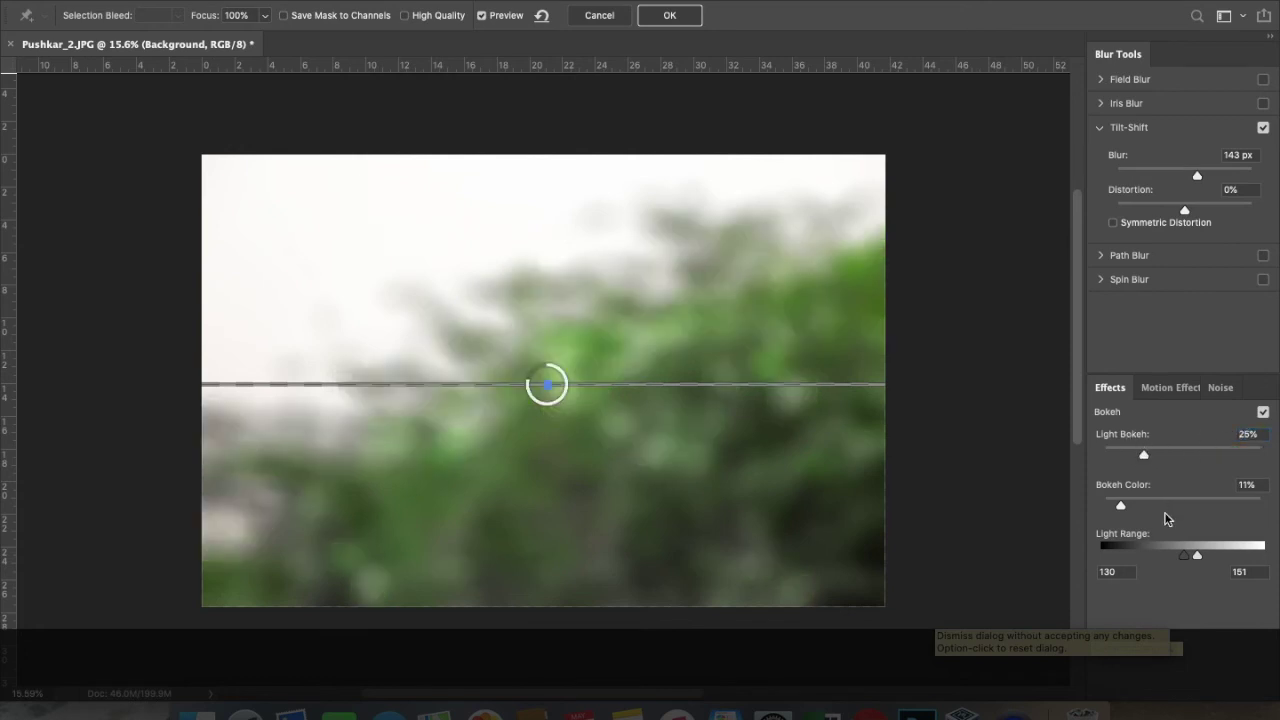
click(1163, 504)
drag(1178, 553, 1149, 557)
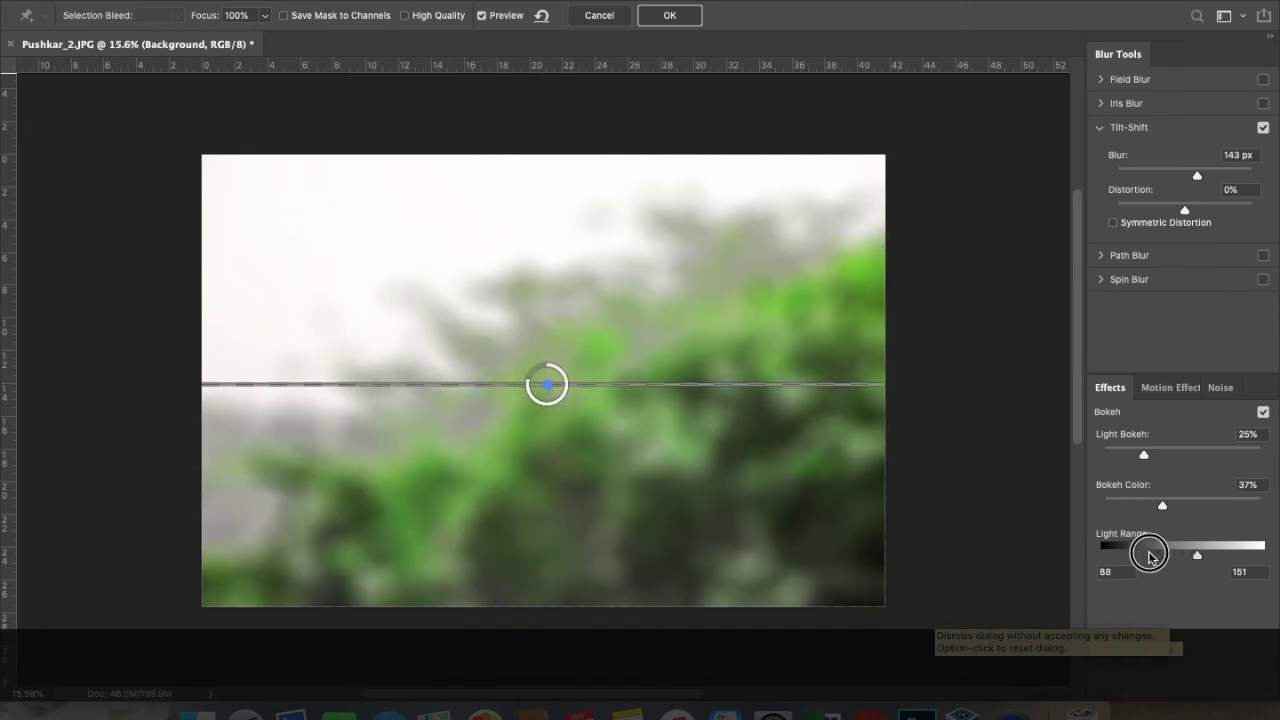
drag(1149, 557, 1199, 558)
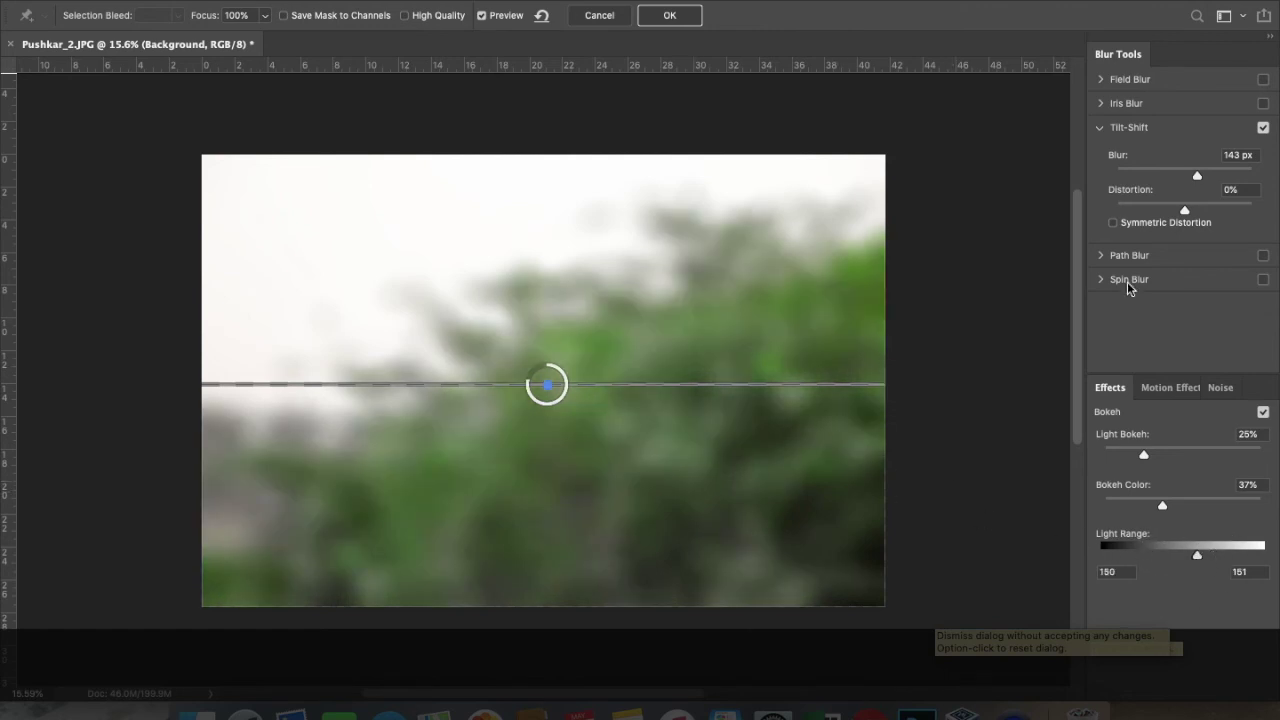
click(670, 16)
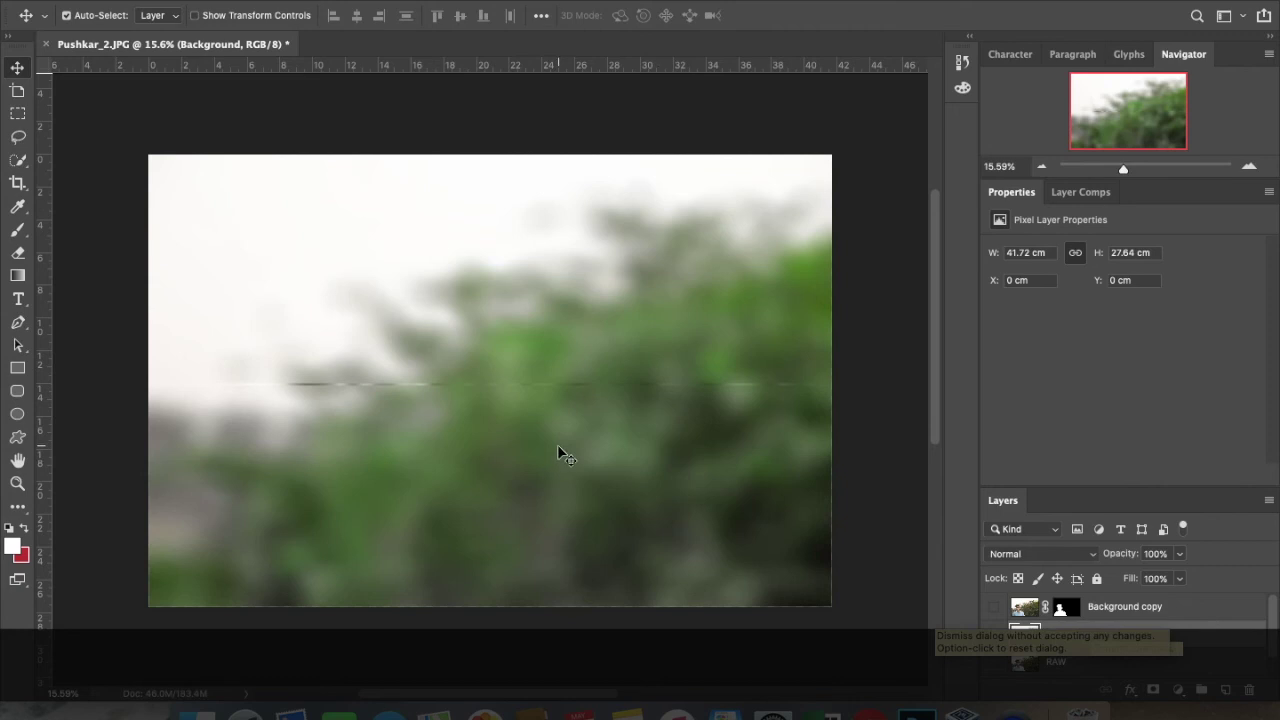
- Open the Camera Raw Filter on the blurred backdrop with Shift+Ctrl+A
key(ctrl+shift+a)
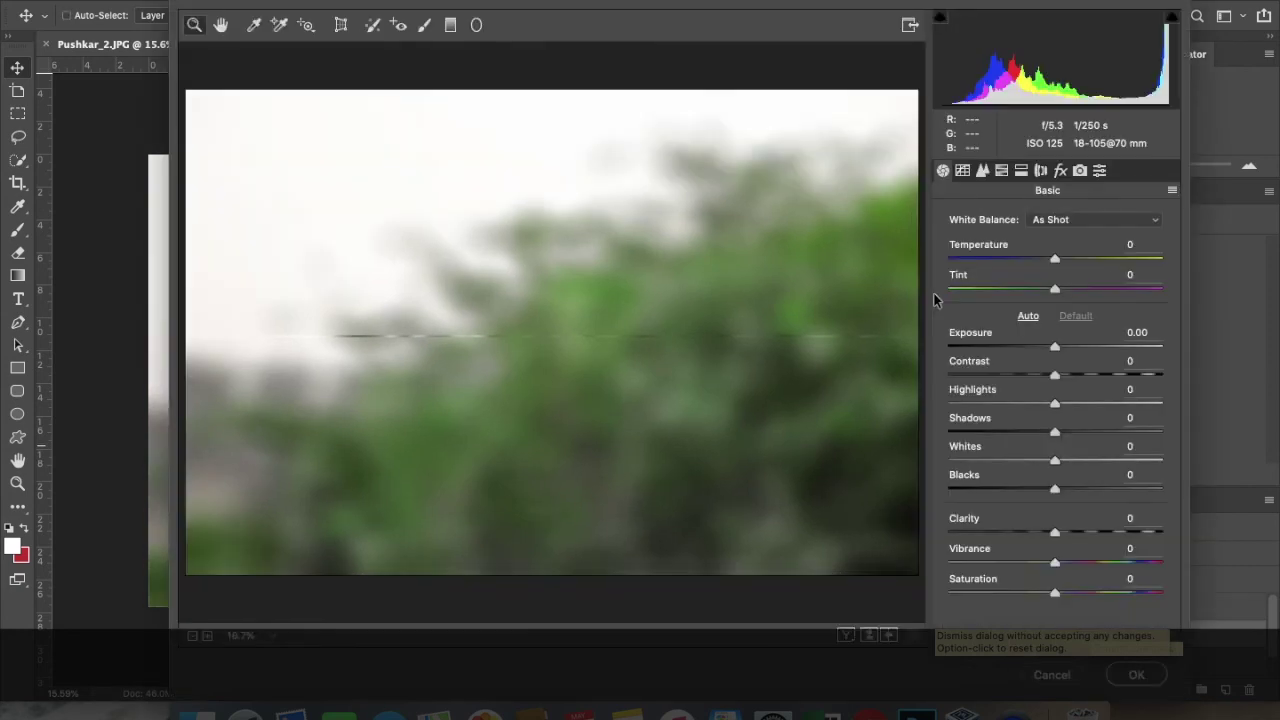
- Set white balance to Auto, apply Auto tone, and leave Vibrance +3, Saturation -10
click(1045, 220)
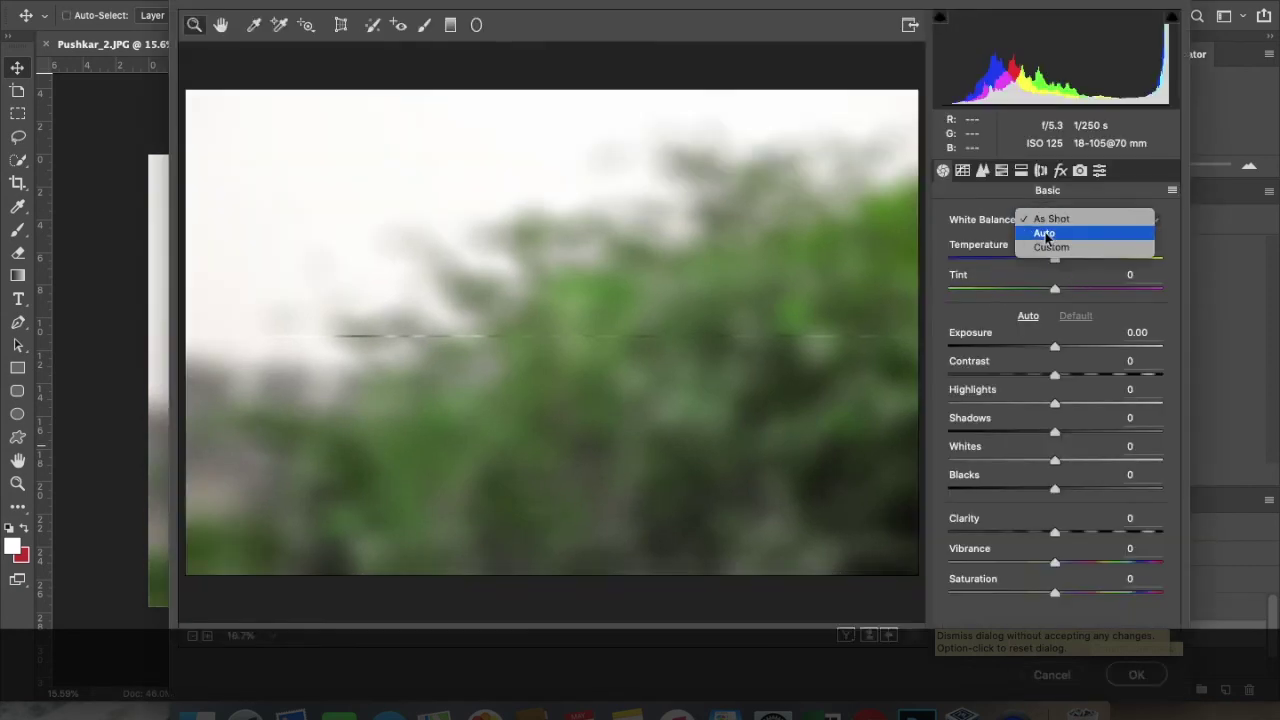
click(1077, 235)
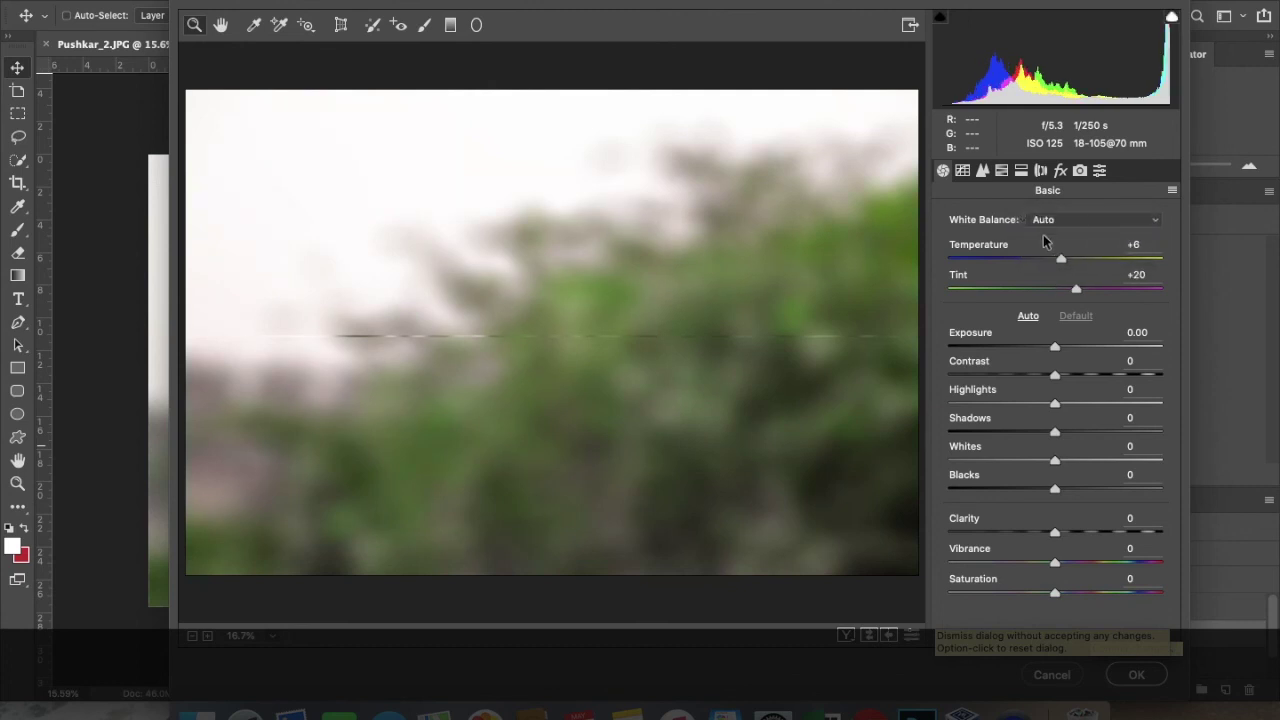
click(1028, 316)
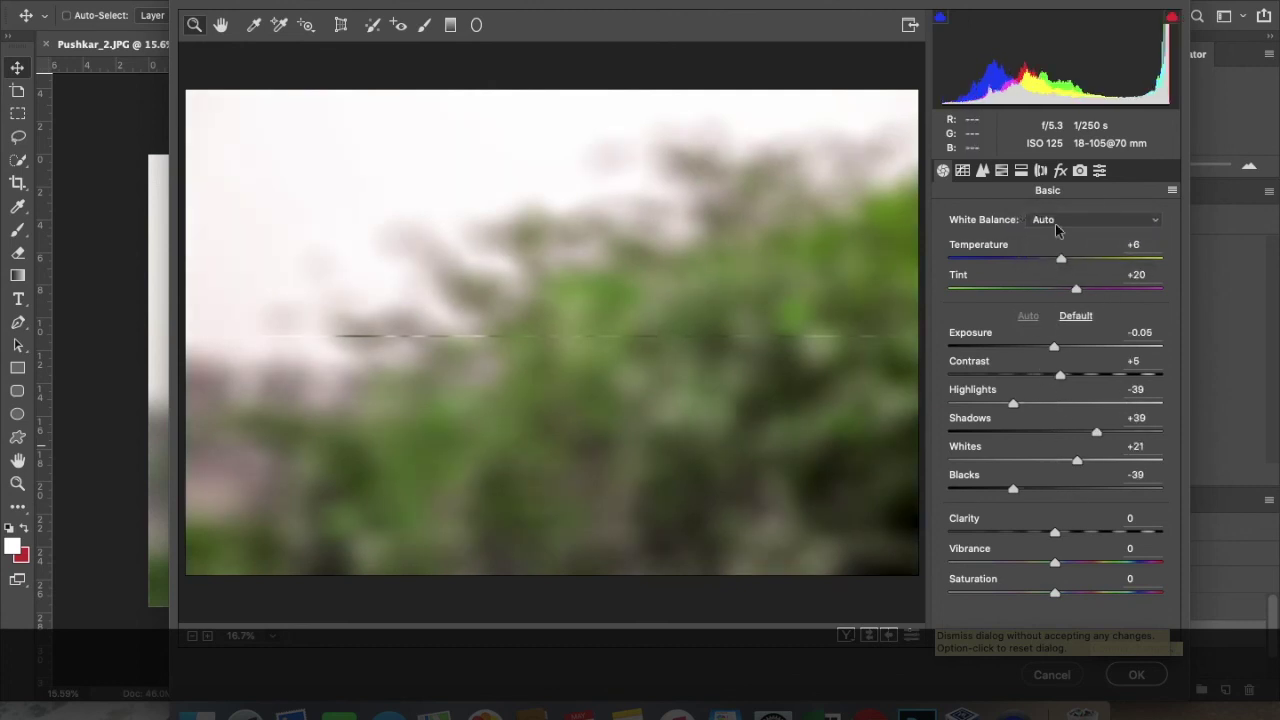
mouse_move(1054, 562)
mouse_down()
mouse_move(1104, 565)
mouse_move(1014, 571)
mouse_move(1057, 562)
mouse_move(1006, 594)
mouse_move(1097, 594)
mouse_move(1046, 597)
mouse_up()
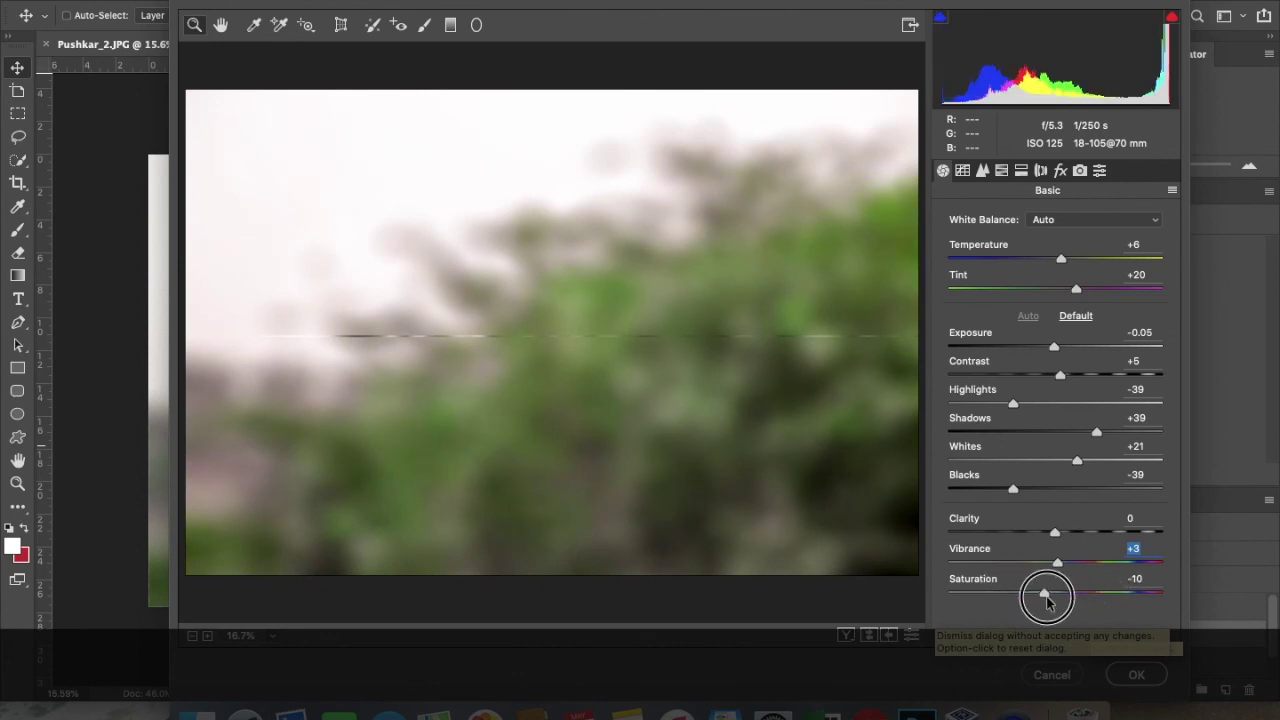
click(1003, 171)
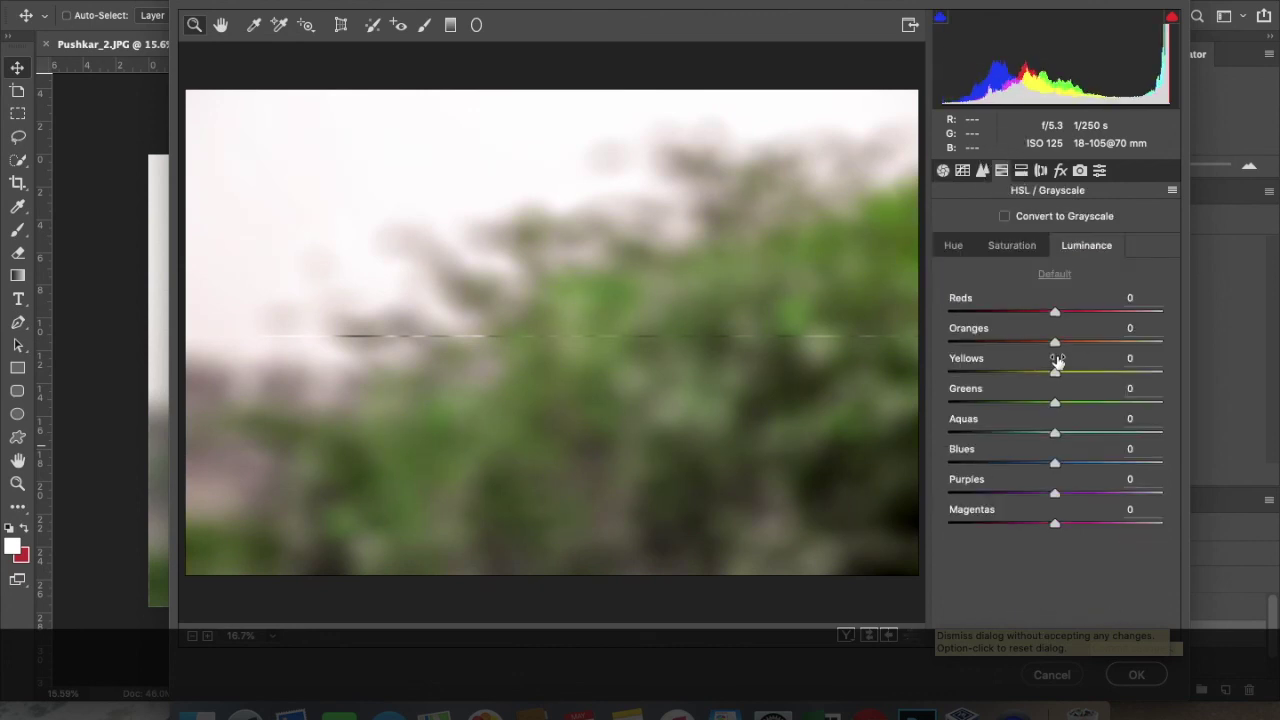
- Max out Greens luminance at +100 and shift Yellows and Greens hue to -100
mouse_move(1055, 403)
mouse_down()
mouse_move(938, 408)
mouse_move(1161, 402)
mouse_up()
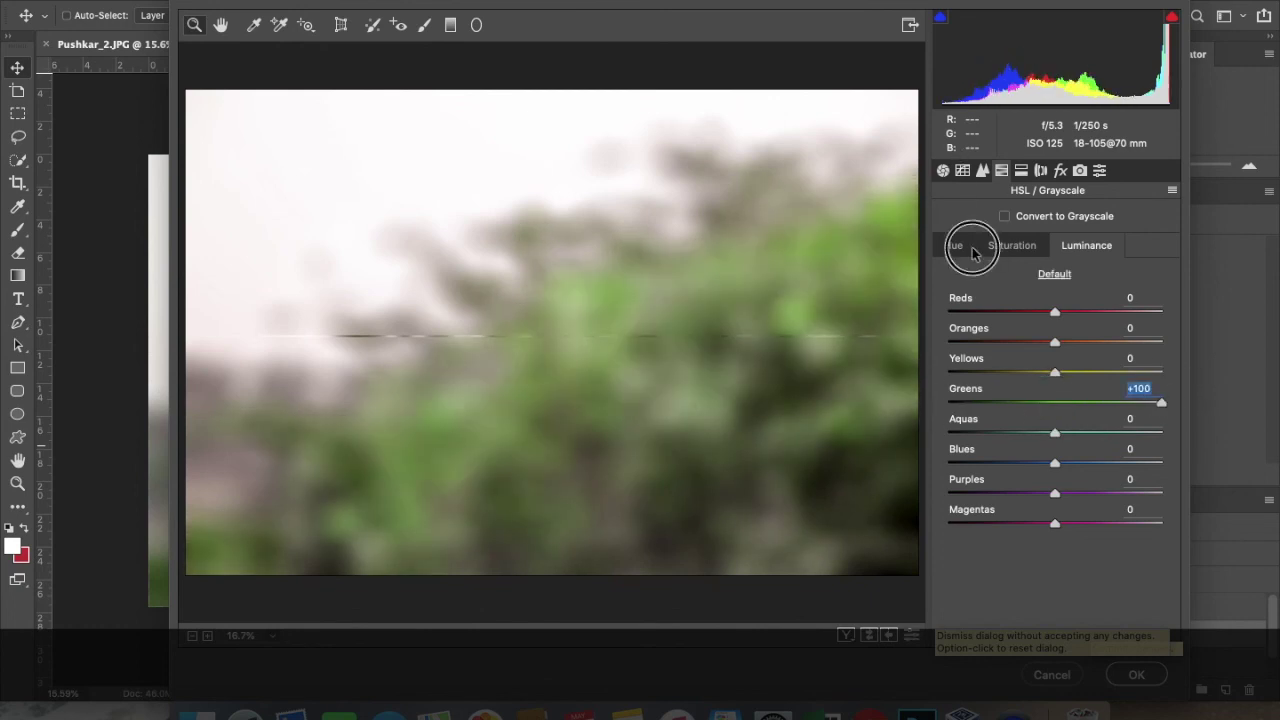
click(943, 251)
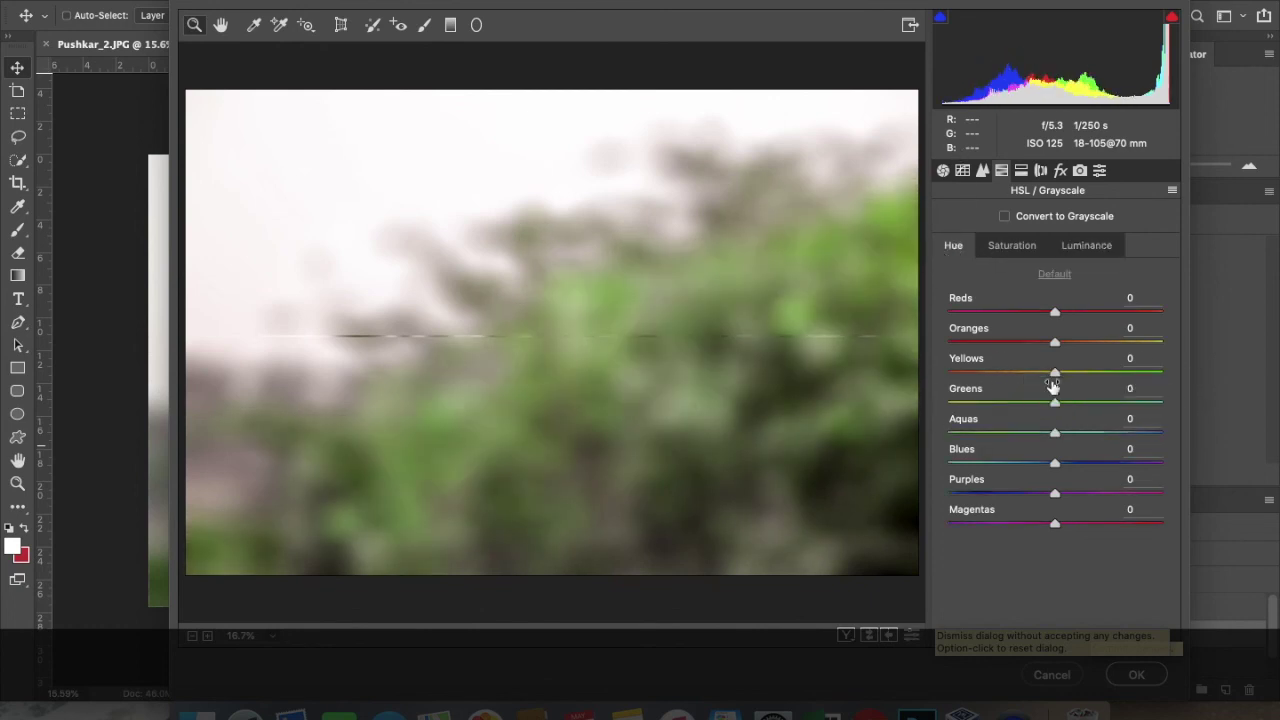
drag(1055, 372, 943, 368)
drag(1055, 402, 918, 408)
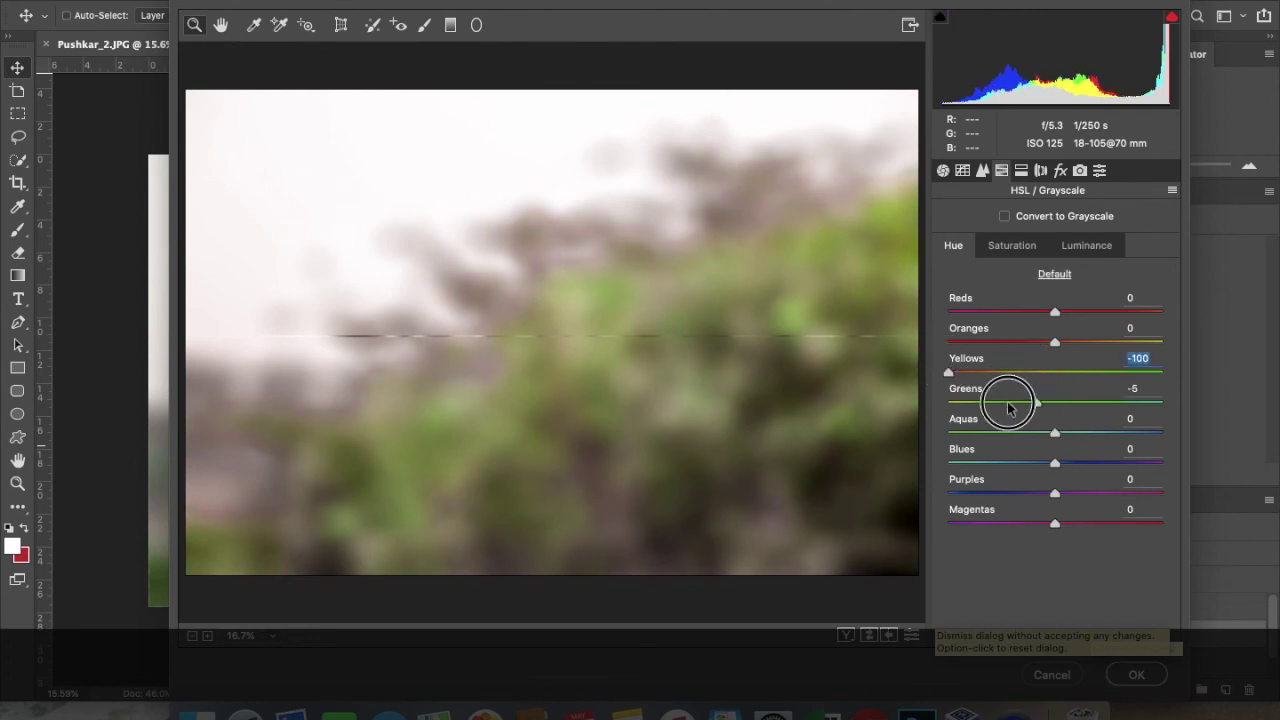
- Lower Yellows saturation, set Greens saturation to +28, and raise Magentas saturation
click(1003, 246)
mouse_move(1055, 372)
mouse_down()
mouse_move(991, 370)
mouse_move(1114, 371)
mouse_move(1020, 375)
mouse_move(1151, 408)
mouse_move(1020, 422)
mouse_move(1114, 420)
mouse_move(1036, 373)
mouse_up()
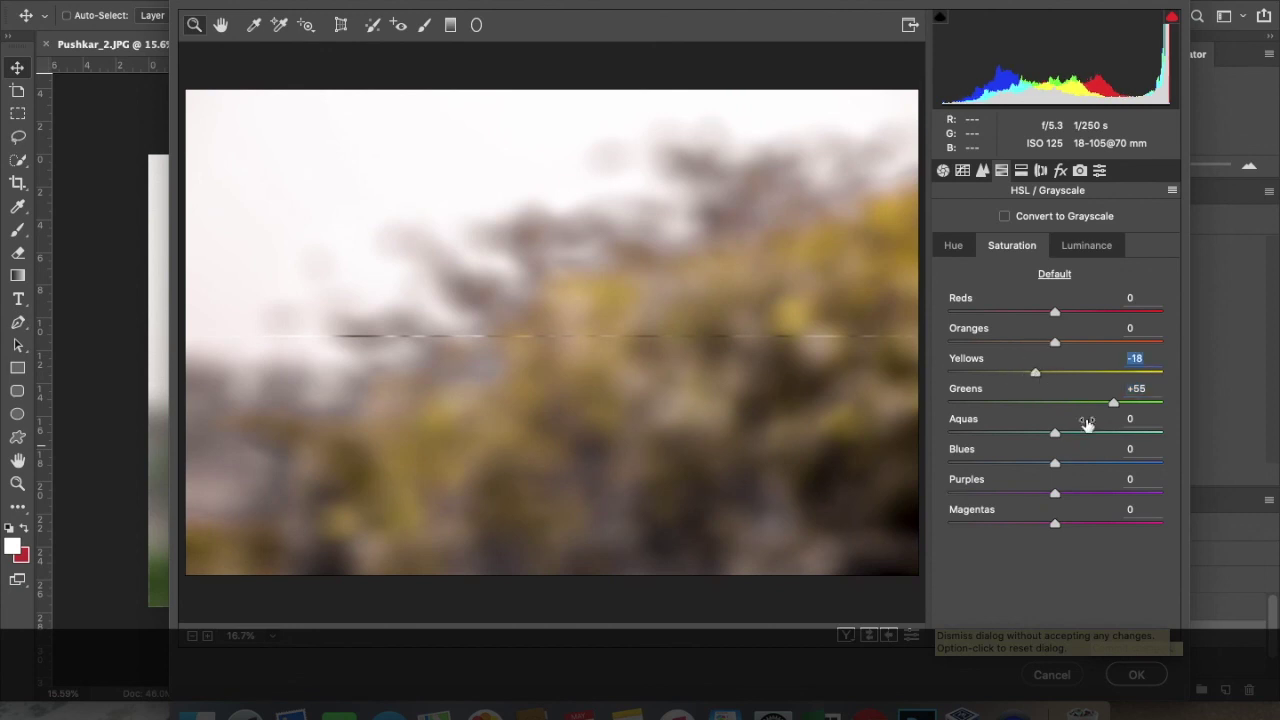
click(1085, 402)
drag(1055, 523, 1120, 523)
- Brighten Oranges, Yellows (+30) and Aquas (+27) luminance, then commit the Camera Raw changes
click(1078, 250)
mouse_move(1056, 342)
mouse_down()
mouse_move(1094, 340)
mouse_move(990, 345)
mouse_move(1068, 350)
mouse_move(1090, 311)
mouse_up()
mouse_move(1056, 372)
mouse_down()
mouse_move(1088, 370)
mouse_move(971, 372)
mouse_move(1087, 380)
mouse_up()
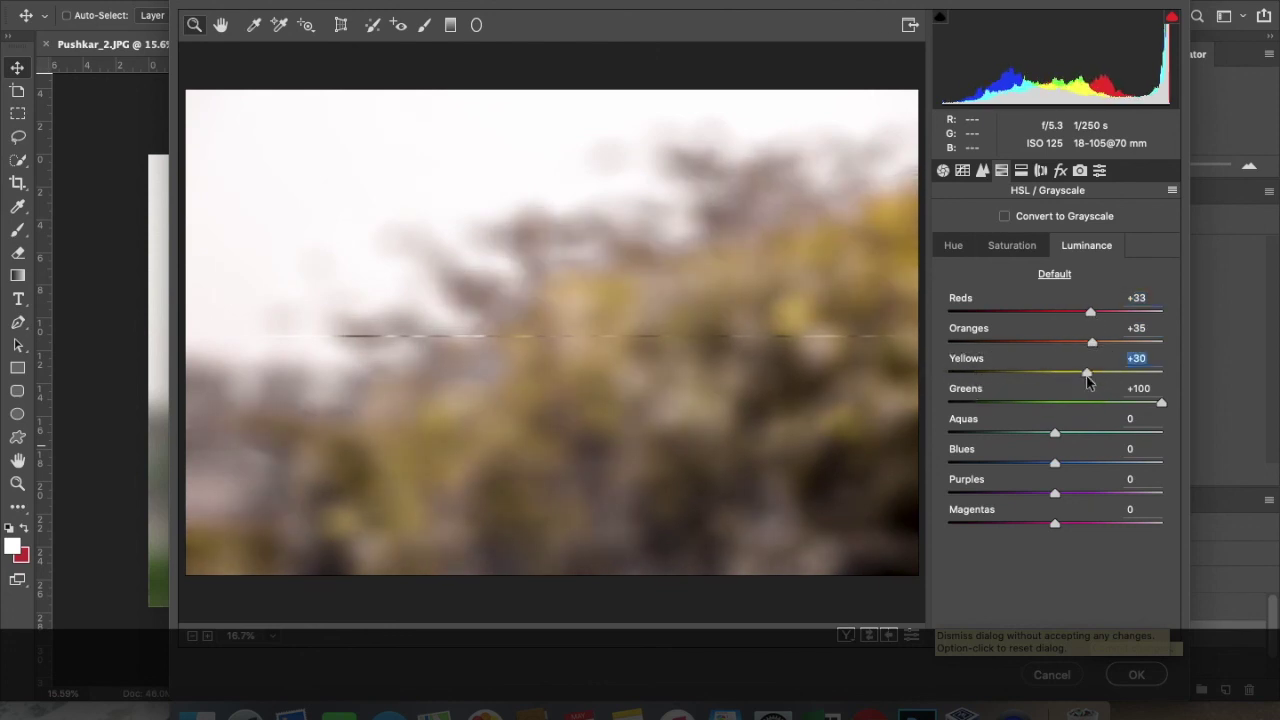
mouse_move(1056, 433)
mouse_down()
mouse_move(1083, 433)
mouse_move(1094, 523)
mouse_up()
click(1138, 675)
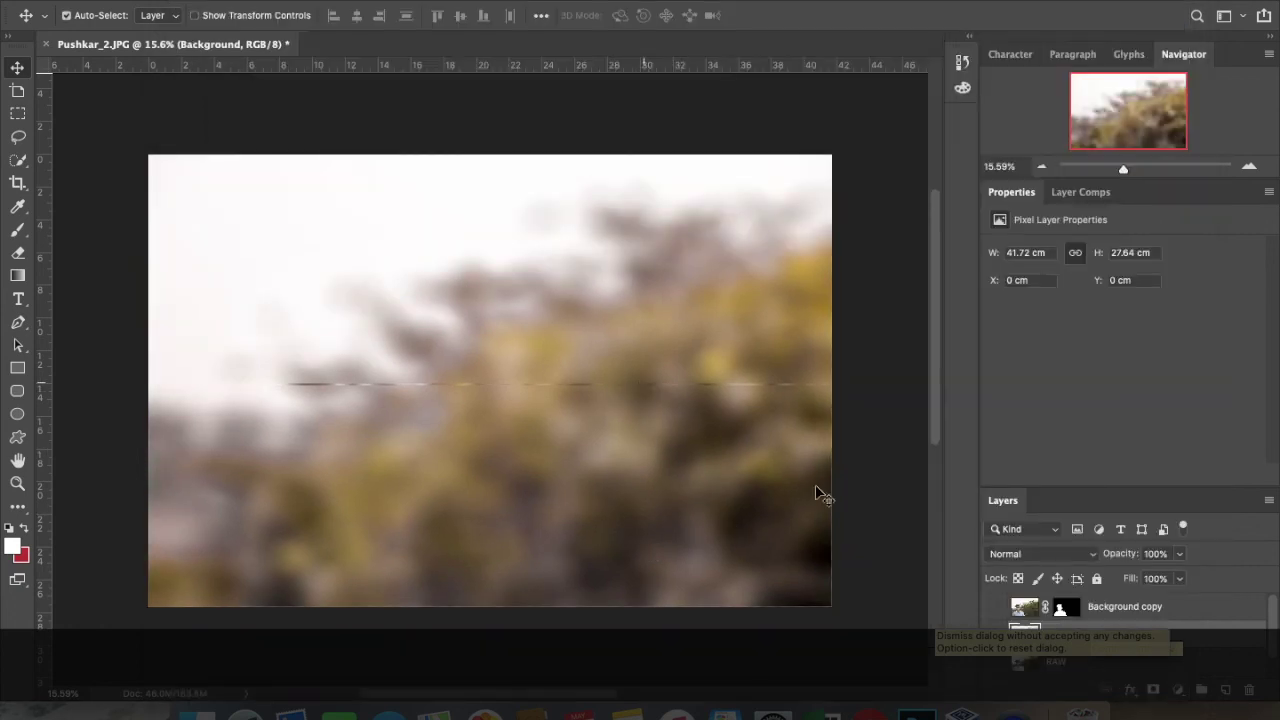
- Show the Background copy portrait layer and zoom in to inspect the hair and ear edges
scroll(398, 418, down, 3)
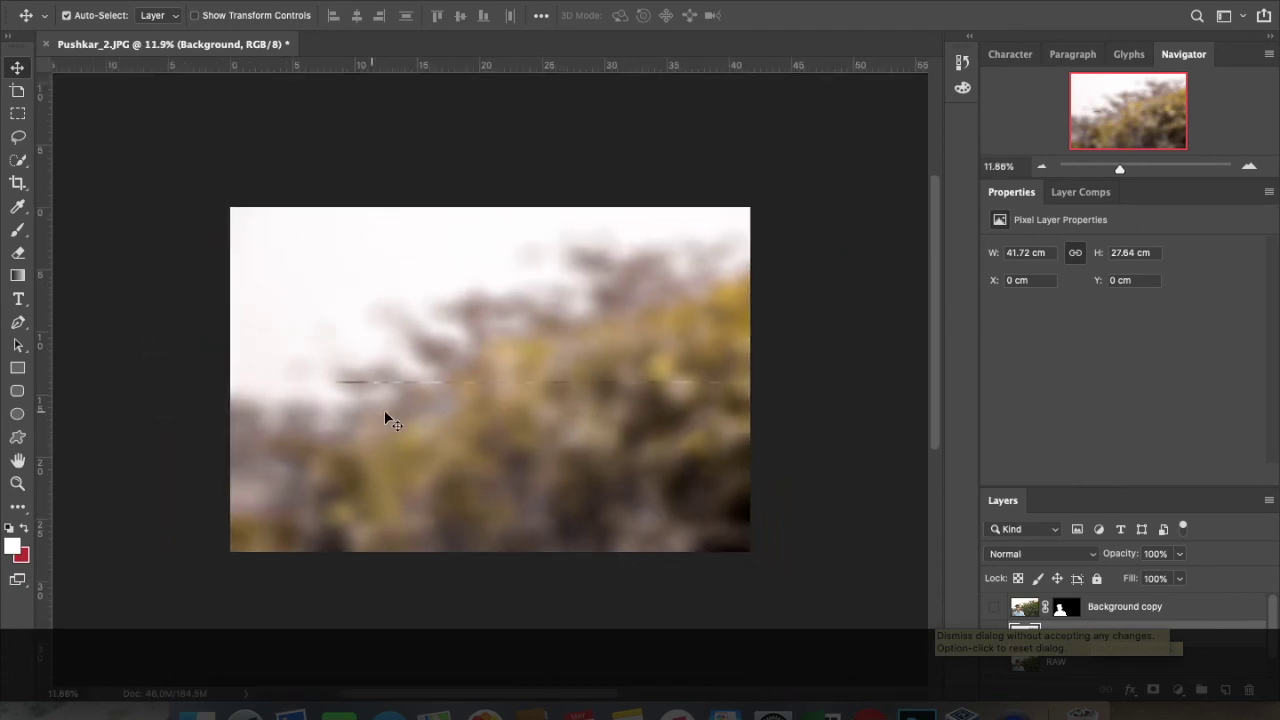
click(995, 606)
scroll(525, 436, up, 2)
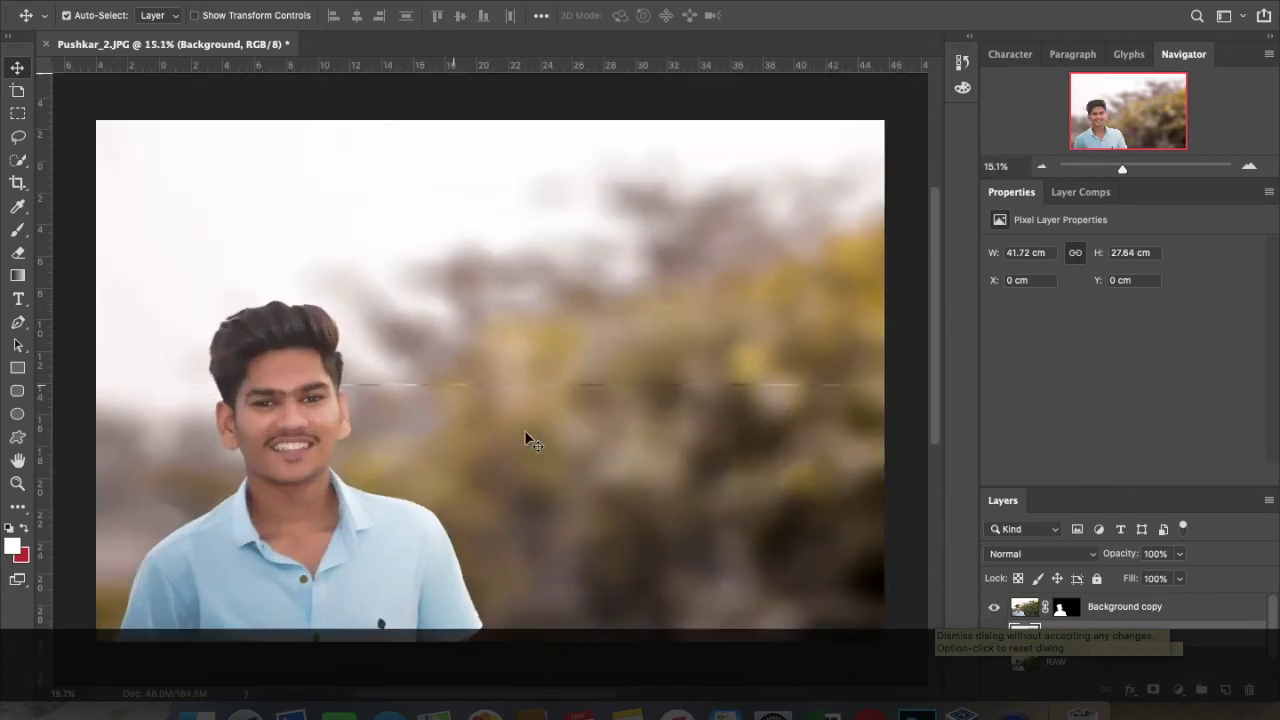
scroll(525, 436, up, 1)
scroll(525, 436, up, 1)
scroll(525, 436, up, 1)
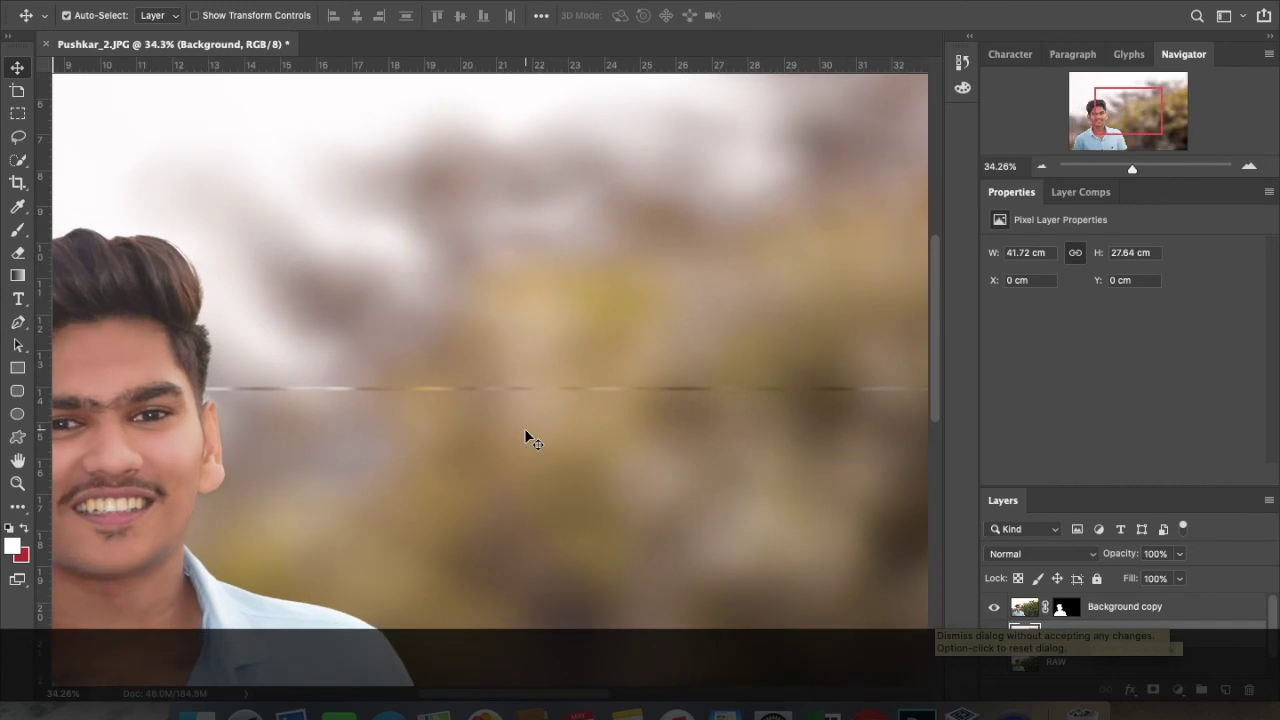
scroll(525, 436, up, 1)
scroll(525, 436, down, 3)
scroll(530, 440, down, 1)
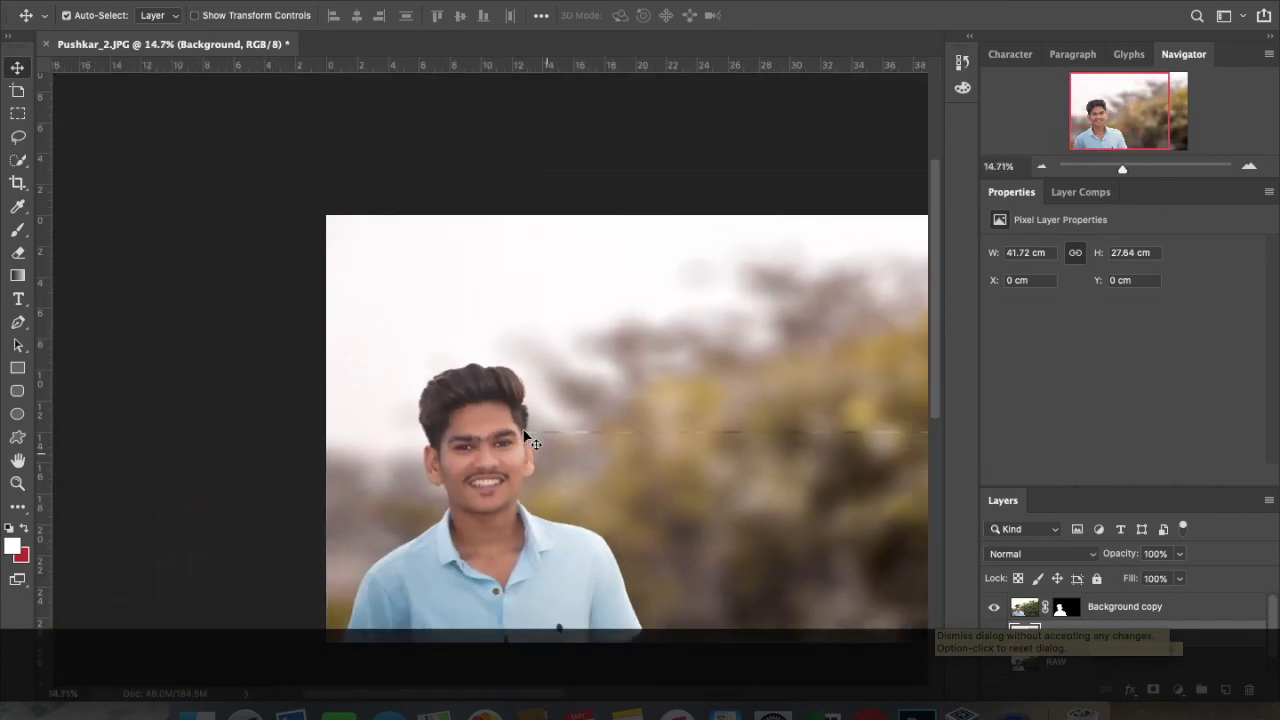
scroll(530, 440, up, 2)
scroll(600, 438, up, 1)
scroll(604, 440, up, 2)
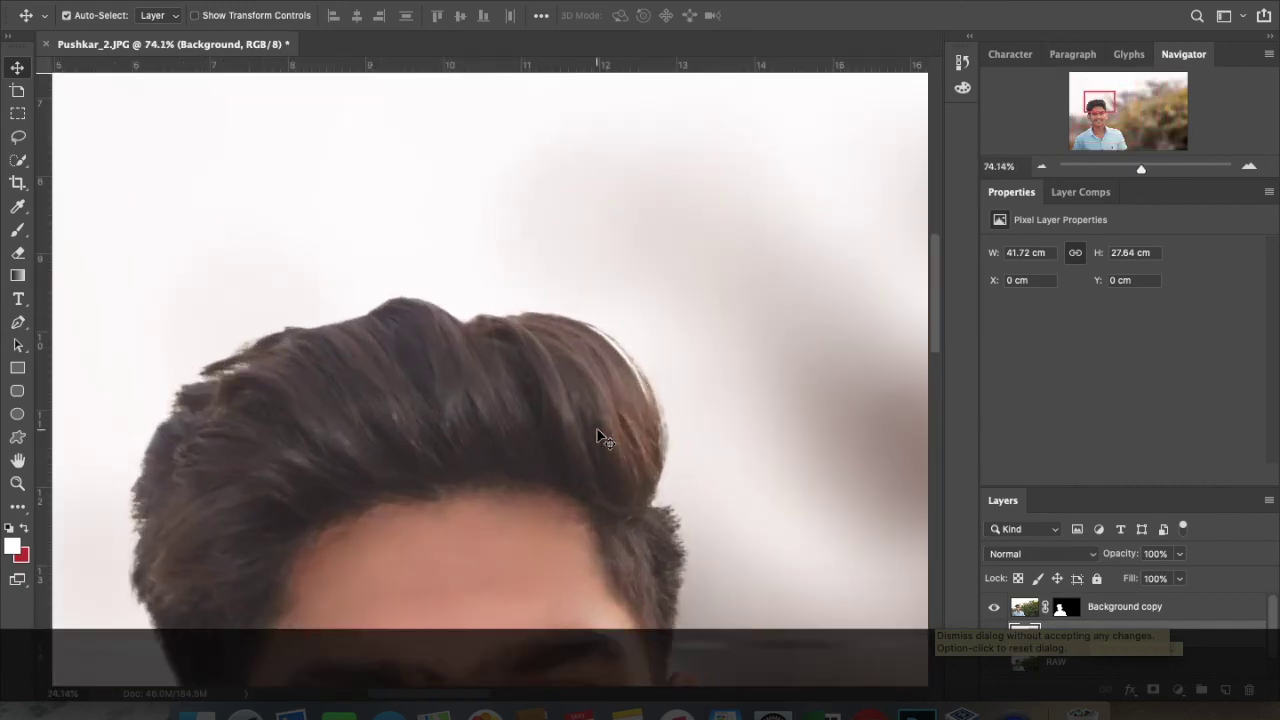
scroll(598, 436, left, 5)
scroll(591, 436, down, 5)
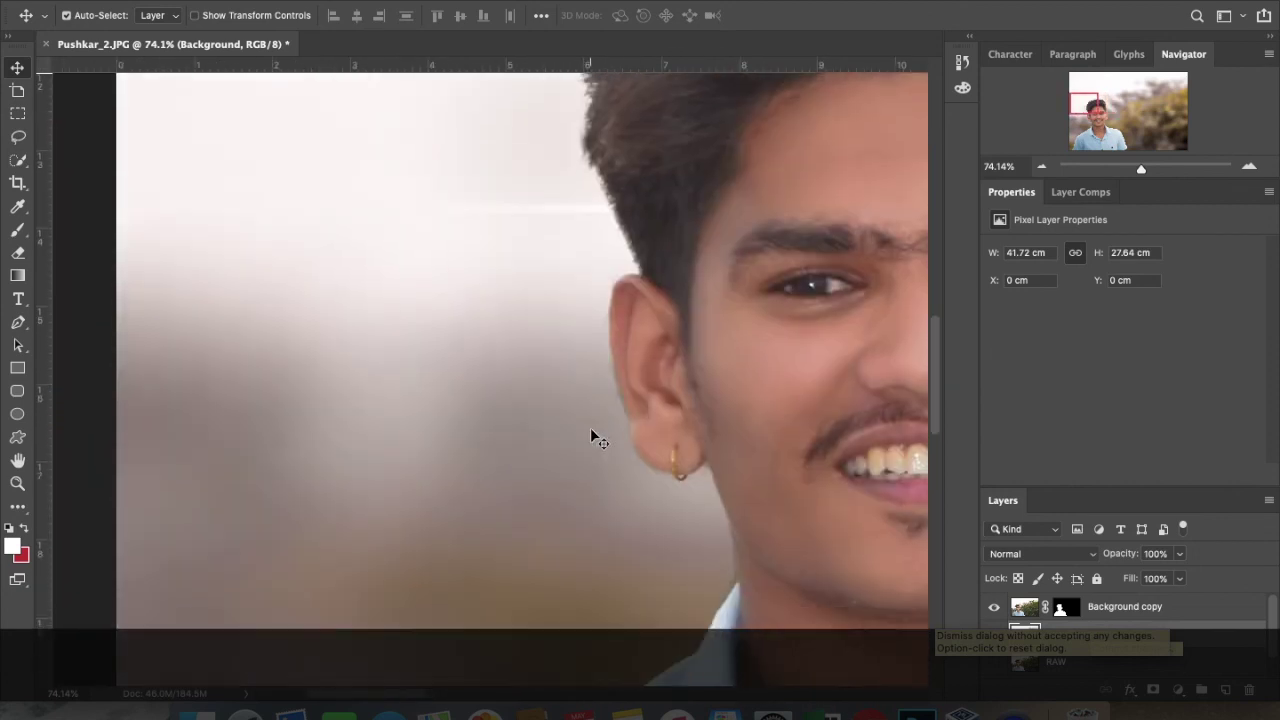